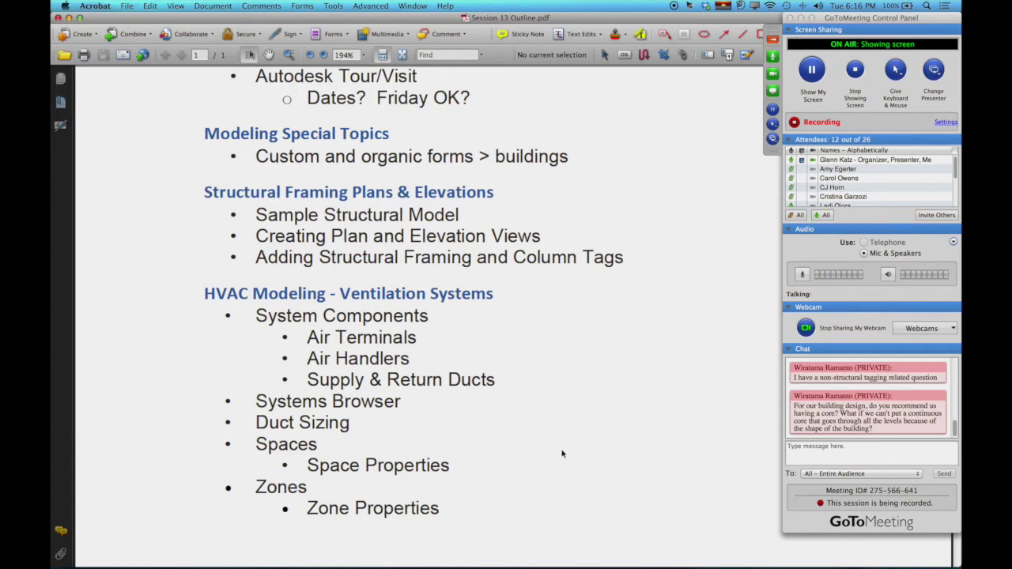
Switch to Revit and close the Detail 0 view and the Sample Structural Project without saving changes.
key(ctrl+Right)
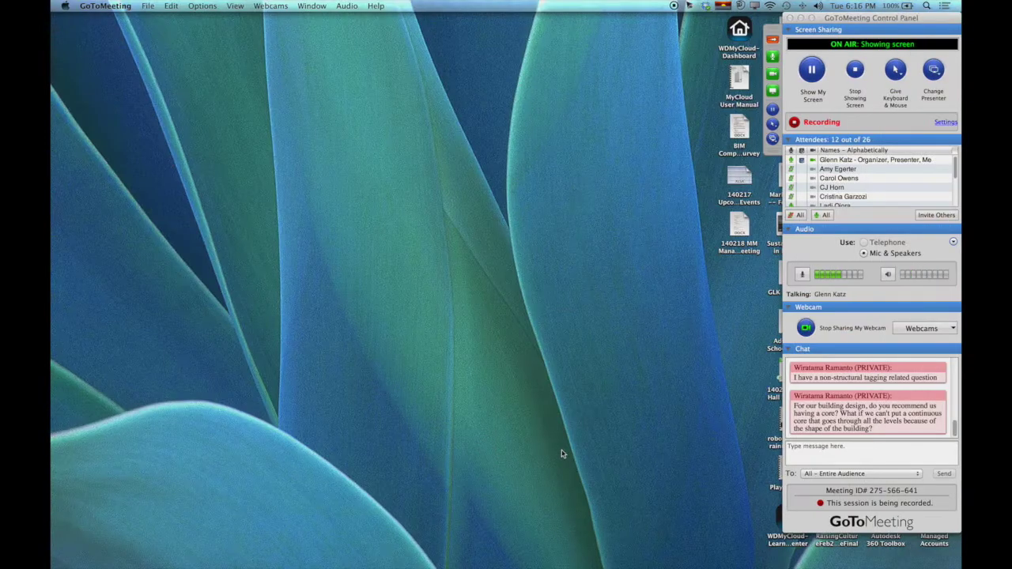
key(ctrl+Right)
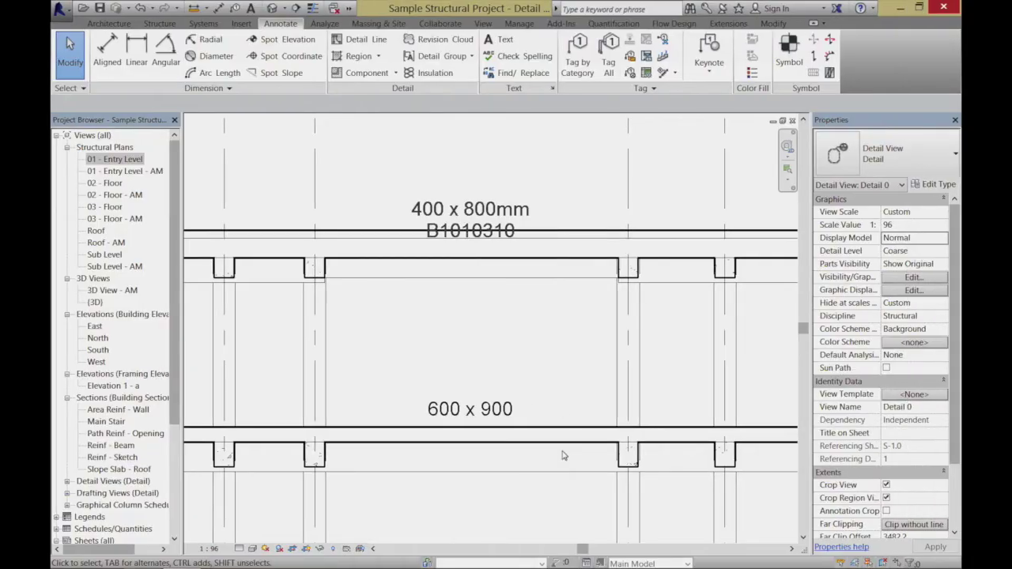
scroll(573, 315, down, 1)
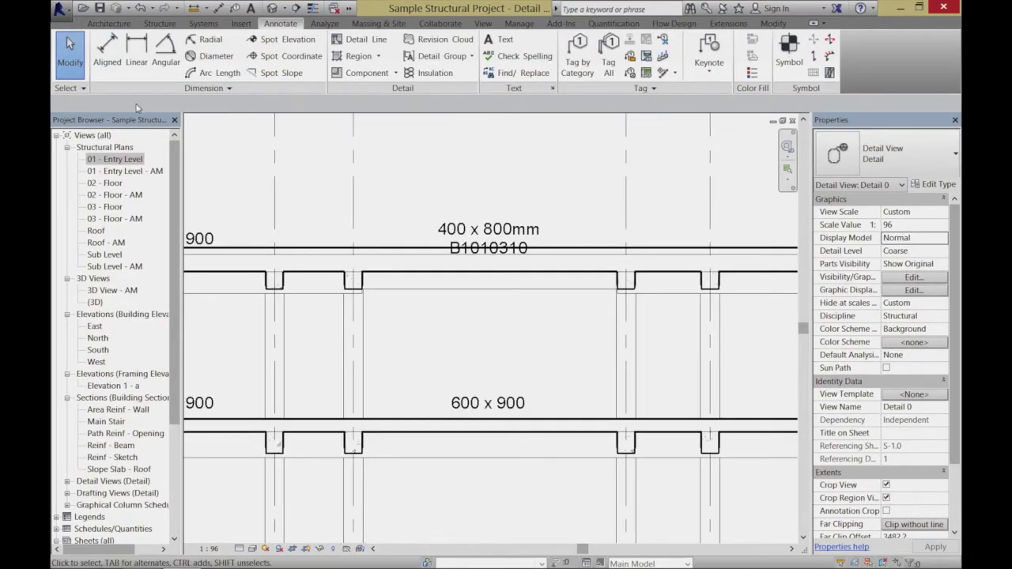
click(793, 121)
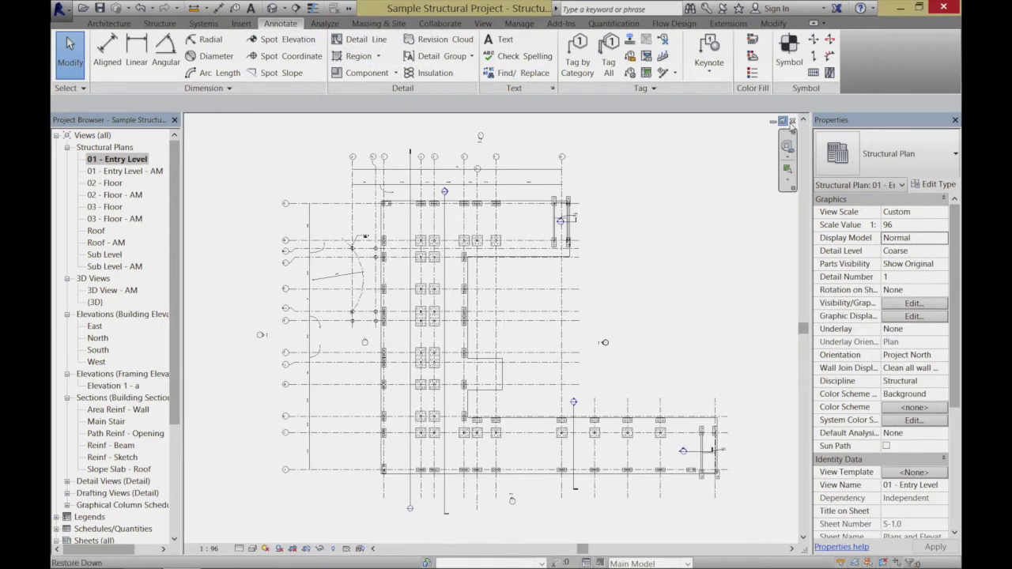
click(792, 120)
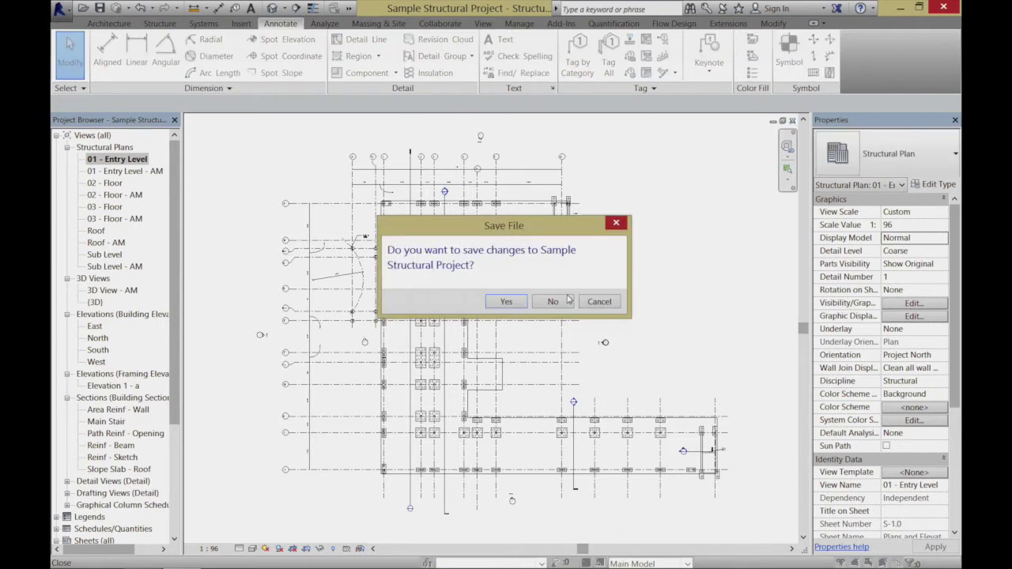
click(556, 302)
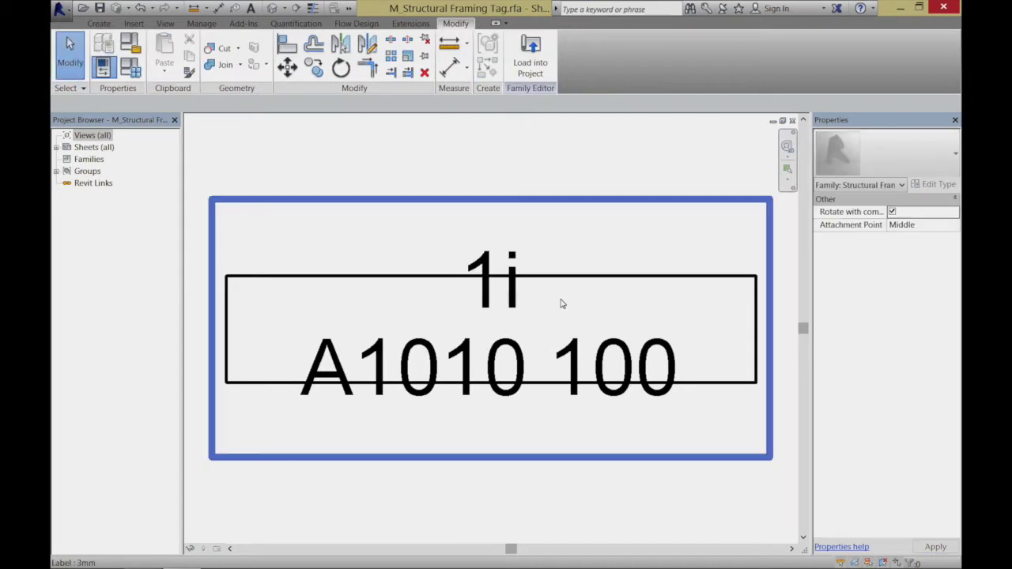
Close the M_Structural Framing Tag family and Project1 without saving changes.
click(793, 120)
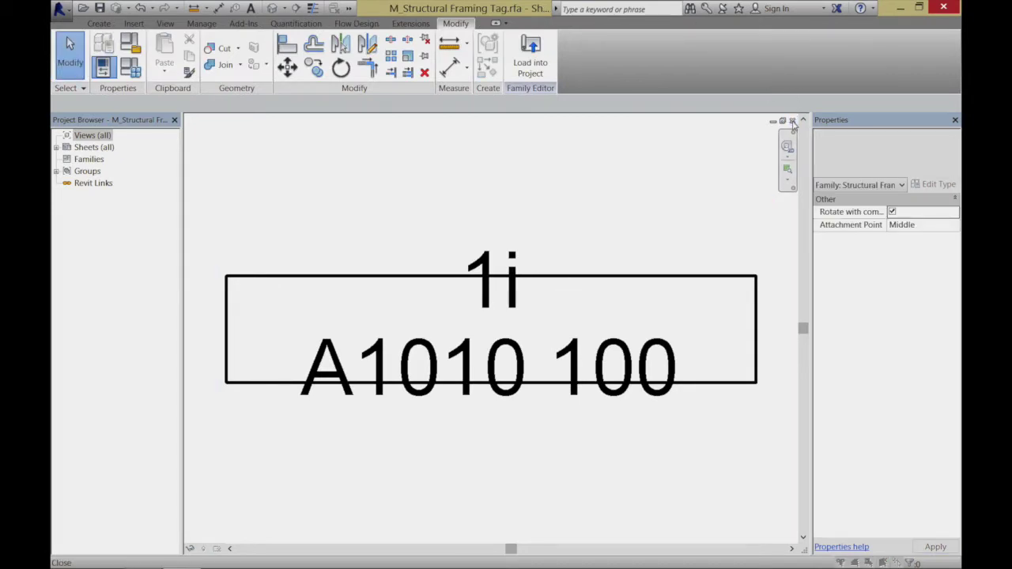
click(556, 301)
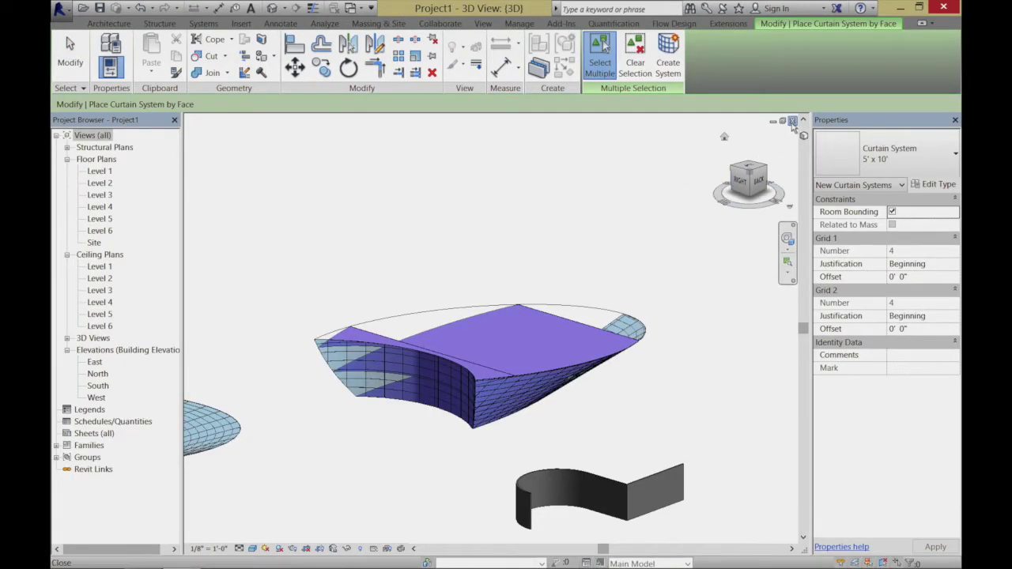
click(792, 122)
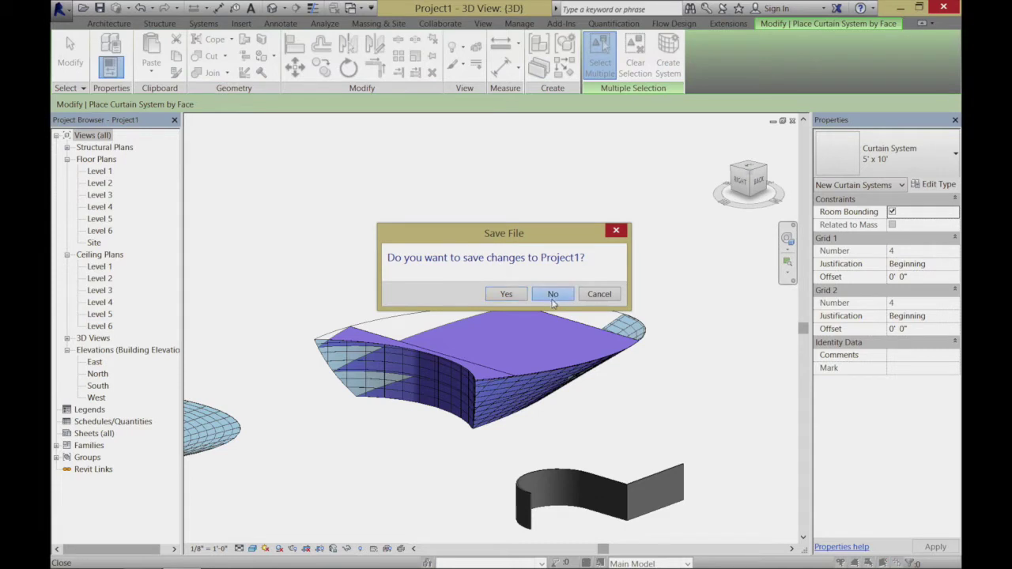
click(554, 294)
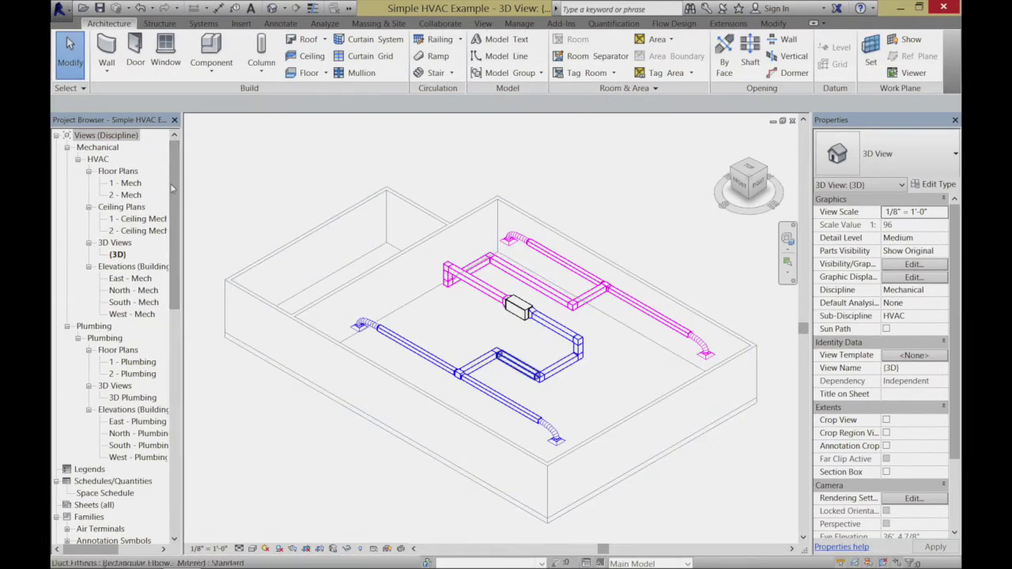
Open the recent project Sample Mechanical Project.rvt.
click(61, 9)
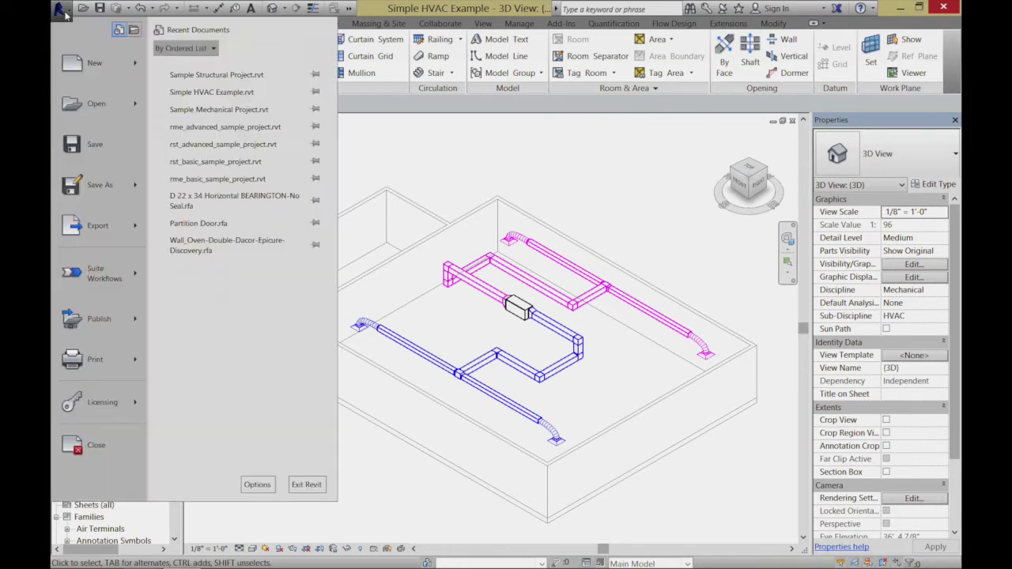
click(183, 111)
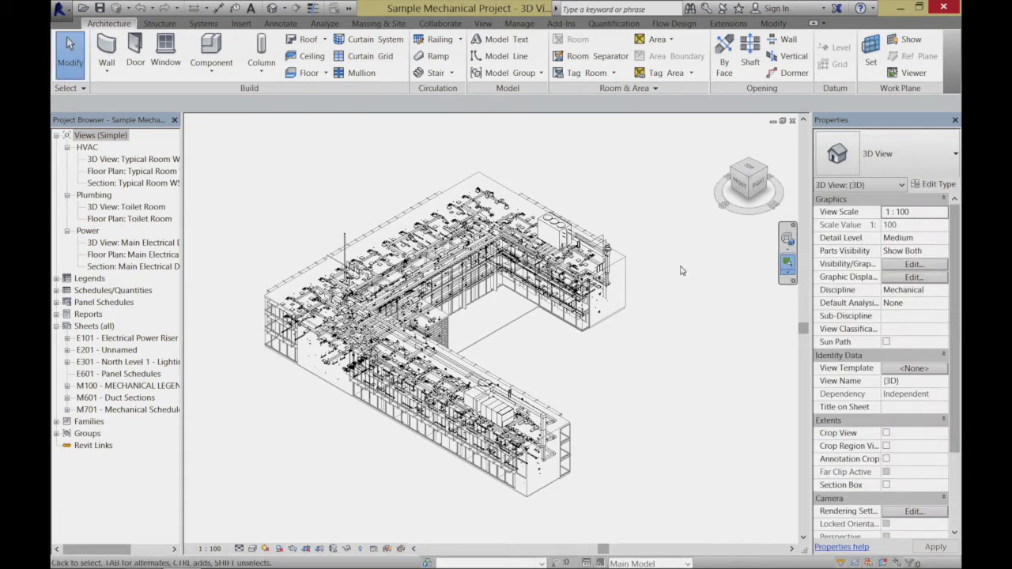
Hide the Lighting Fixtures and Lighting Devices model categories in the {3D} view.
click(787, 265)
drag(428, 168, 534, 261)
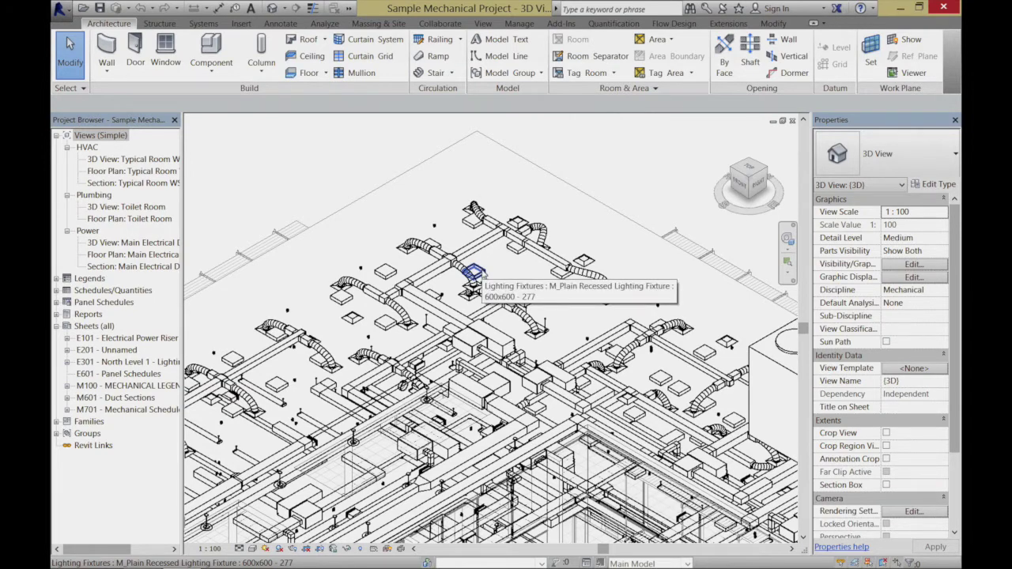
key(v)
key(v)
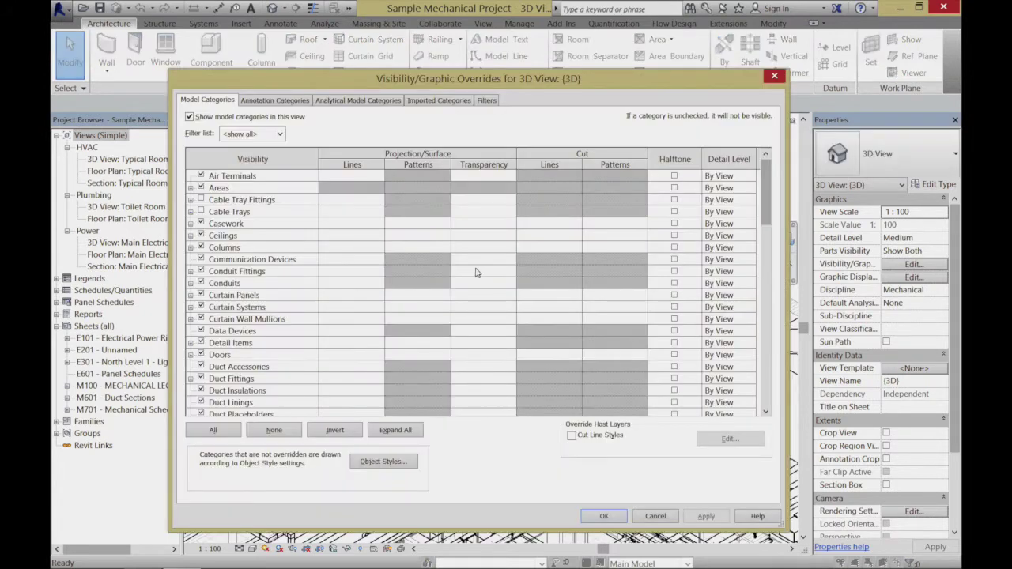
drag(766, 213, 761, 278)
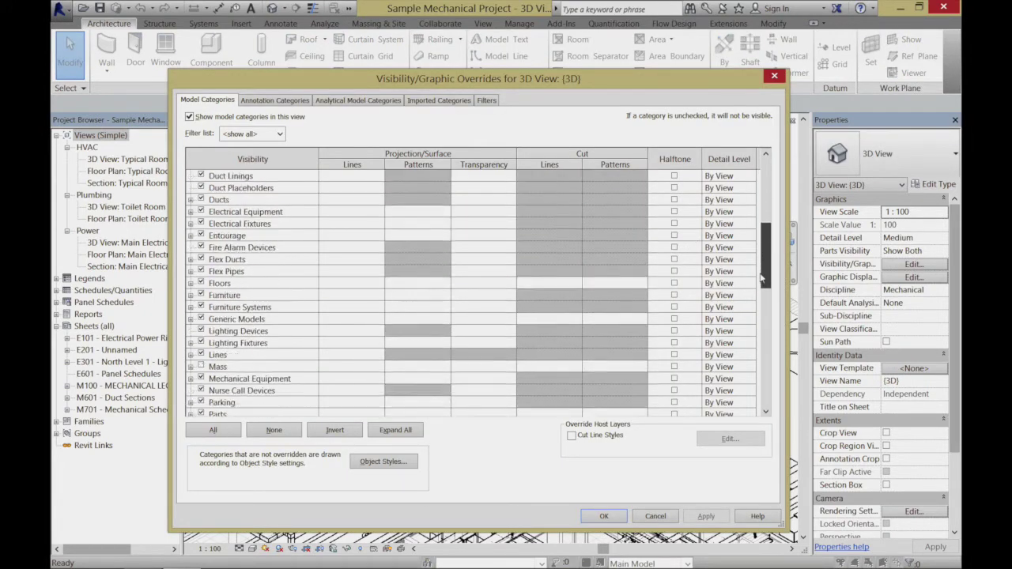
click(204, 345)
click(201, 332)
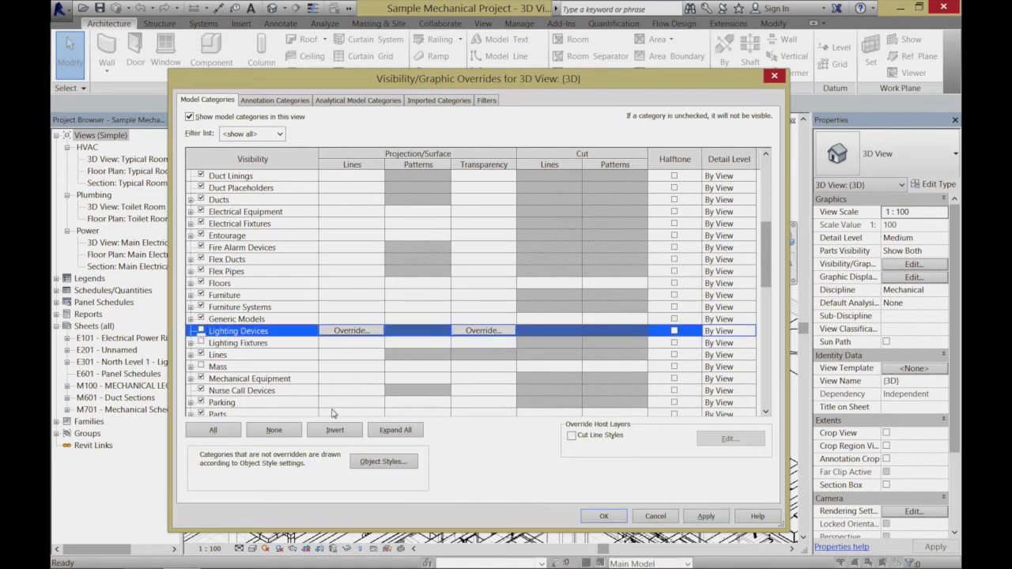
click(597, 516)
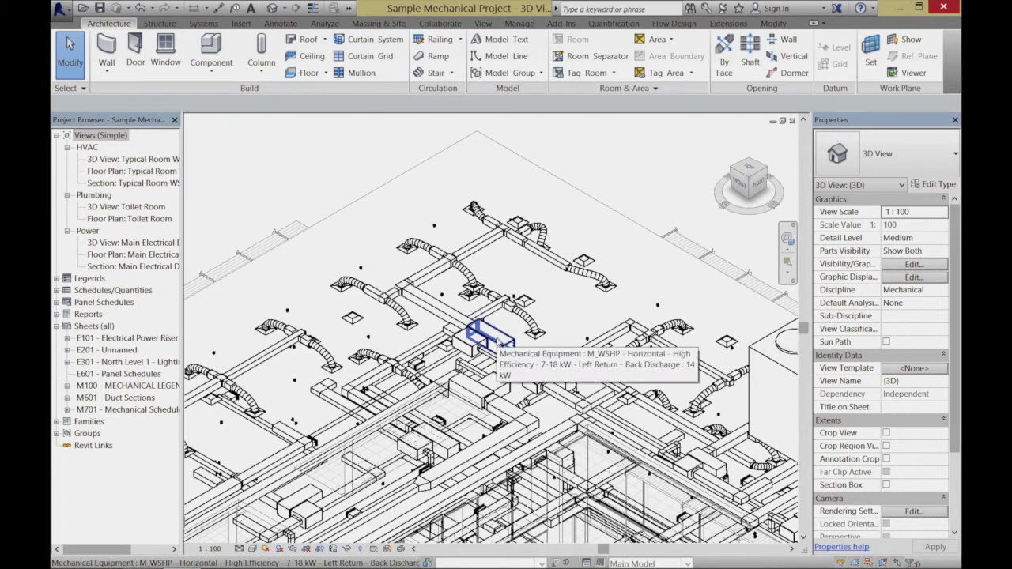
Inspect flow, static pressure and pressure loss along the supply air ducts from the far-corner diffuser to the heat pump, then exit the System Inspector.
click(613, 296)
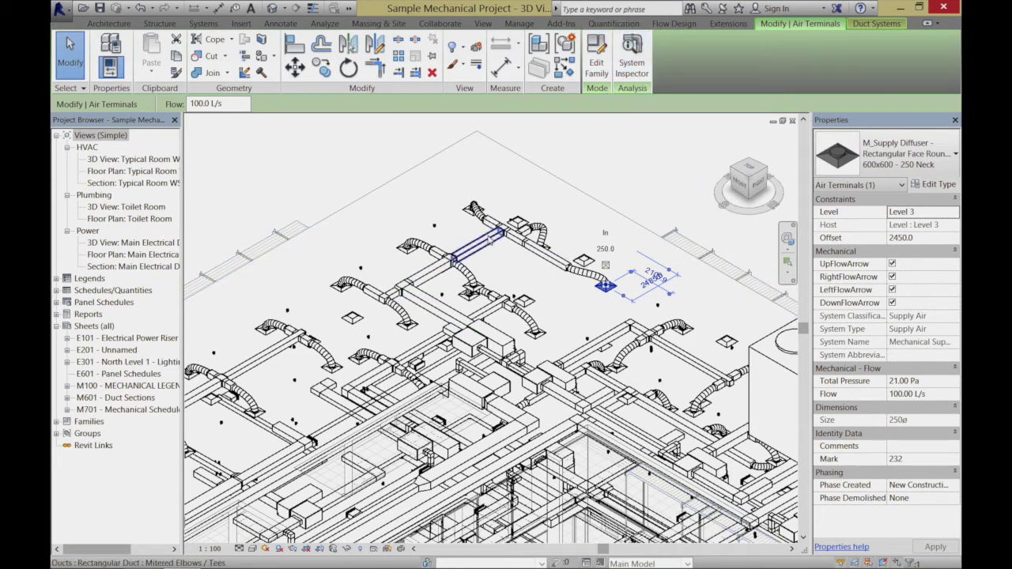
click(632, 55)
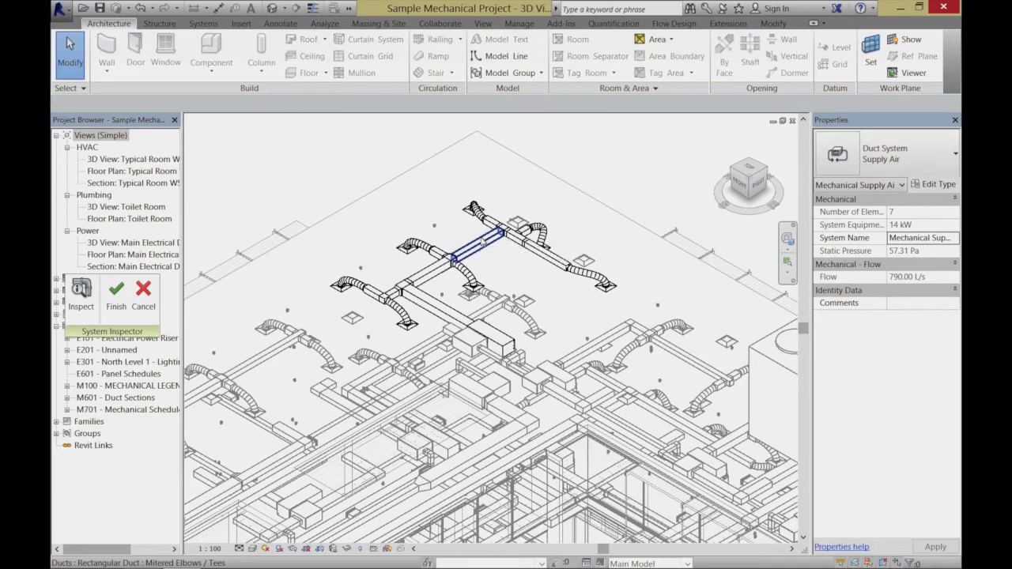
click(484, 243)
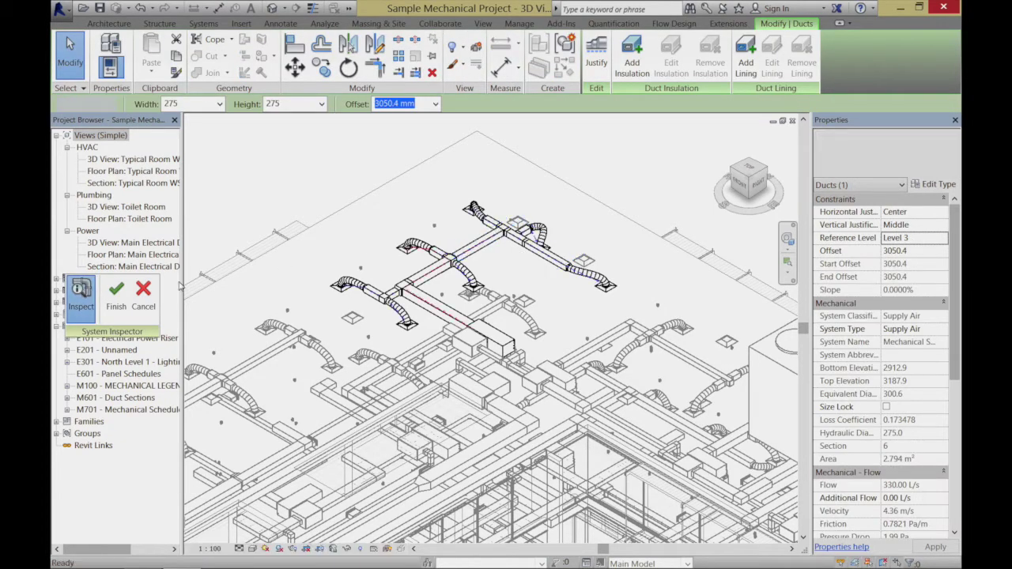
mouse_move(508, 244)
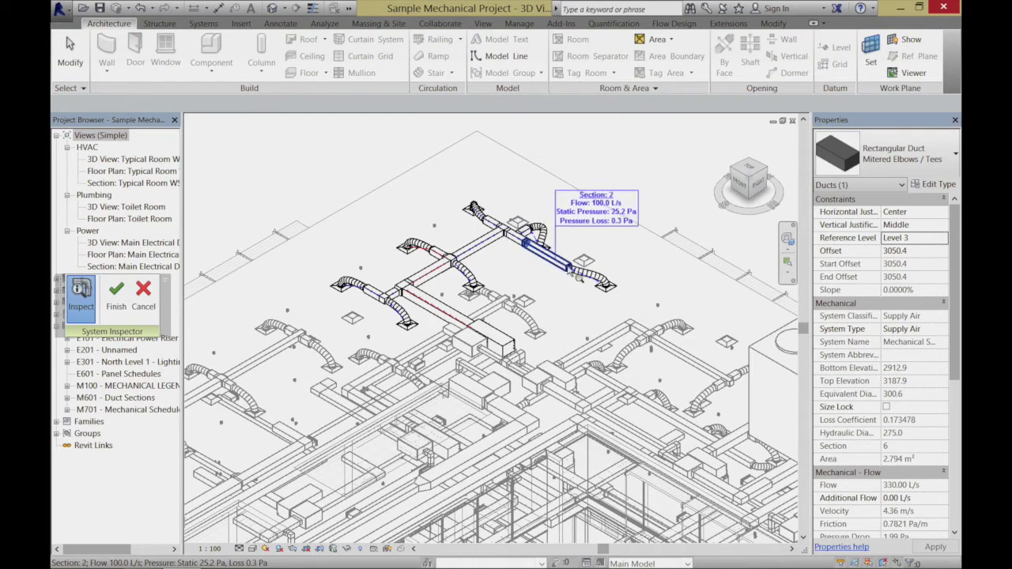
mouse_move(584, 276)
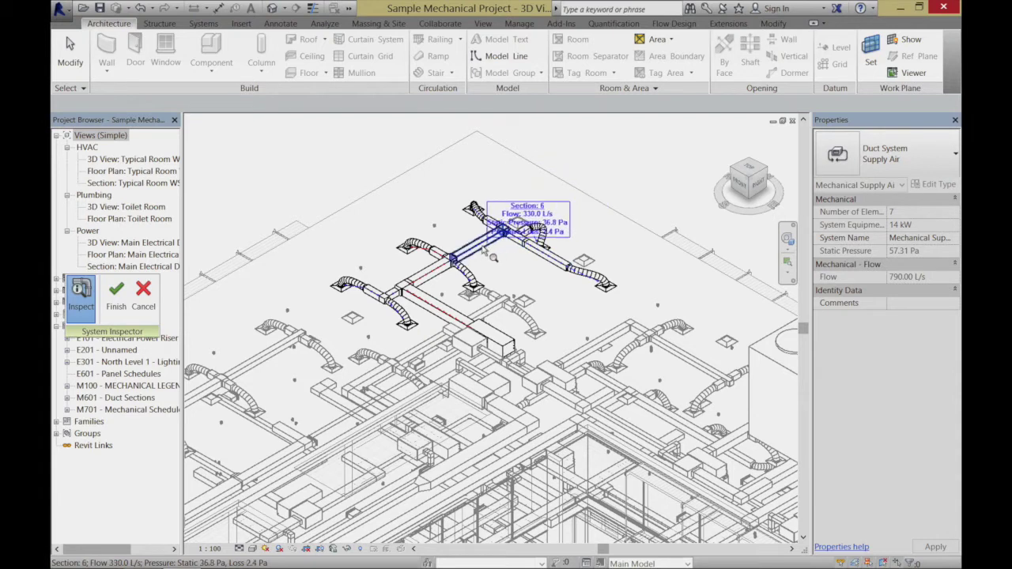
mouse_move(443, 277)
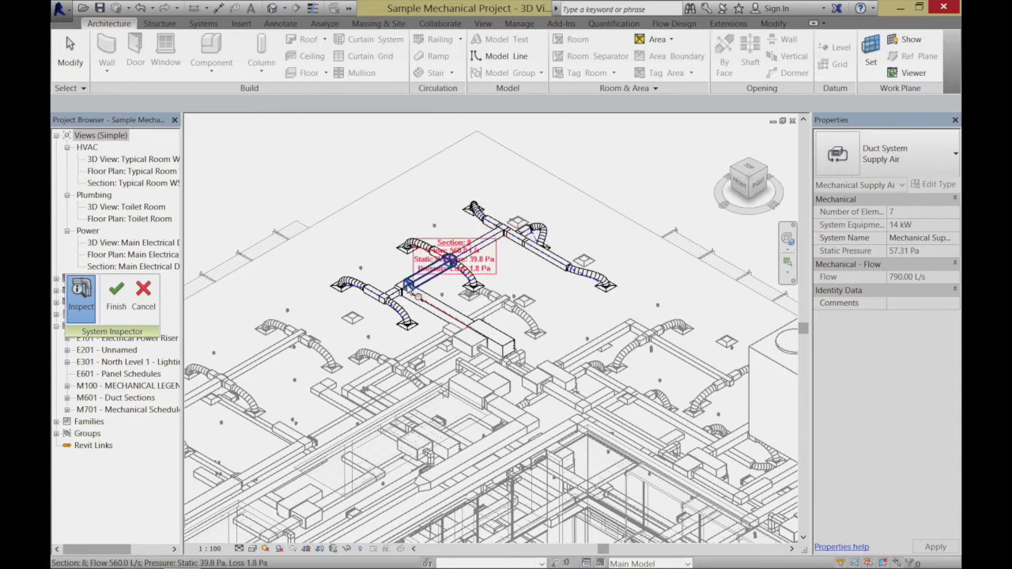
mouse_move(413, 299)
mouse_move(442, 317)
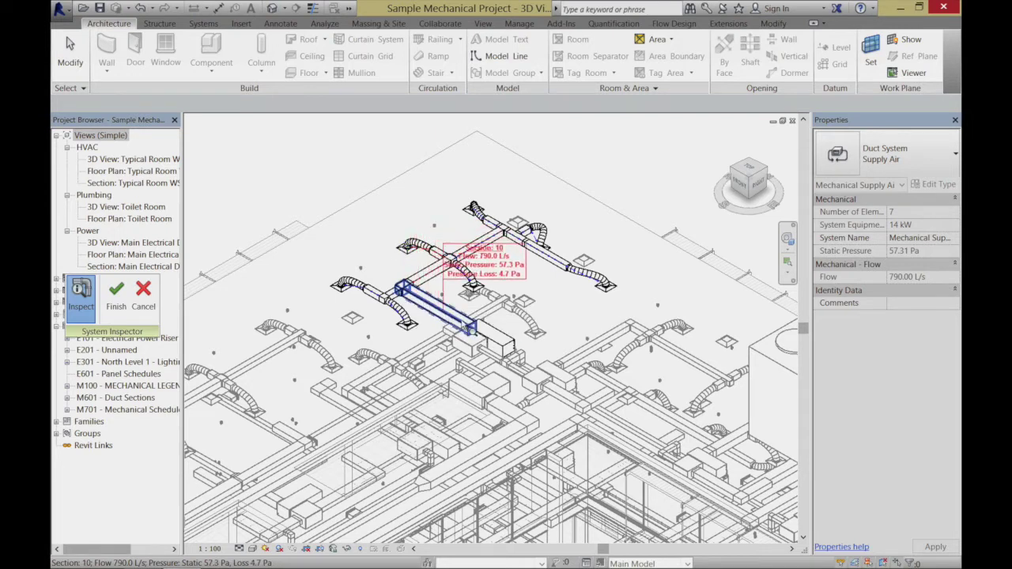
mouse_move(488, 339)
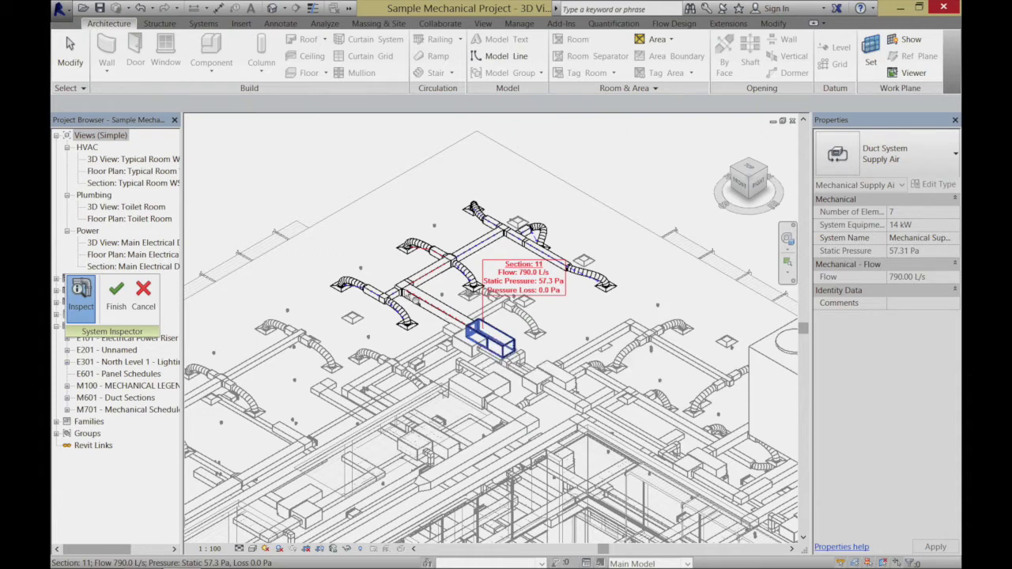
click(144, 293)
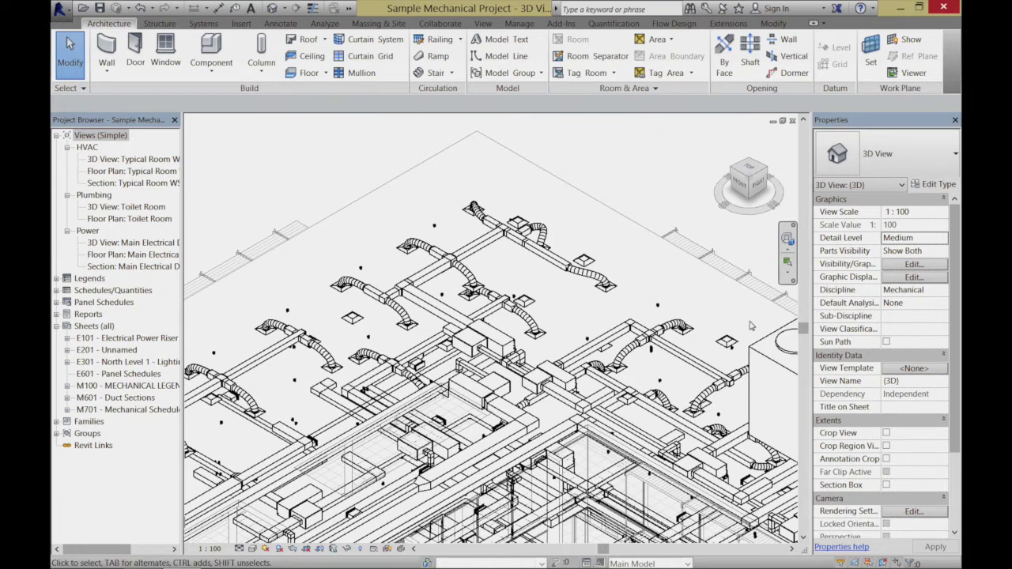
Examine the properties of the rooftop cooling tower and of the upblast centrifugal fan on the exhaust riser.
scroll(751, 326, down, 3)
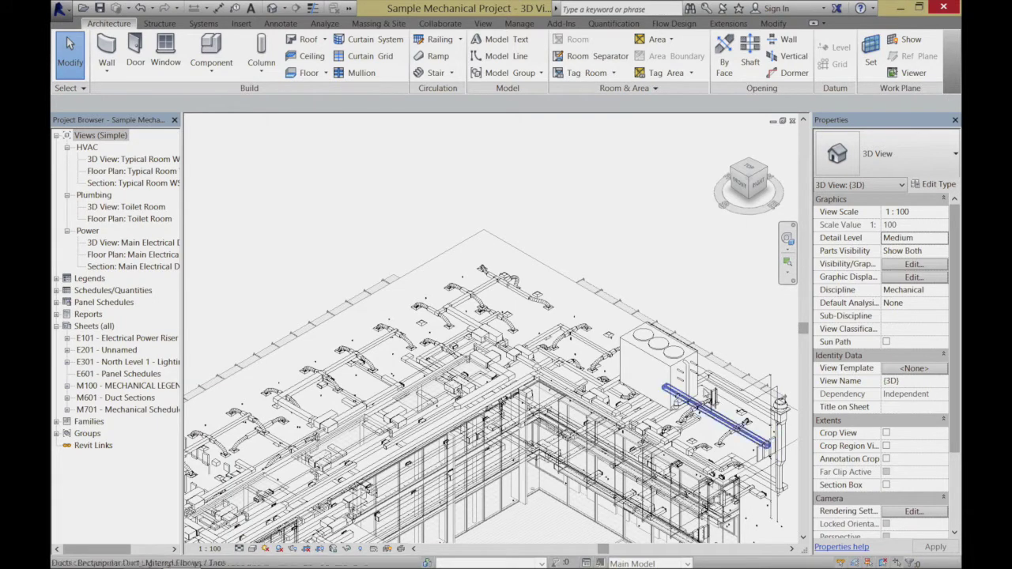
click(666, 370)
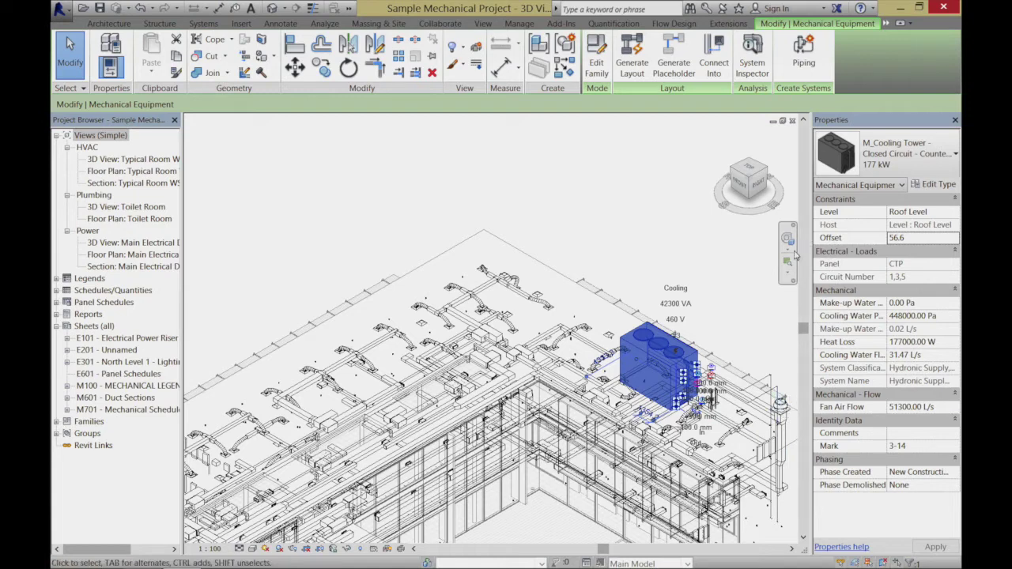
drag(746, 375, 797, 463)
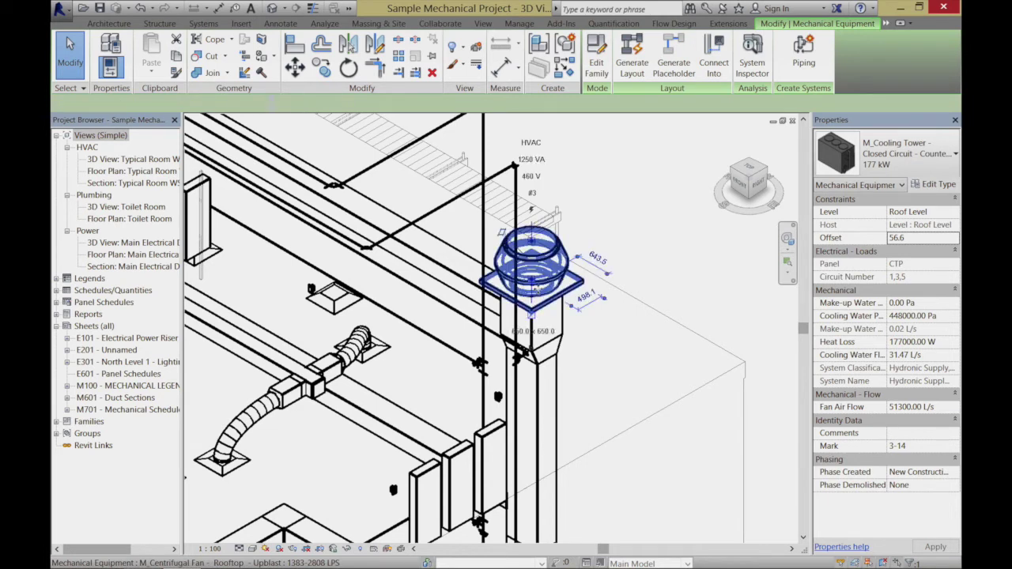
click(539, 291)
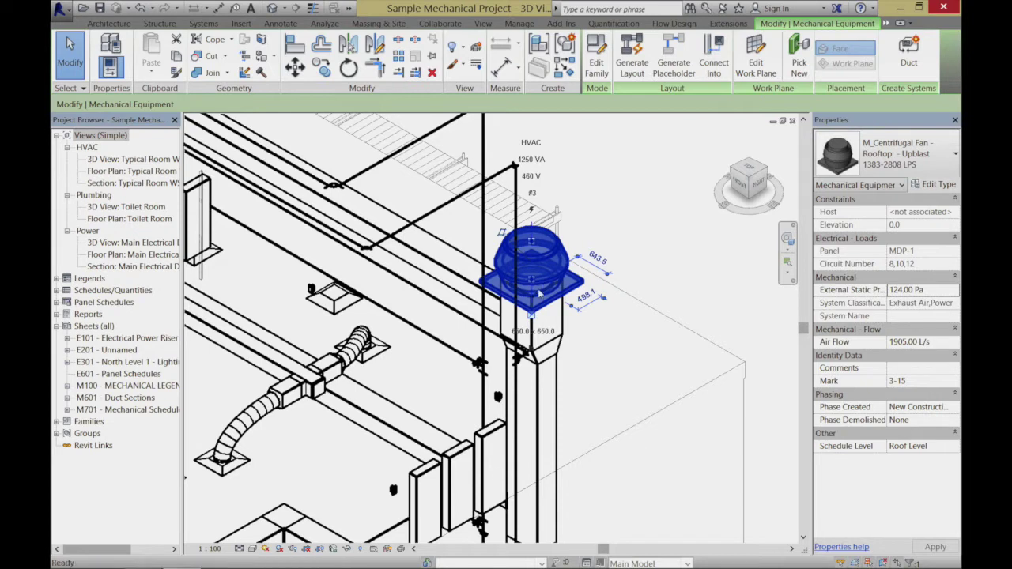
Close the Sample Mechanical Project without saving changes.
scroll(539, 293, down, 5)
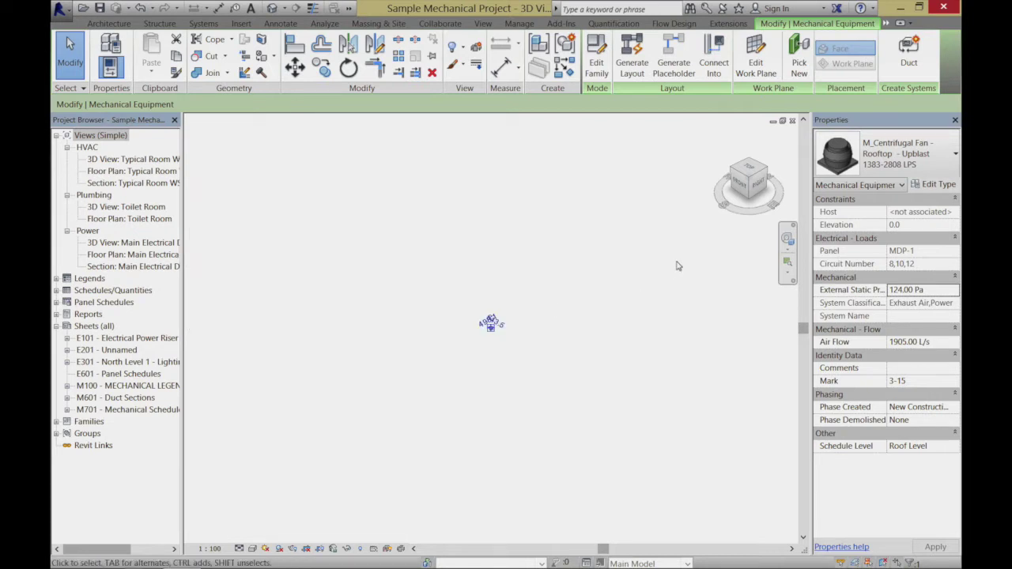
click(793, 121)
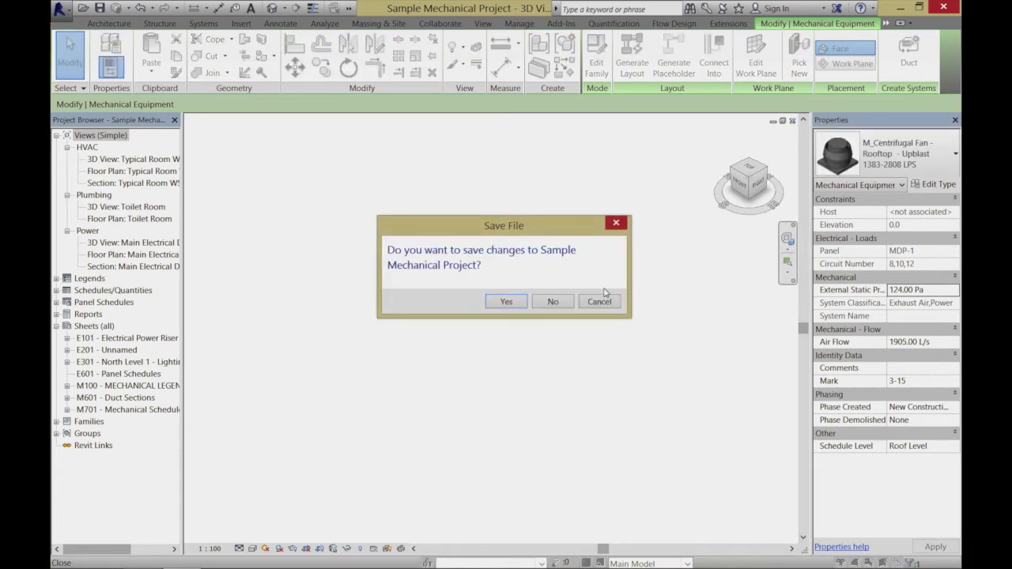
click(553, 301)
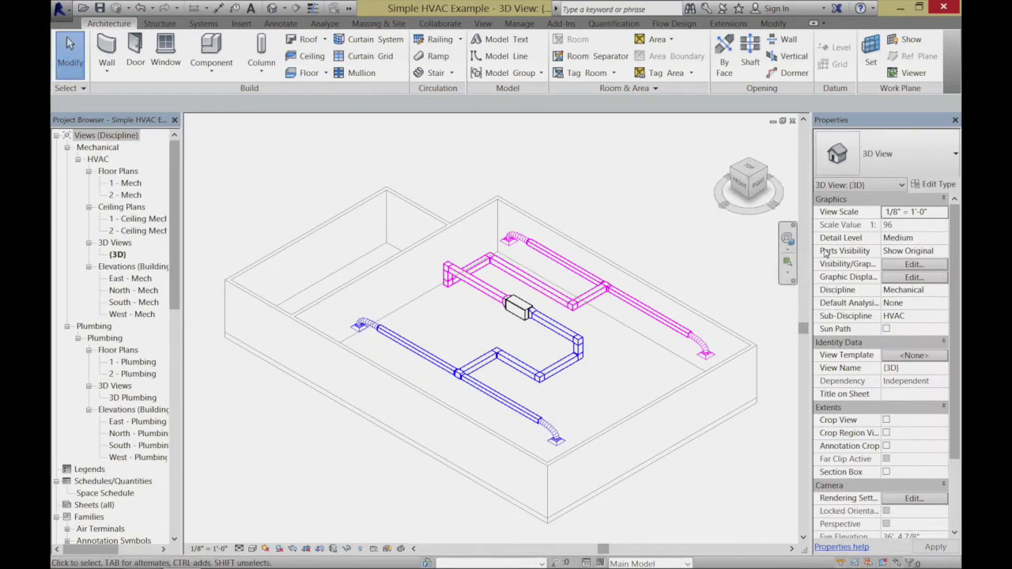
Zoom in on the supply and return duct systems in the Simple HVAC Example 3D view.
click(788, 261)
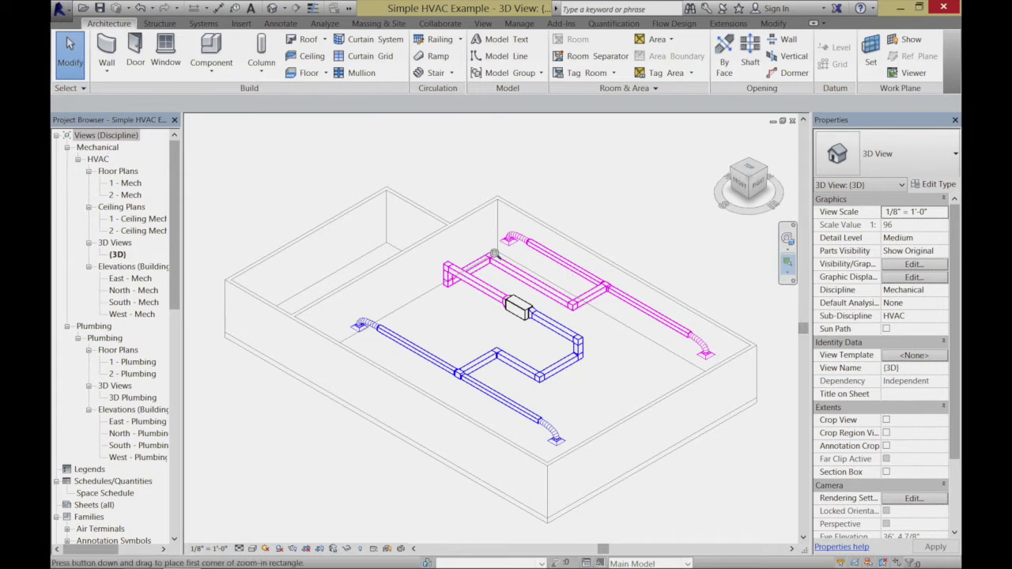
drag(371, 175, 699, 480)
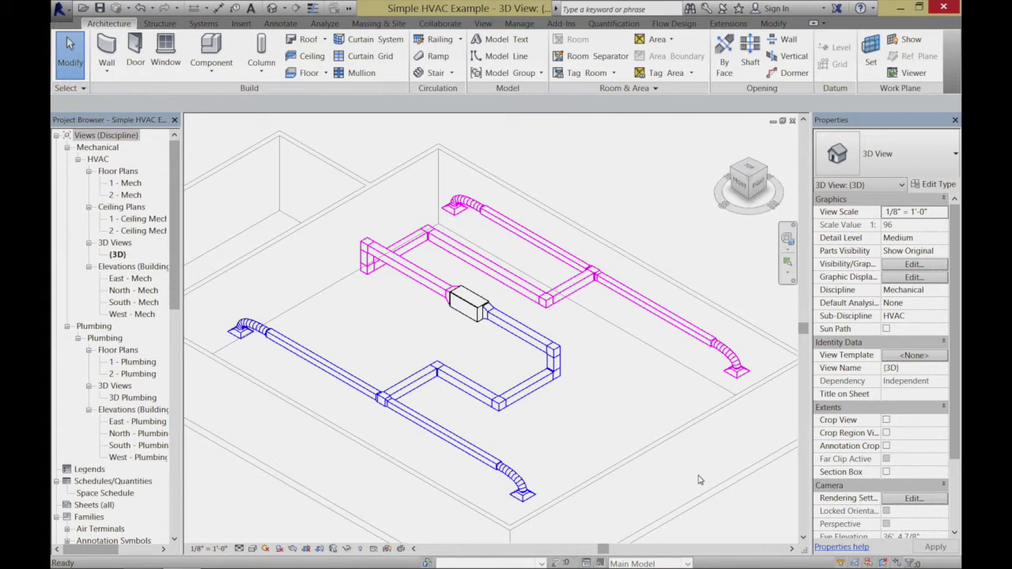
View the duct layout straight from the top, rotated so that north points up.
click(751, 169)
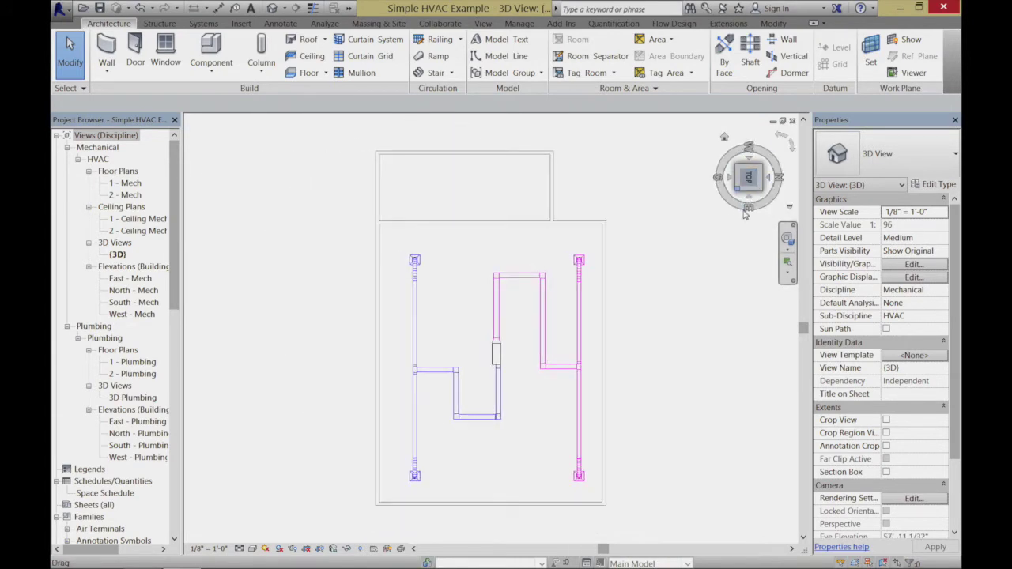
click(781, 137)
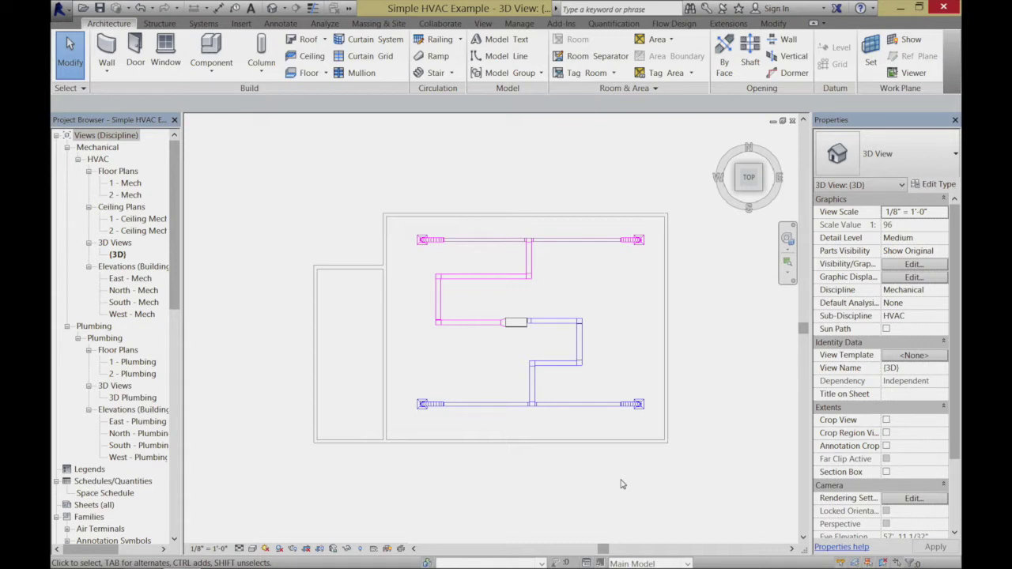
Switch to the GoToMeeting control panel, mute the attendee who is talking, and return to Revit.
key(ctrl+Left)
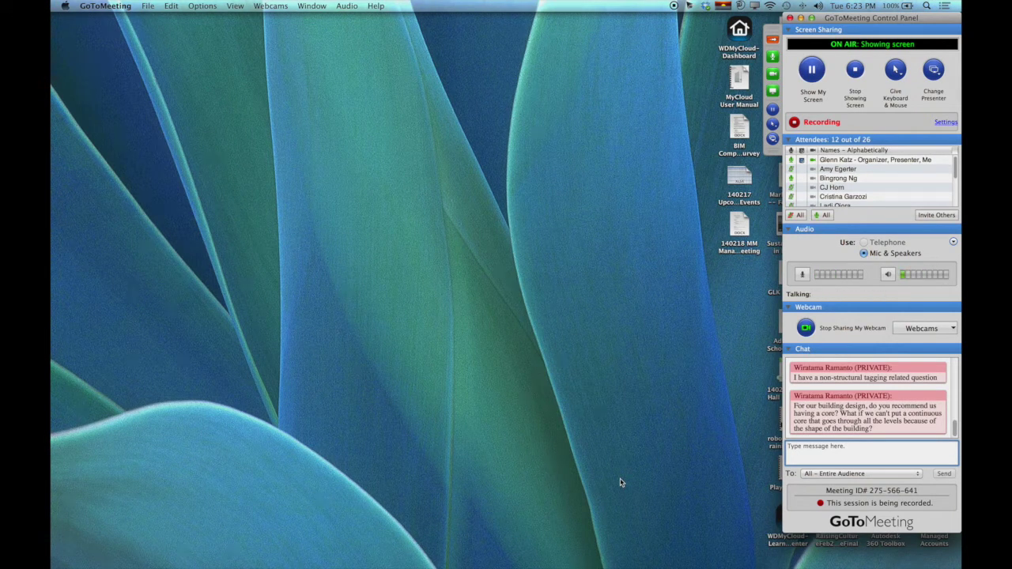
mouse_move(955, 164)
mouse_down()
mouse_move(953, 204)
mouse_move(956, 163)
mouse_up()
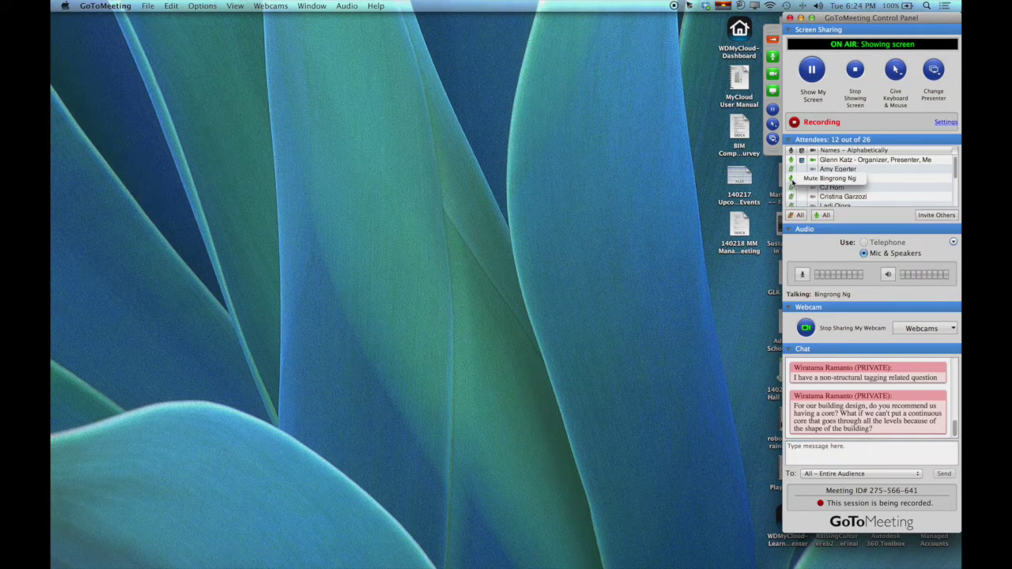
click(802, 179)
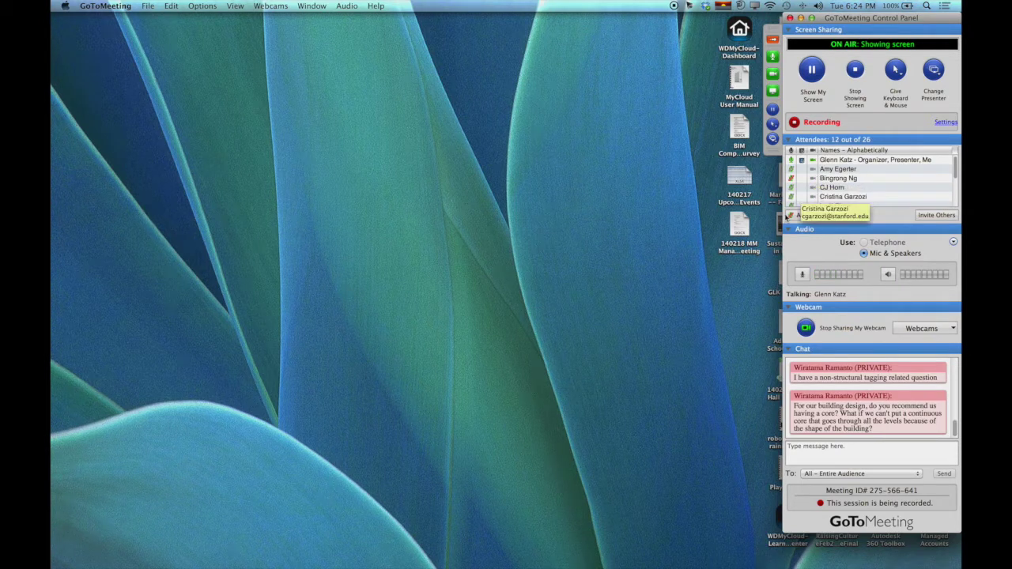
key(ctrl+Right)
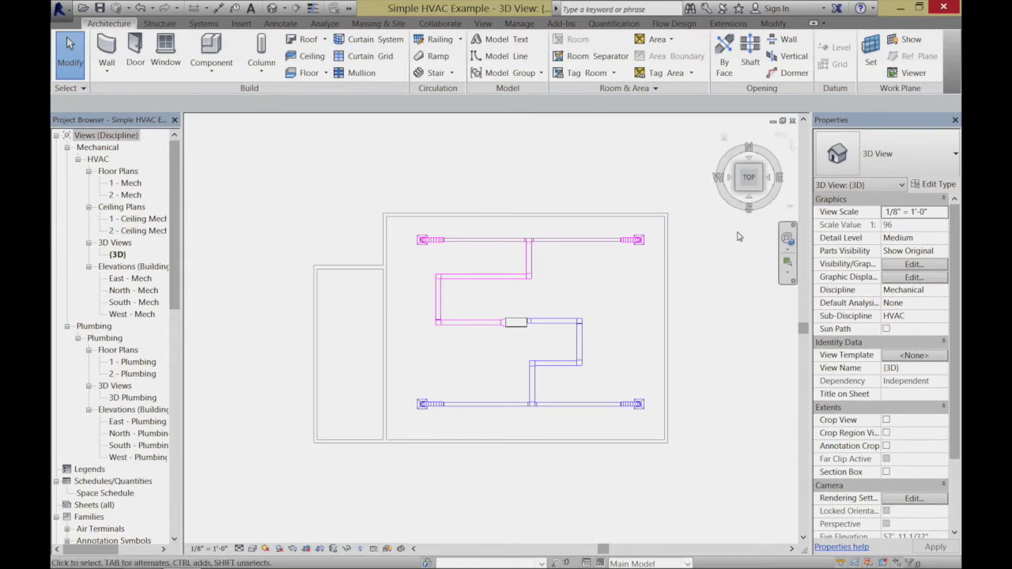
Load the Double-Flush door family from the Doors folder of the US Imperial library.
click(143, 66)
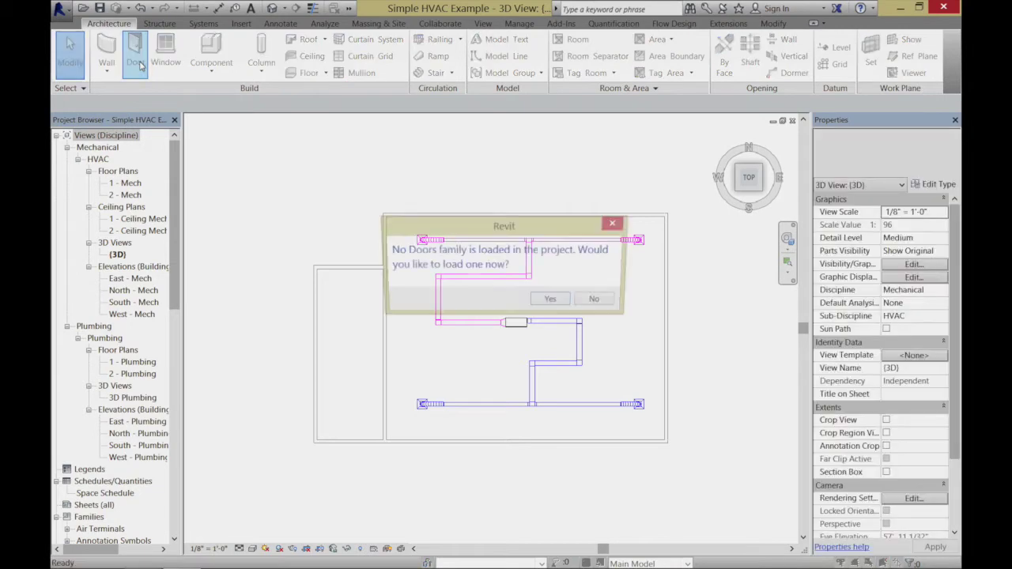
click(571, 307)
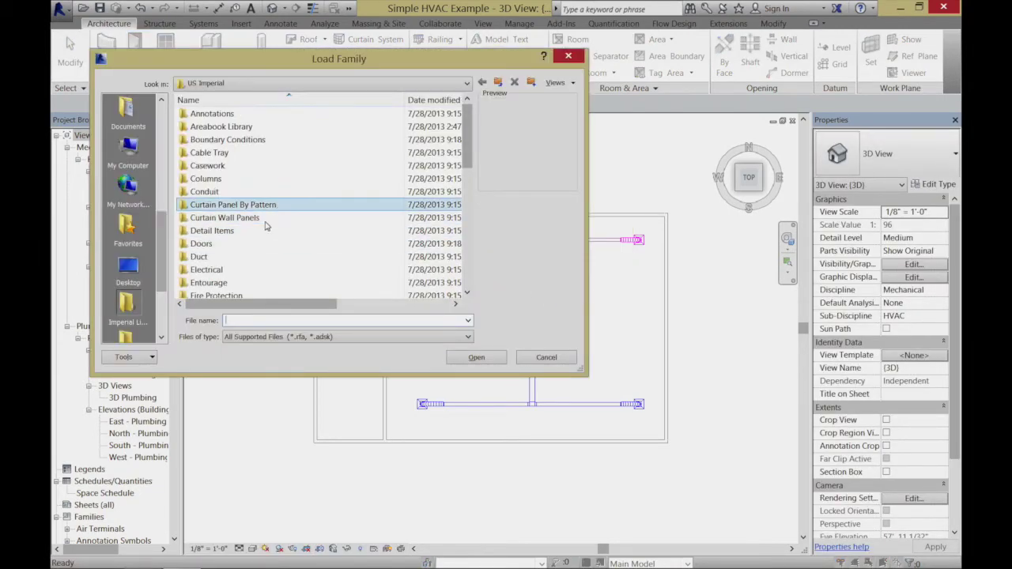
double_click(223, 247)
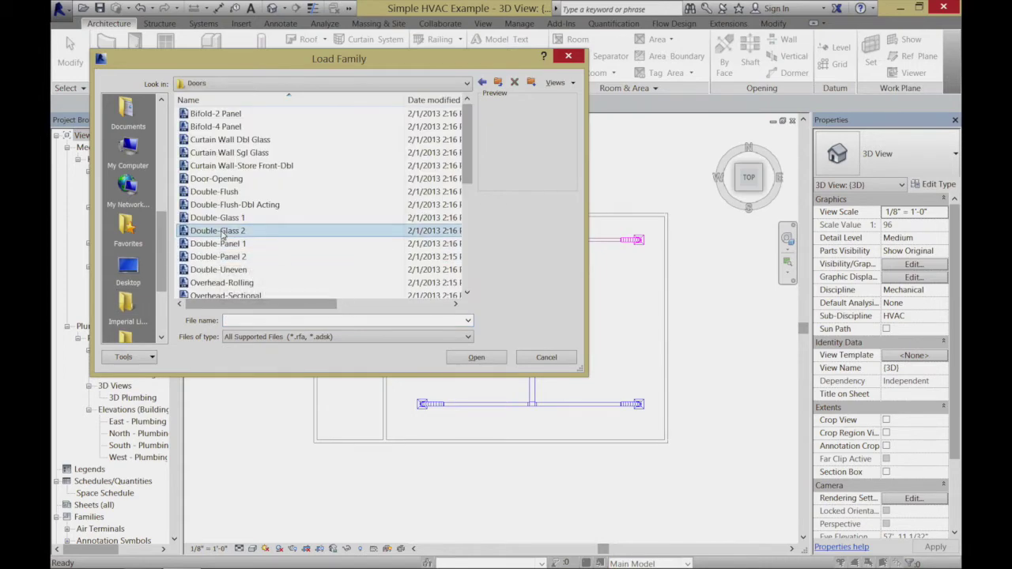
click(215, 193)
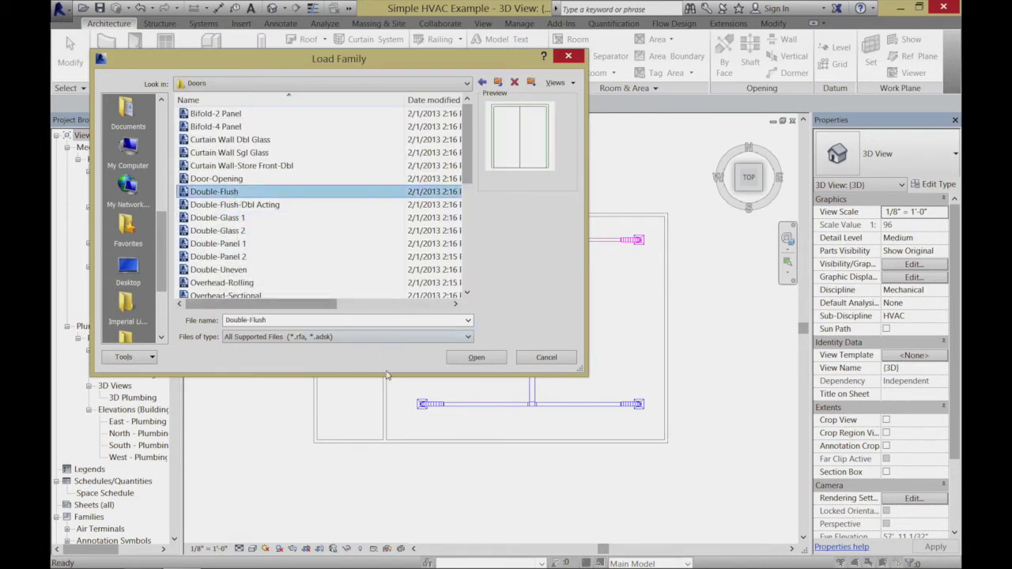
click(490, 361)
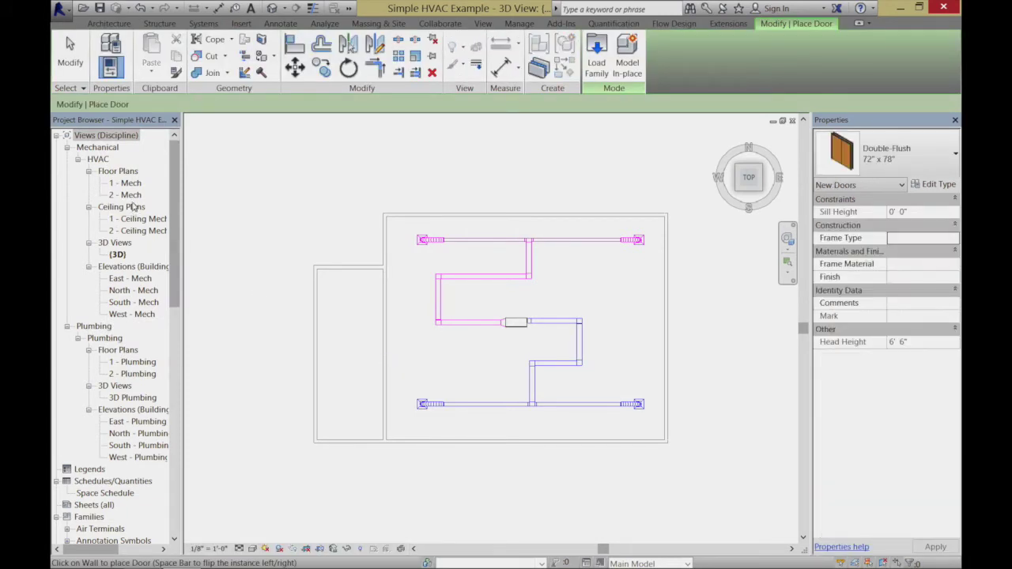
In the 1 - Mech floor plan, place 72" x 78" Double-Flush doors midway along the partition and about 36'-6" from the south wall's east end.
double_click(136, 188)
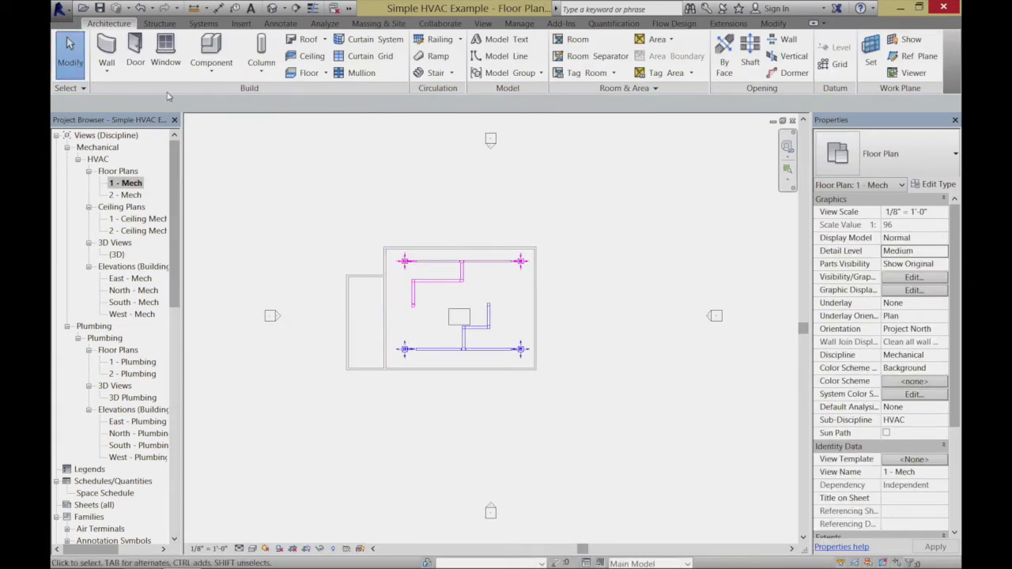
click(136, 55)
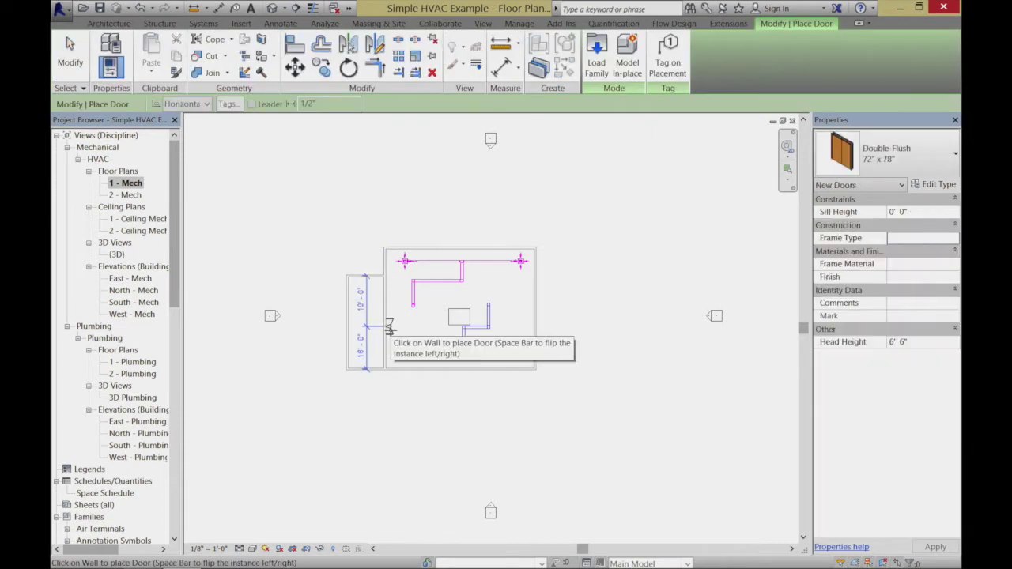
click(380, 323)
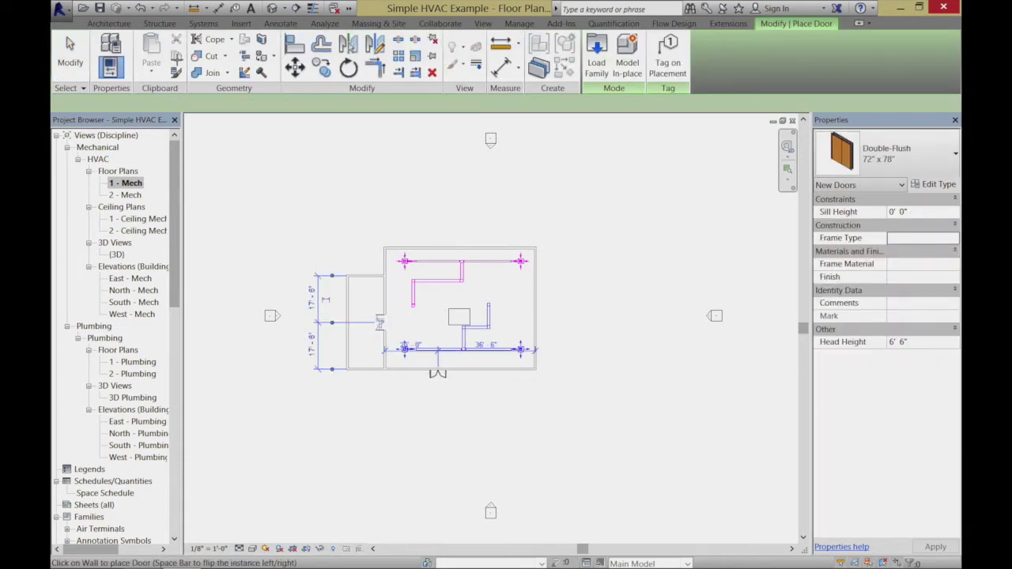
click(437, 373)
click(69, 49)
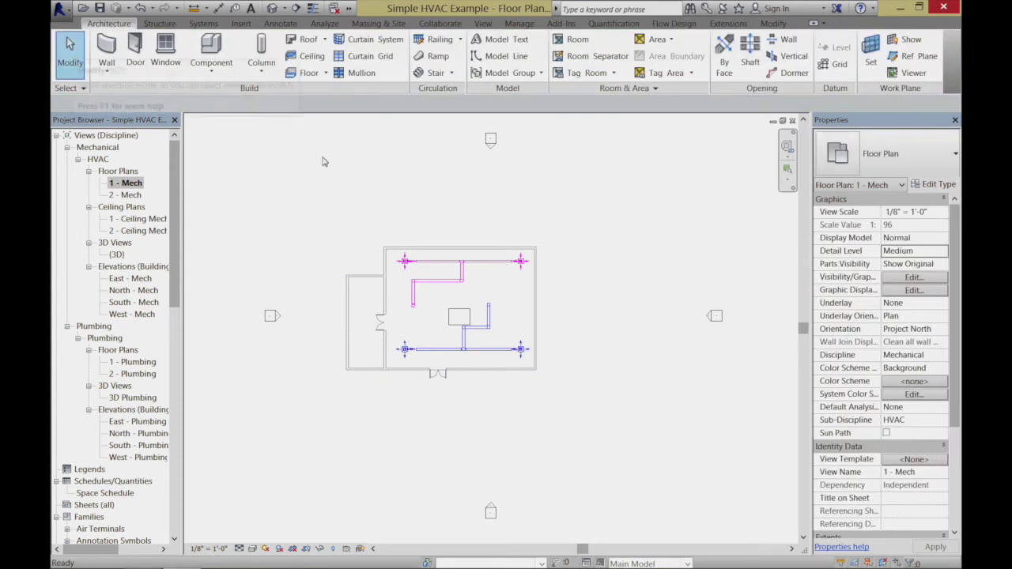
Examine the doors and duct systems in the default 3D view, from the southeast corner and from the top.
click(788, 170)
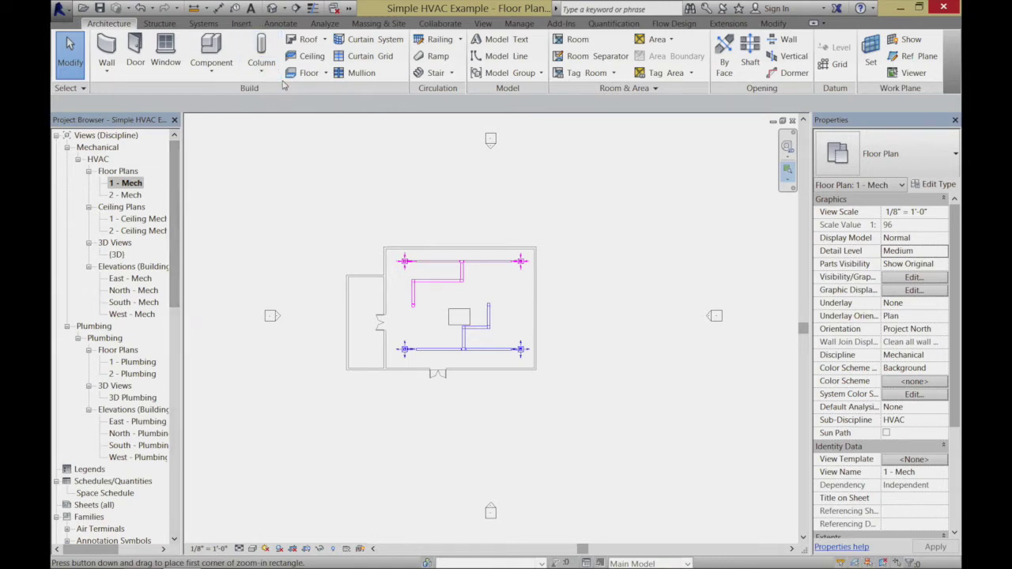
click(313, 8)
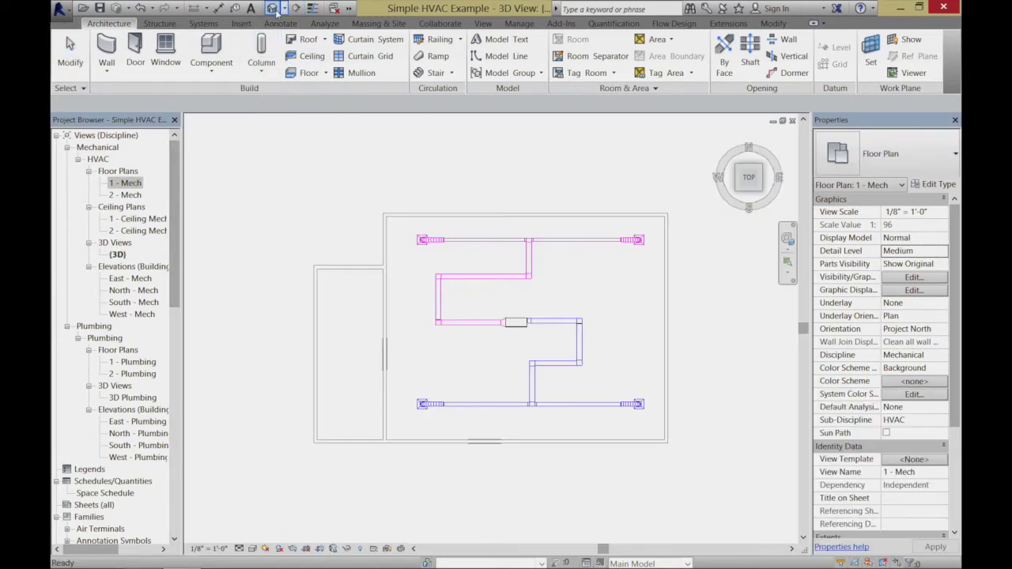
mouse_move(771, 193)
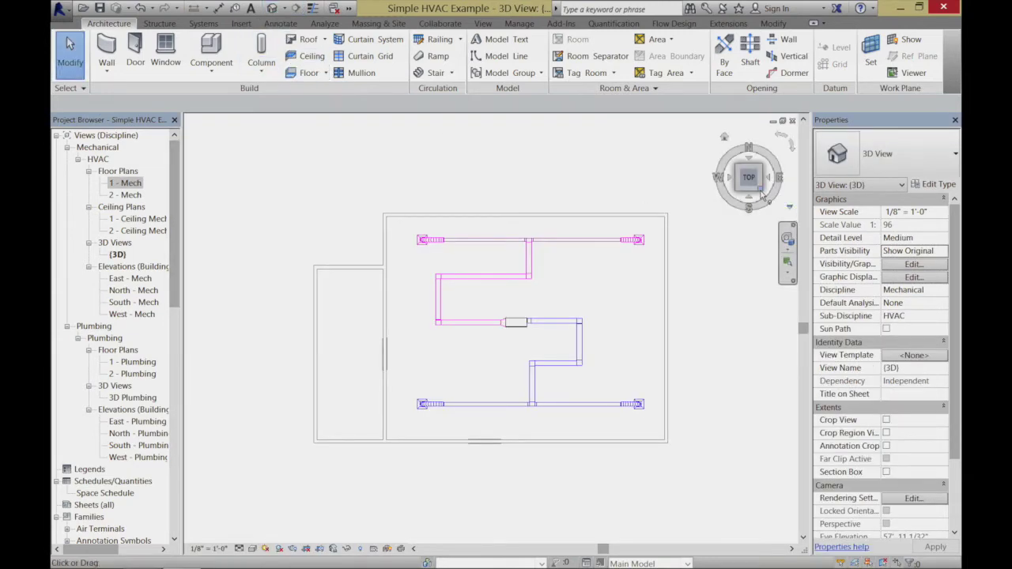
click(761, 195)
click(786, 265)
drag(351, 205, 682, 470)
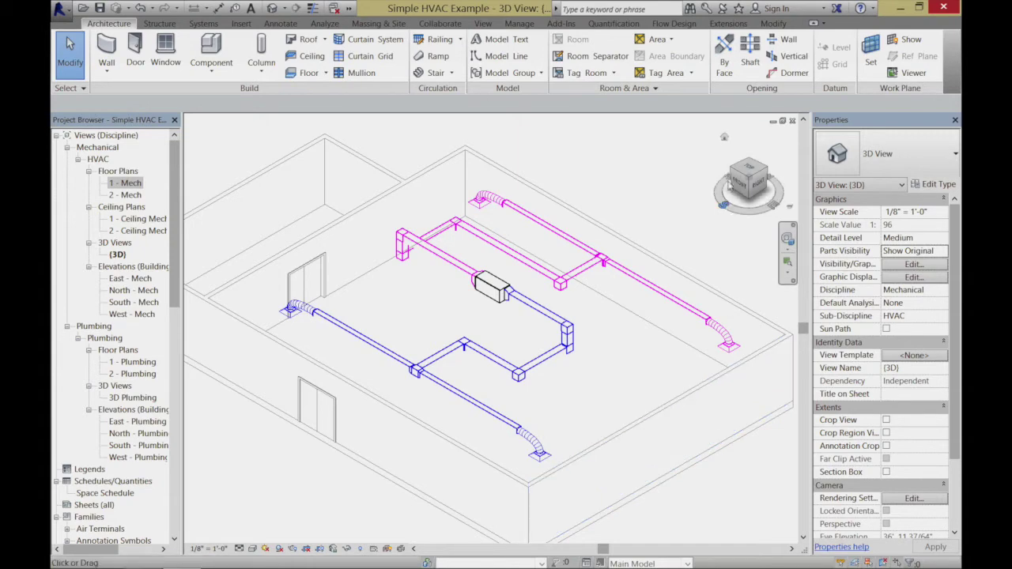
click(753, 173)
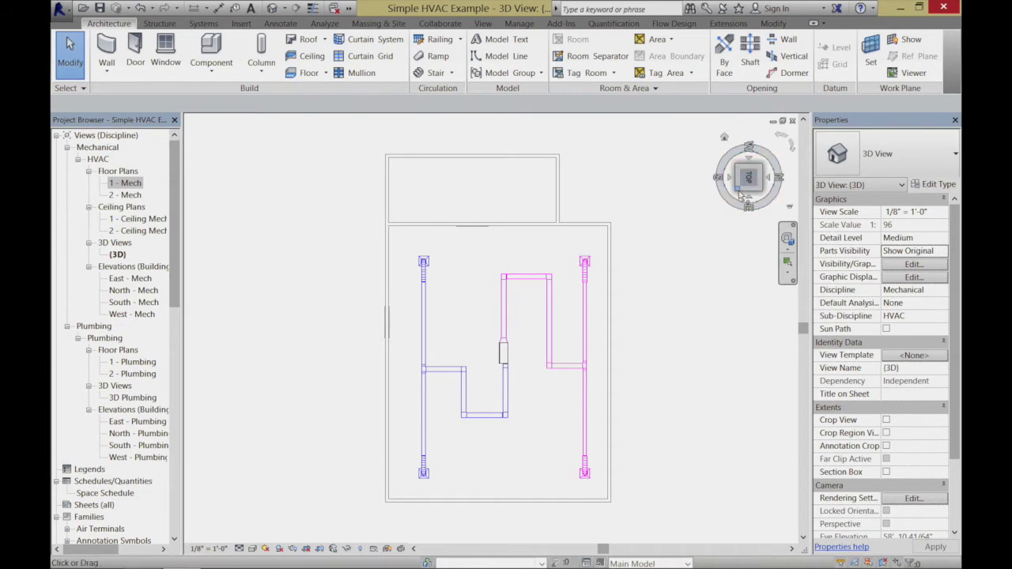
click(740, 195)
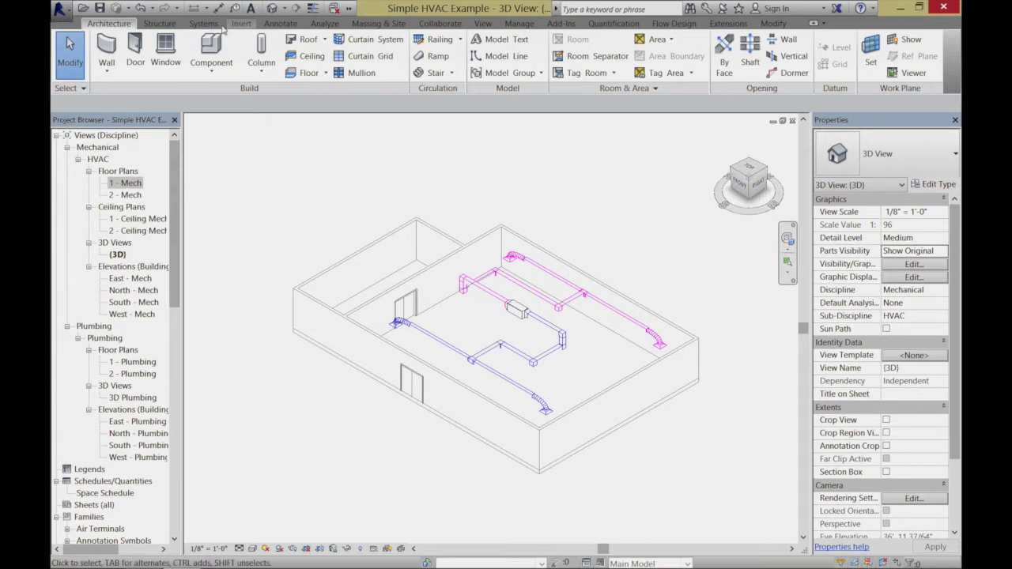
Show the System Browser and fit the whole building in the 3D view beside it.
click(204, 24)
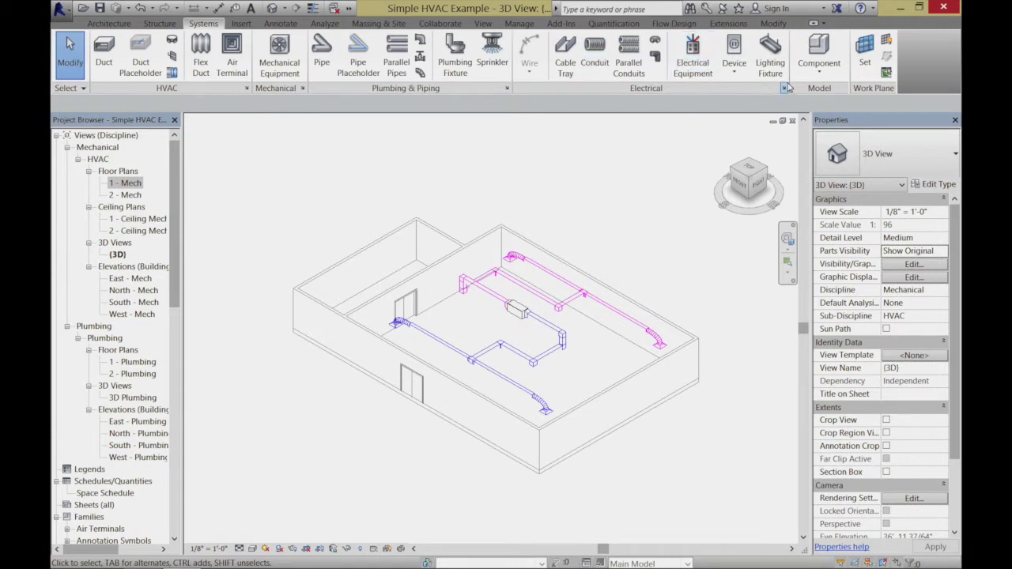
click(486, 24)
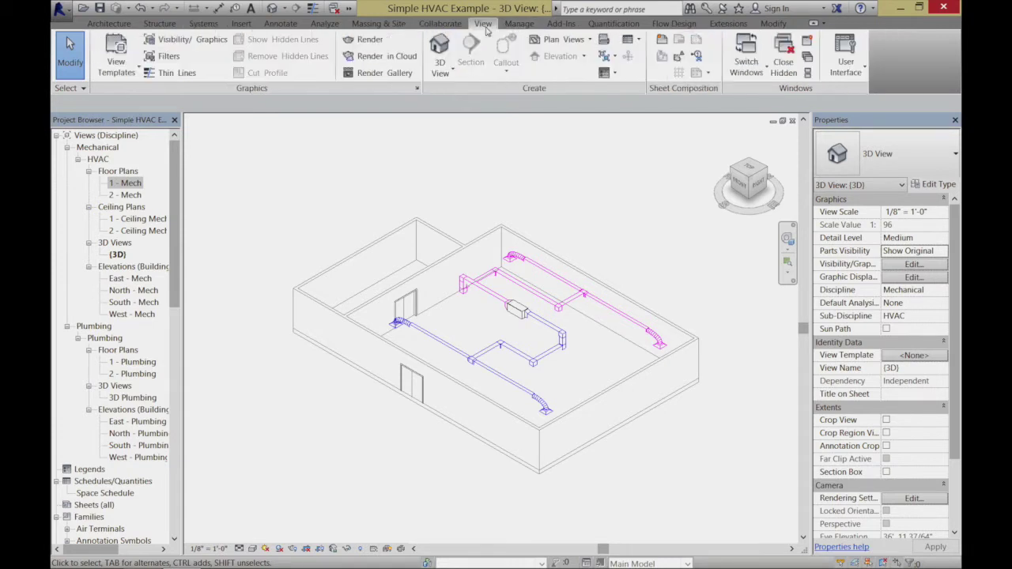
click(862, 74)
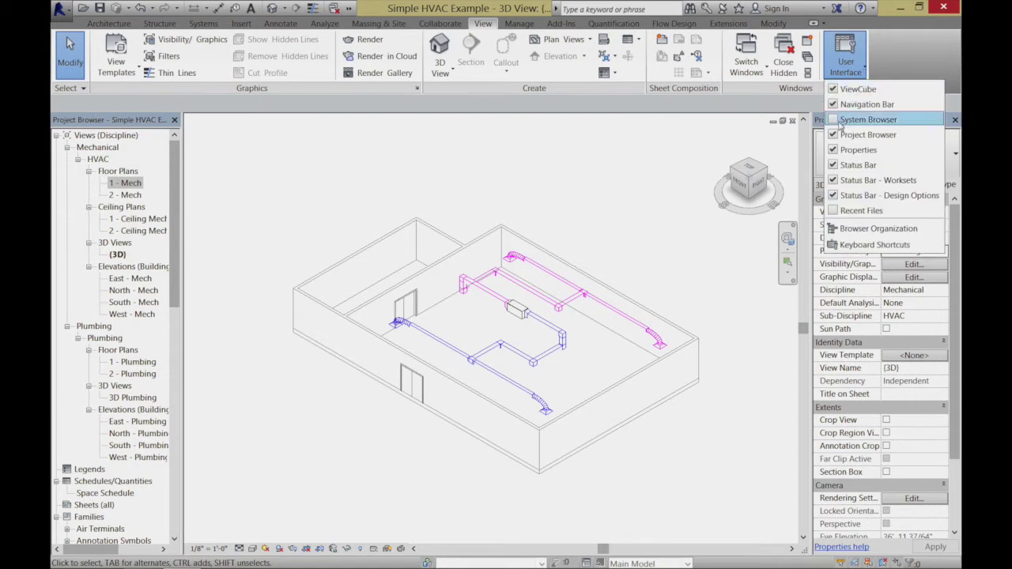
click(862, 120)
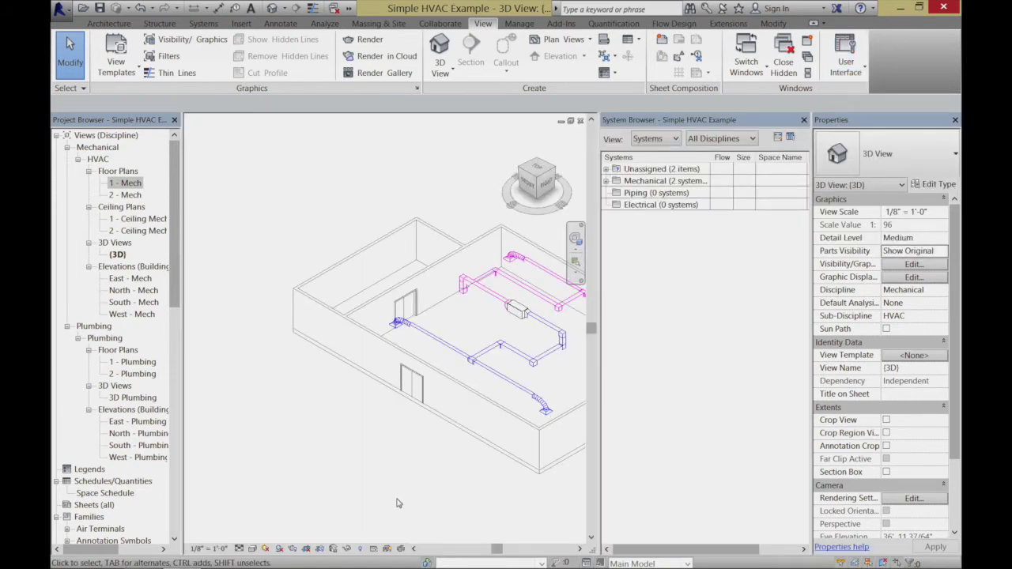
key(z)
key(f)
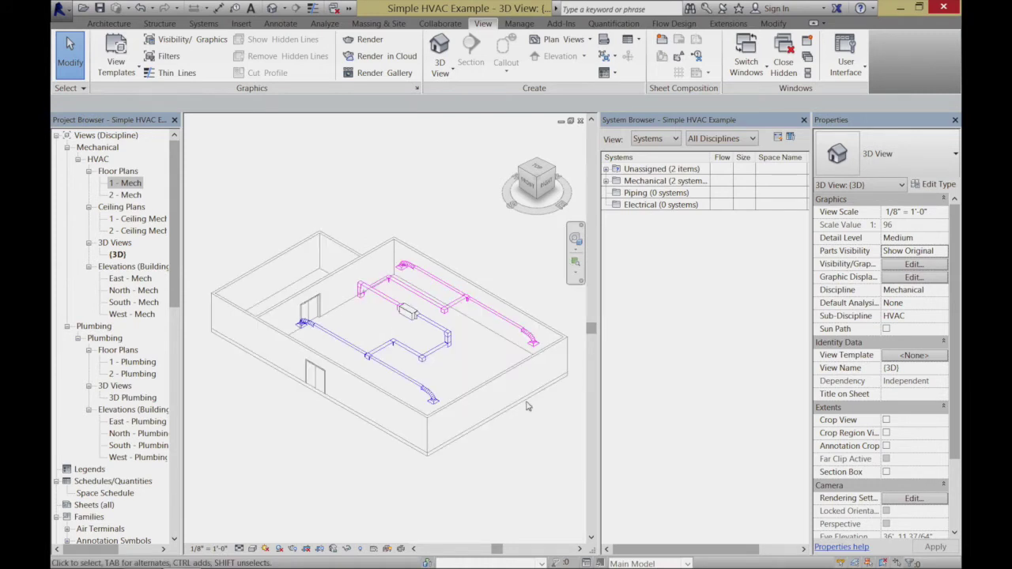
Expand the mechanical Return Air and Supply Air systems in the System Browser down to their individual components.
click(630, 197)
click(642, 231)
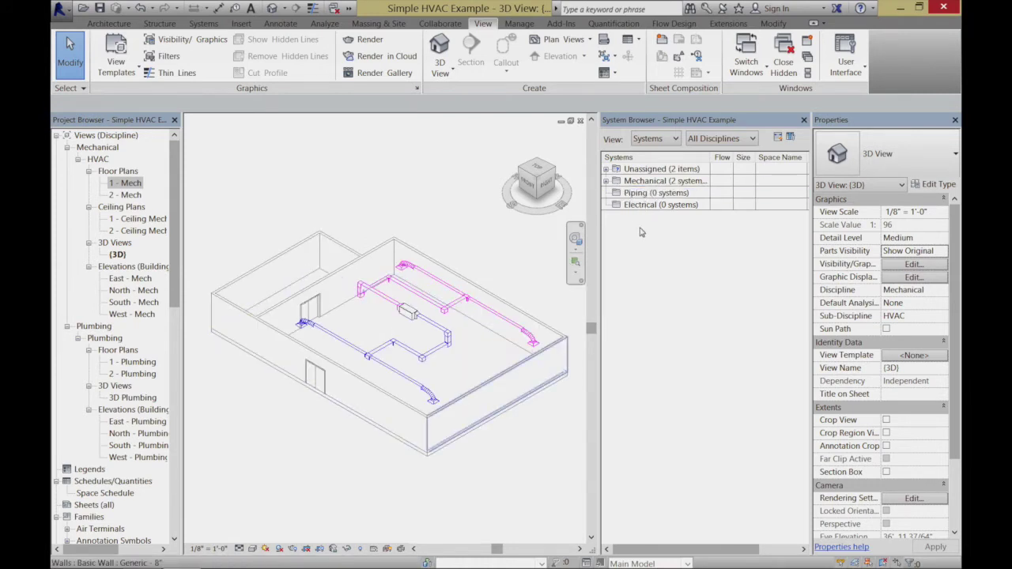
click(607, 181)
click(652, 268)
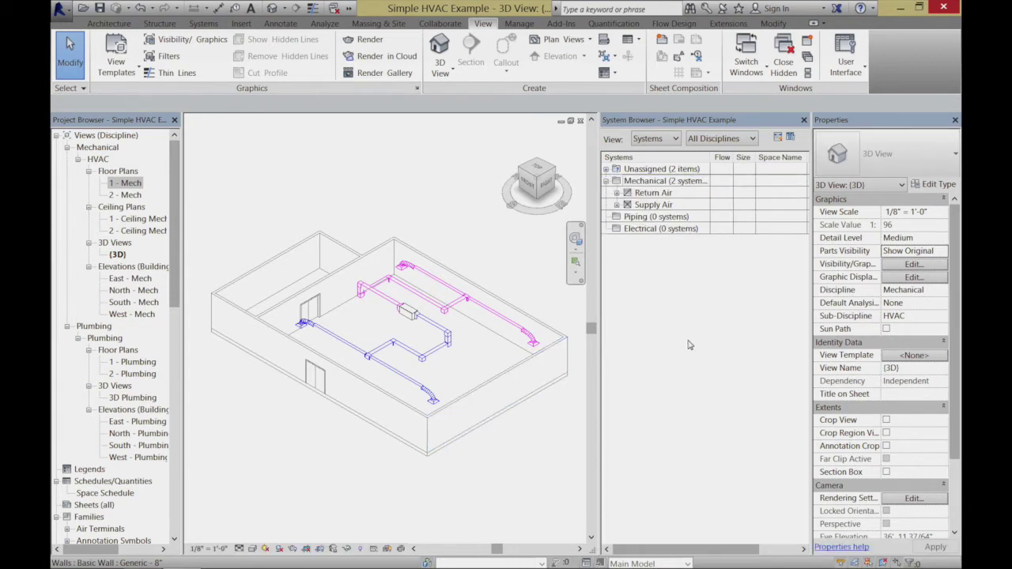
click(617, 193)
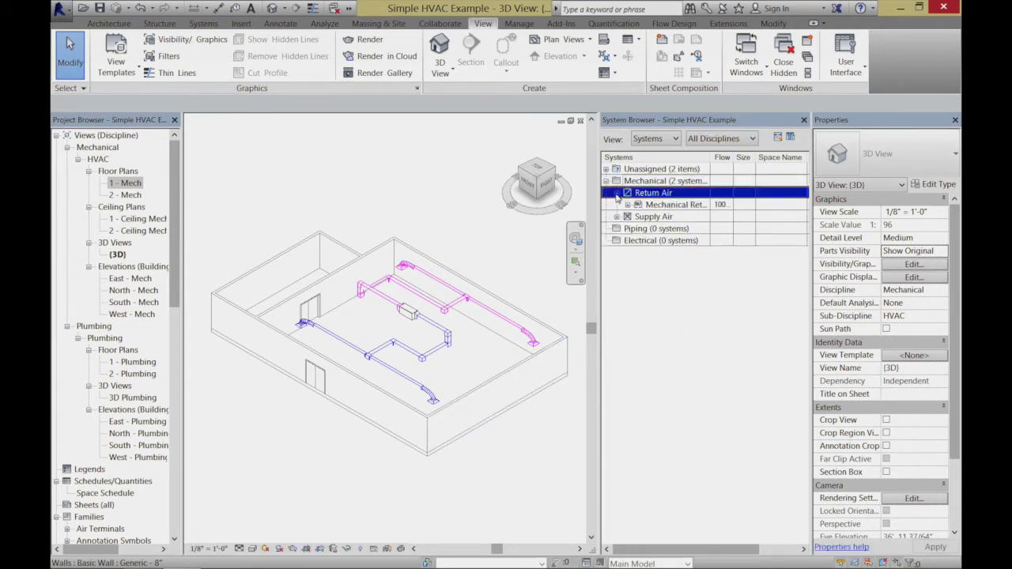
click(620, 217)
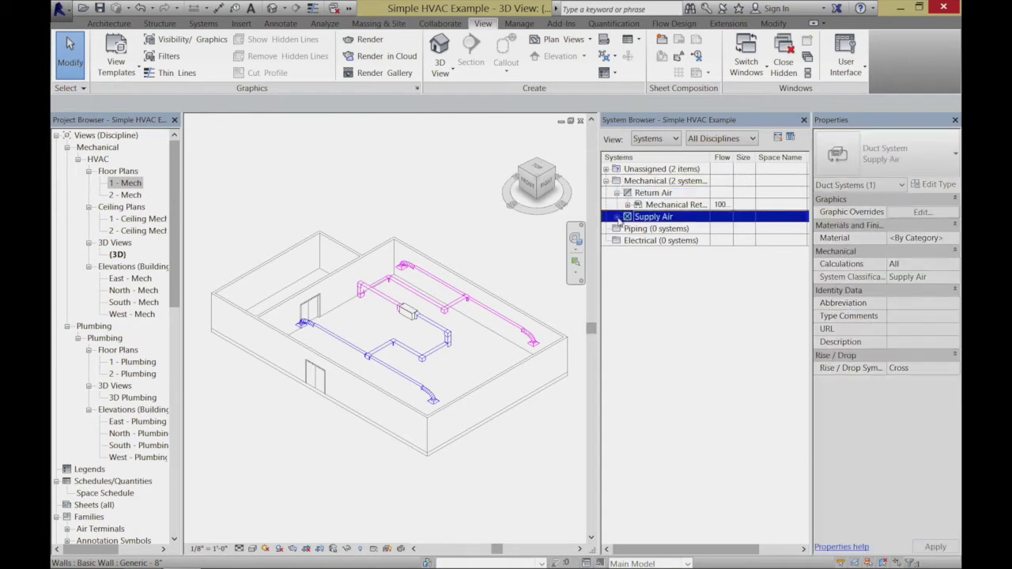
click(617, 217)
click(628, 229)
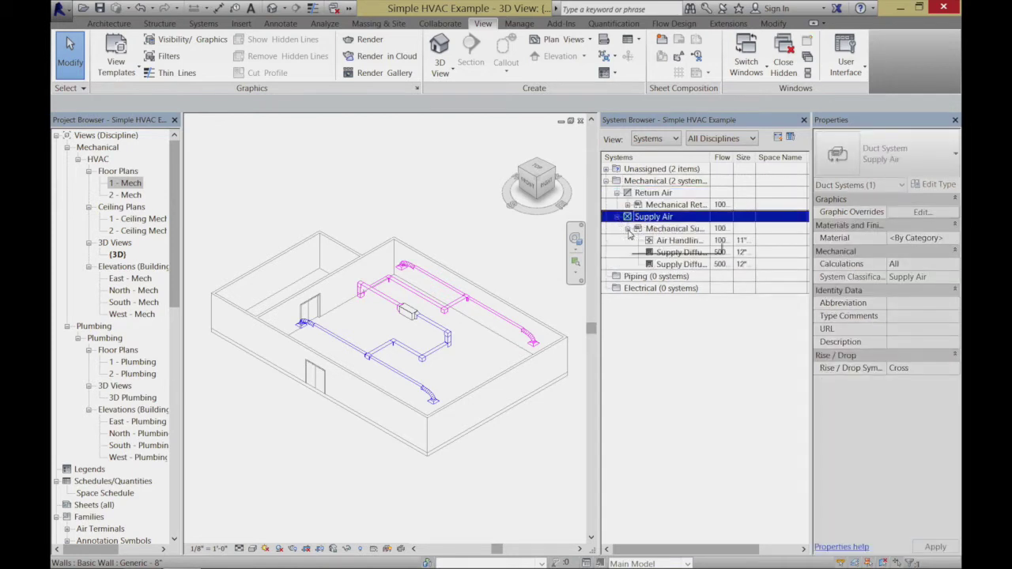
click(628, 205)
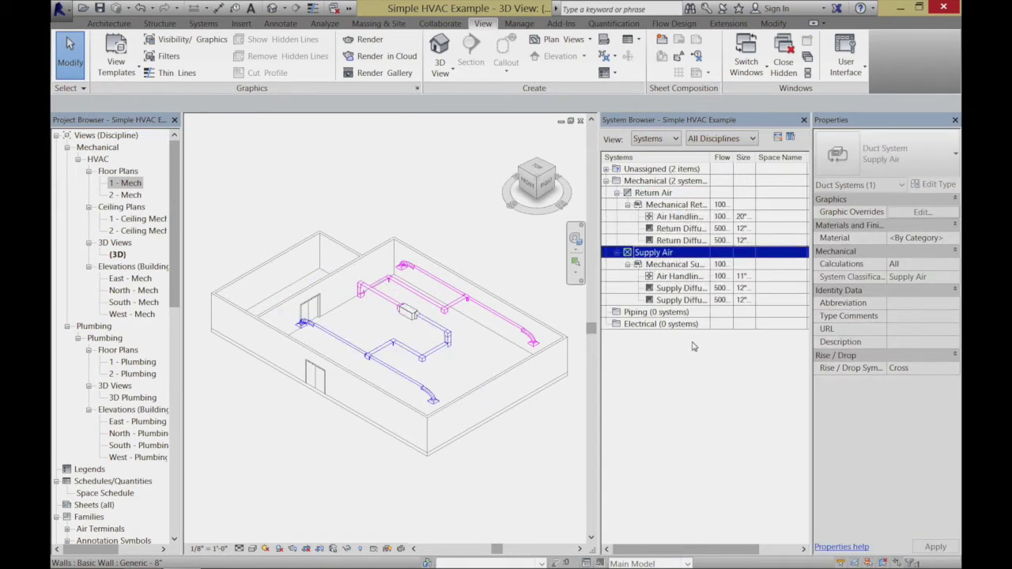
Select the air handling unit and a supply diffuser in the System Browser to locate them in the 3D model.
click(702, 377)
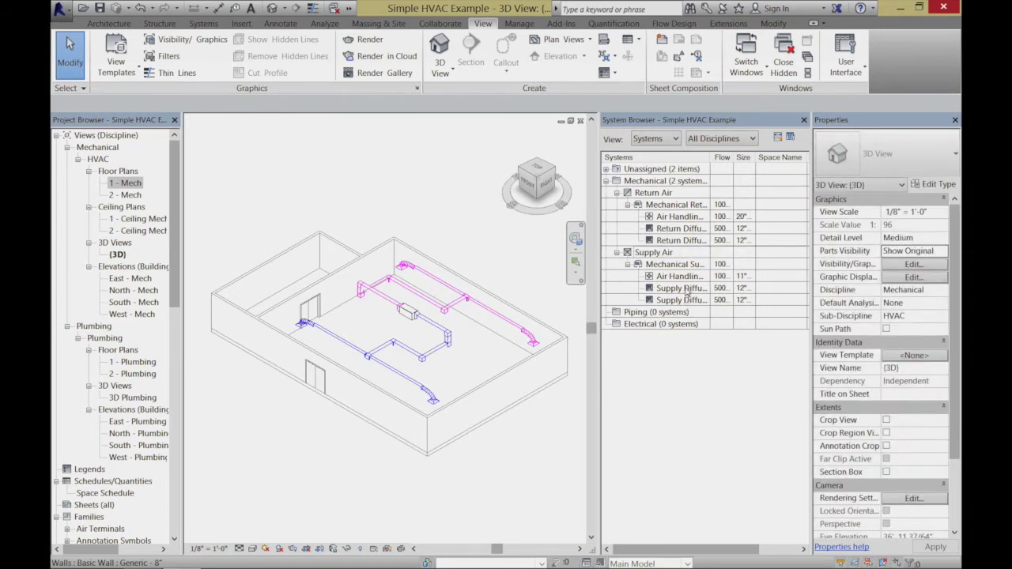
click(680, 221)
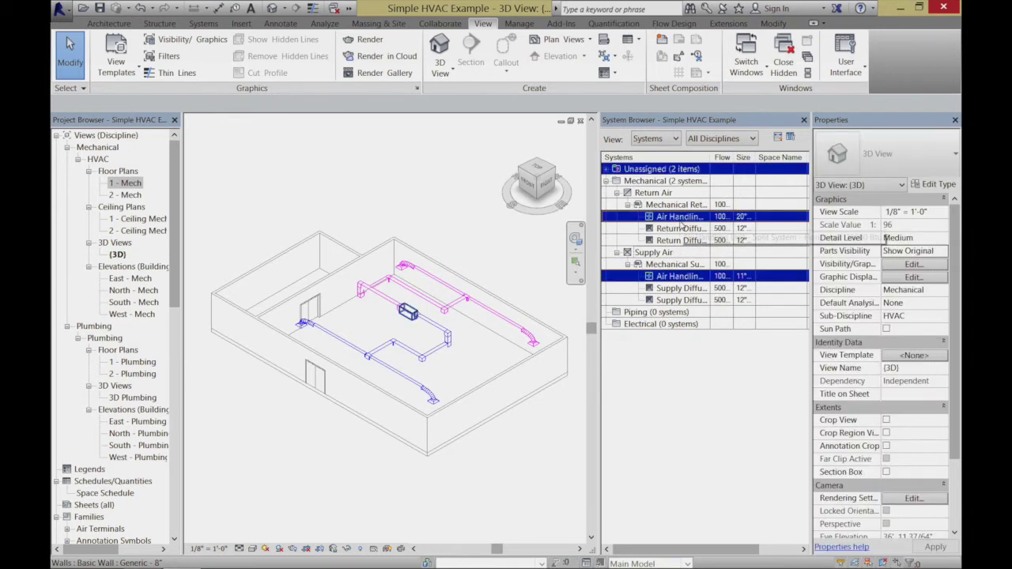
click(670, 299)
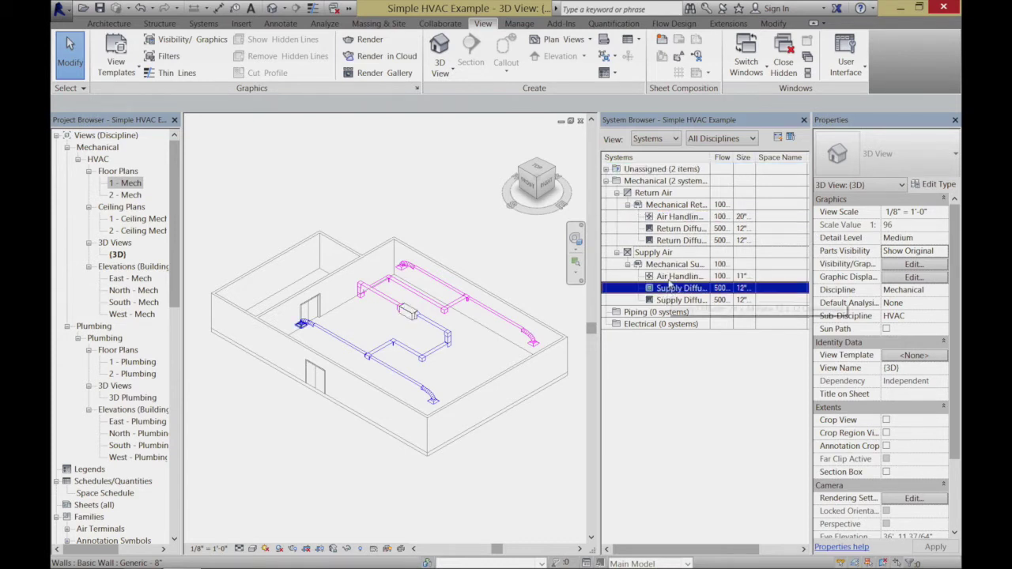
Clear the diffuser selection and widen the Flow column in the System Browser so the airflow values are readable.
key(Escape)
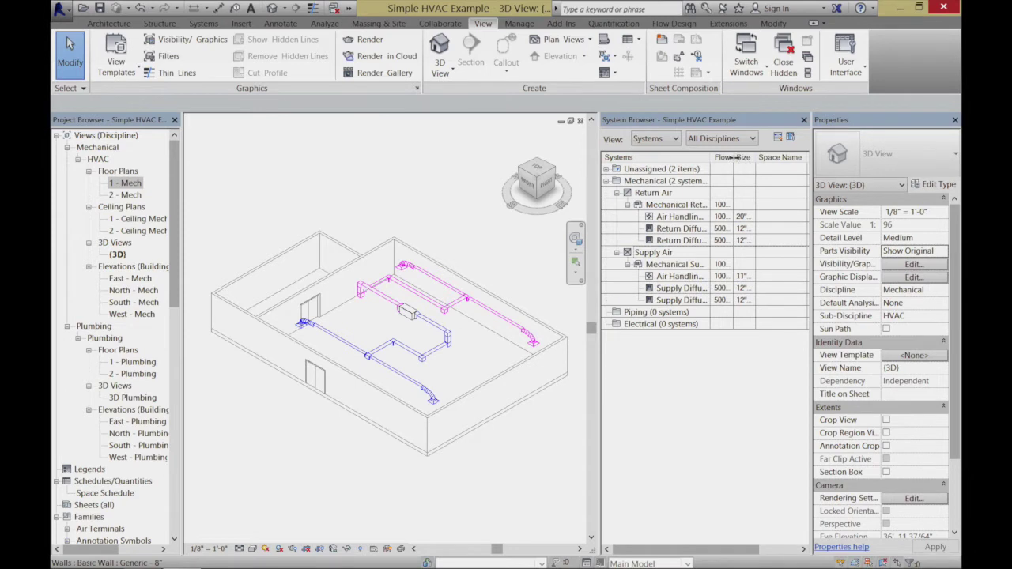
drag(734, 156, 752, 161)
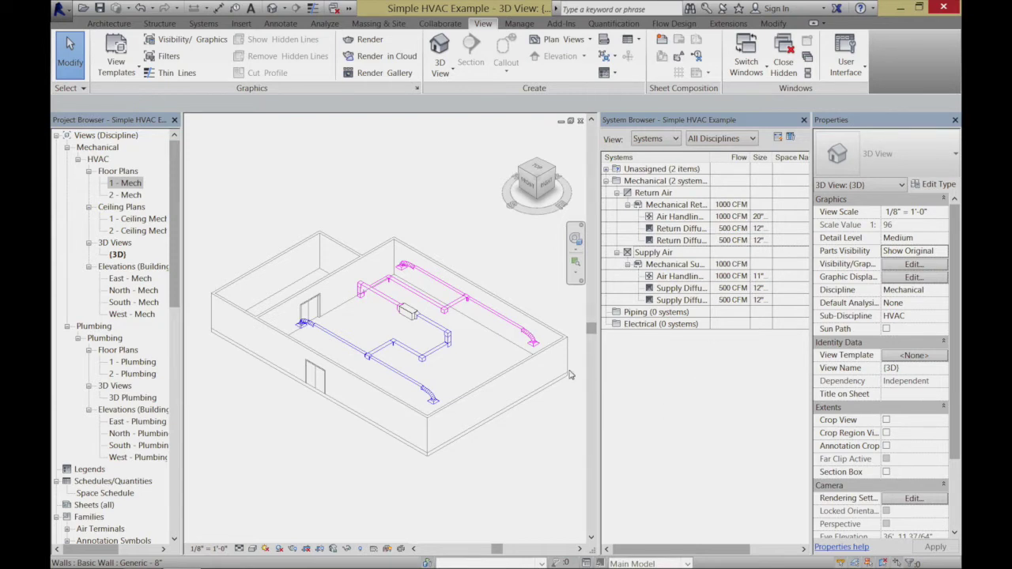
Select both return diffusers and the air handling unit in the 3D model to locate their entries in the System Browser.
click(536, 348)
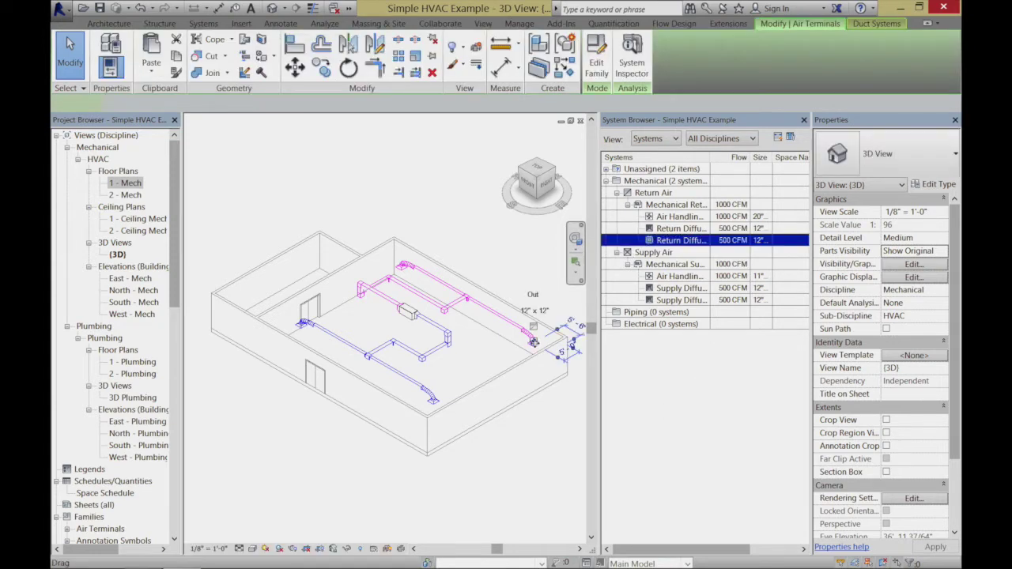
click(577, 265)
drag(288, 258, 558, 427)
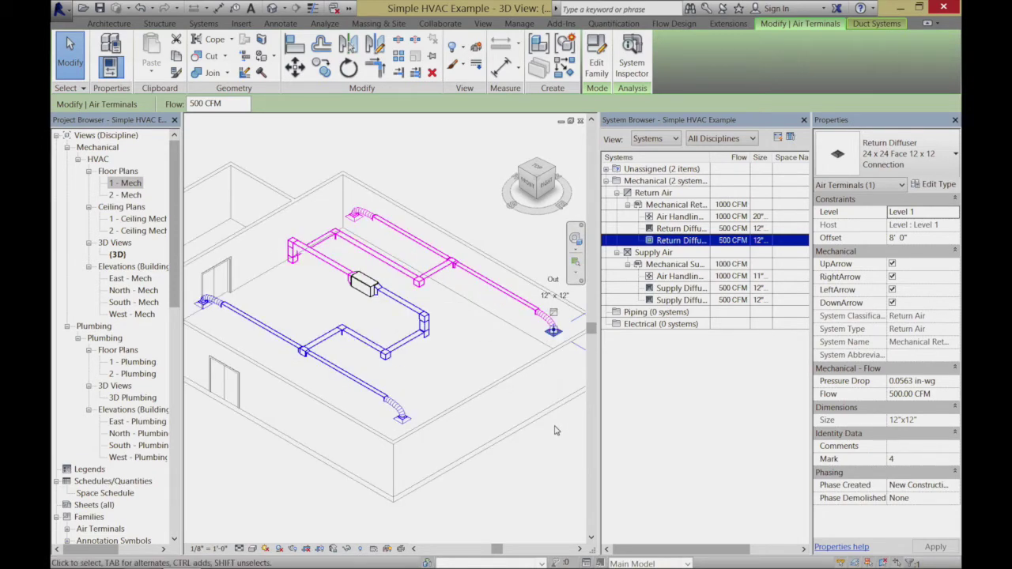
click(543, 390)
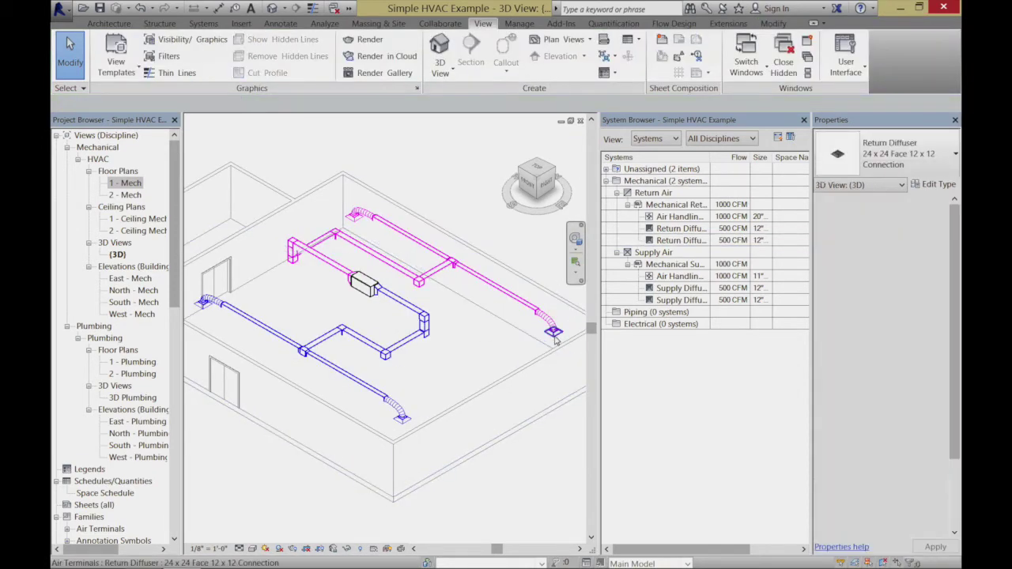
click(554, 336)
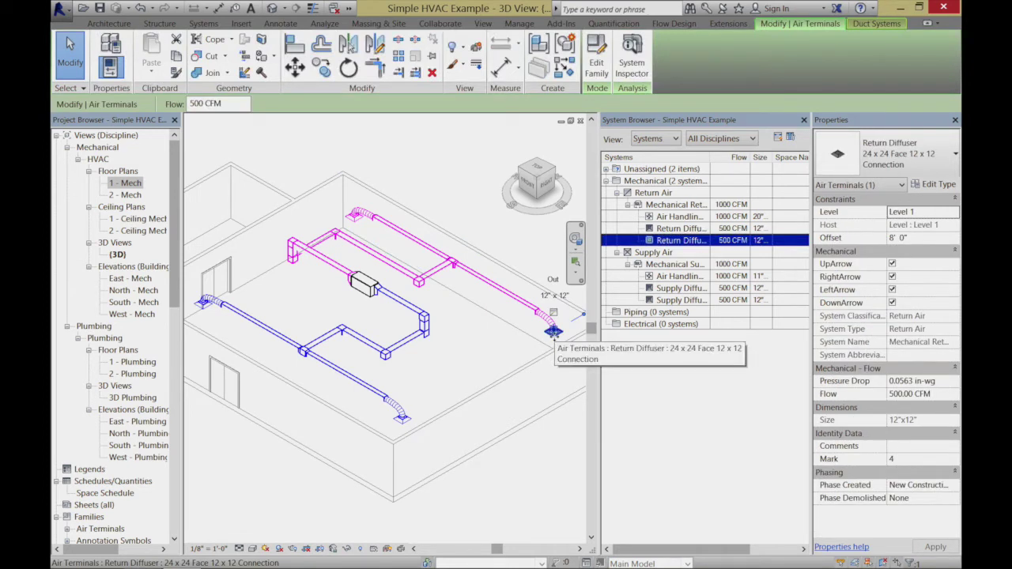
click(358, 225)
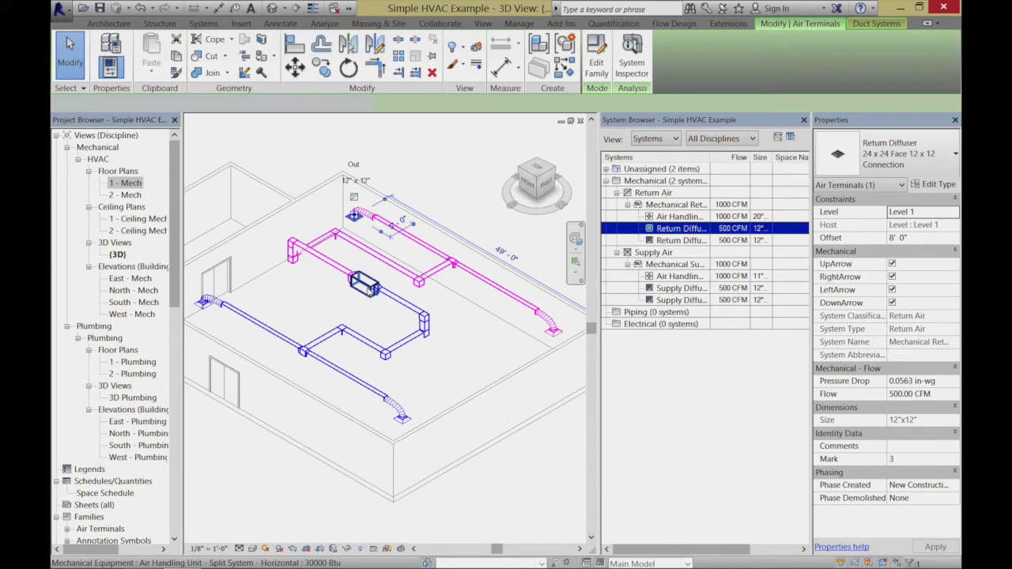
click(366, 285)
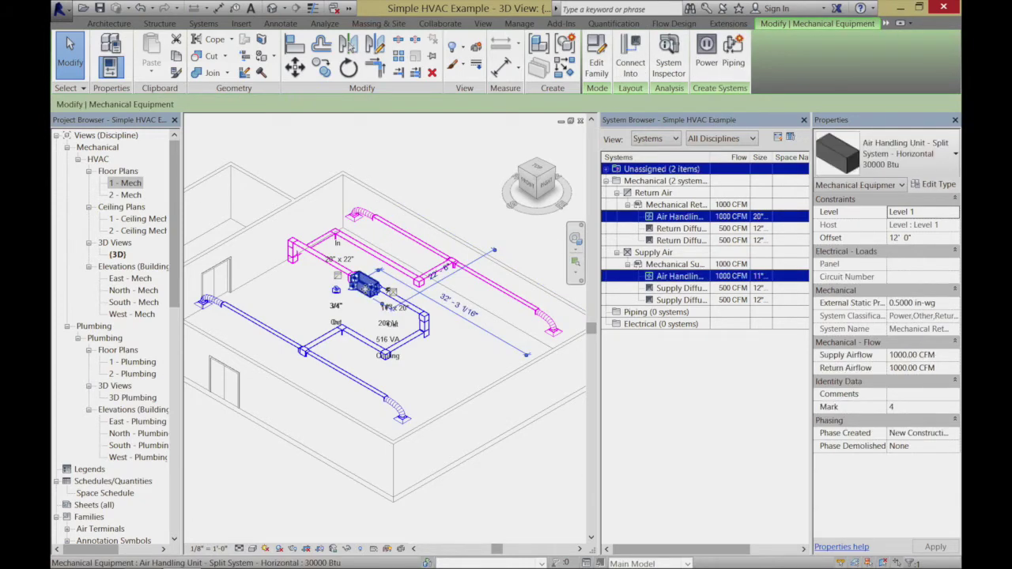
click(686, 395)
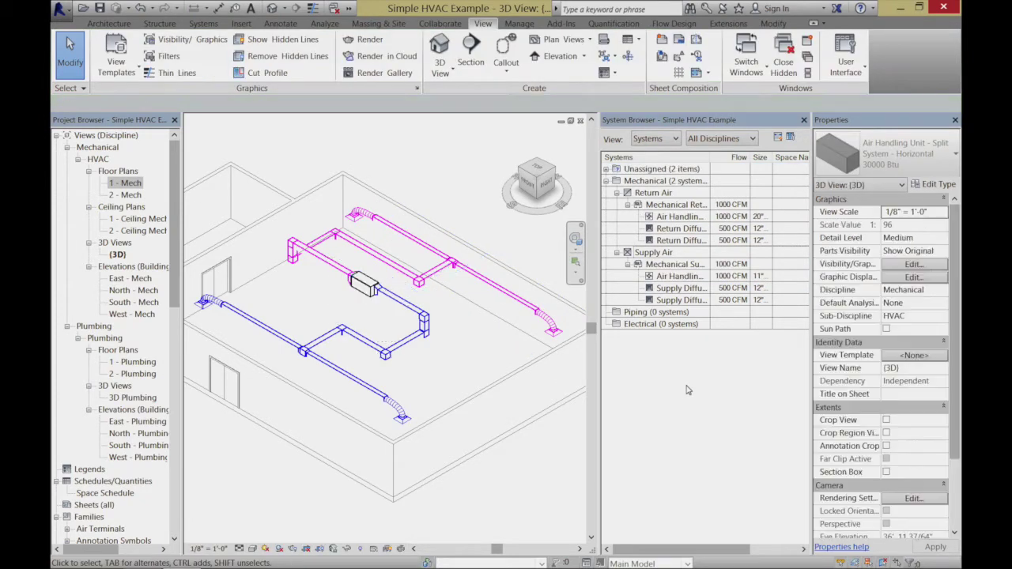
Check the flow entries of the second return diffuser and the second supply diffuser in the System Browser.
click(730, 241)
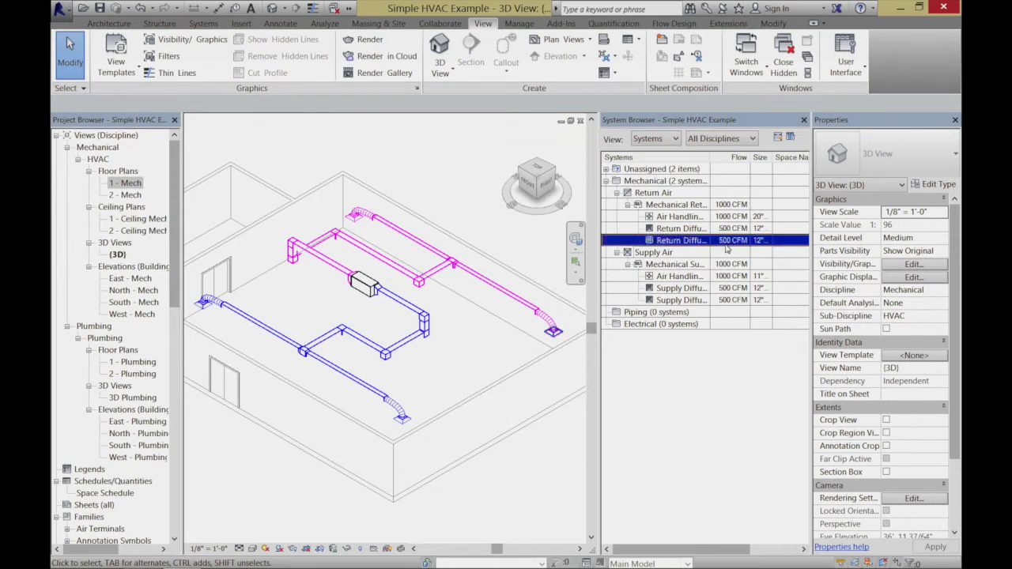
click(727, 301)
click(730, 346)
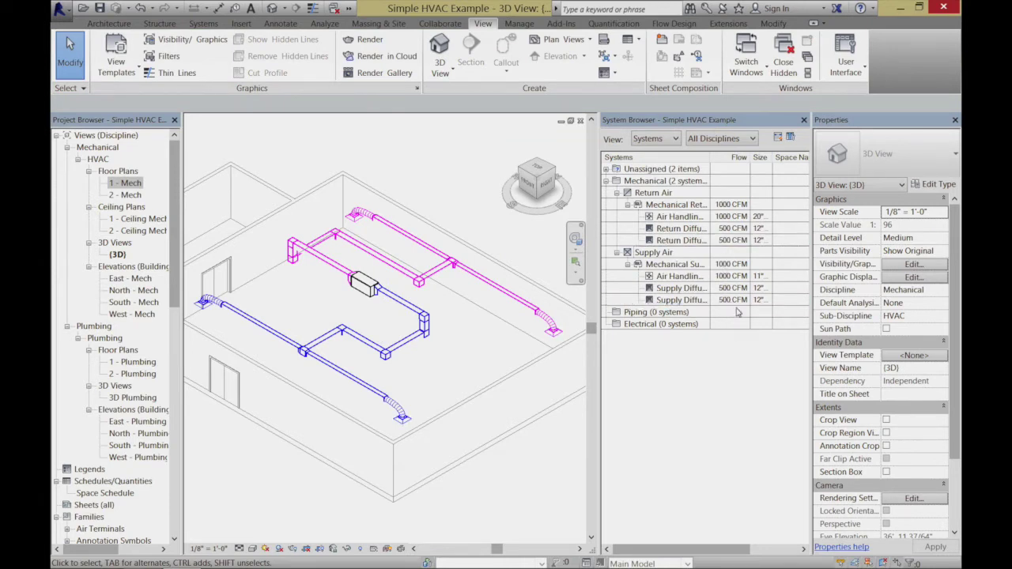
Set the flow of the first return diffuser in the Return Air system to 750 CFM and apply it.
click(730, 230)
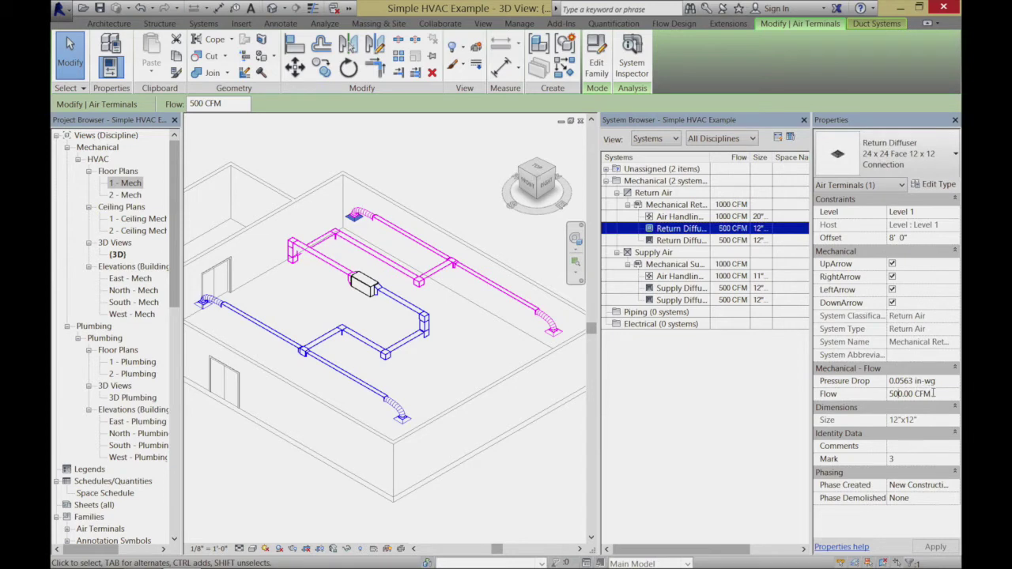
click(934, 393)
text(750)
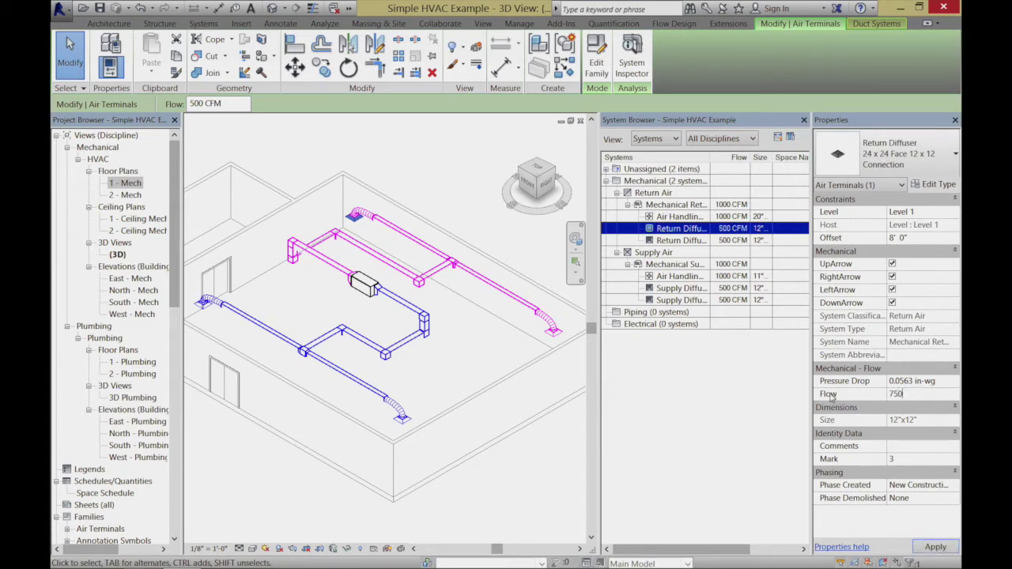
click(936, 547)
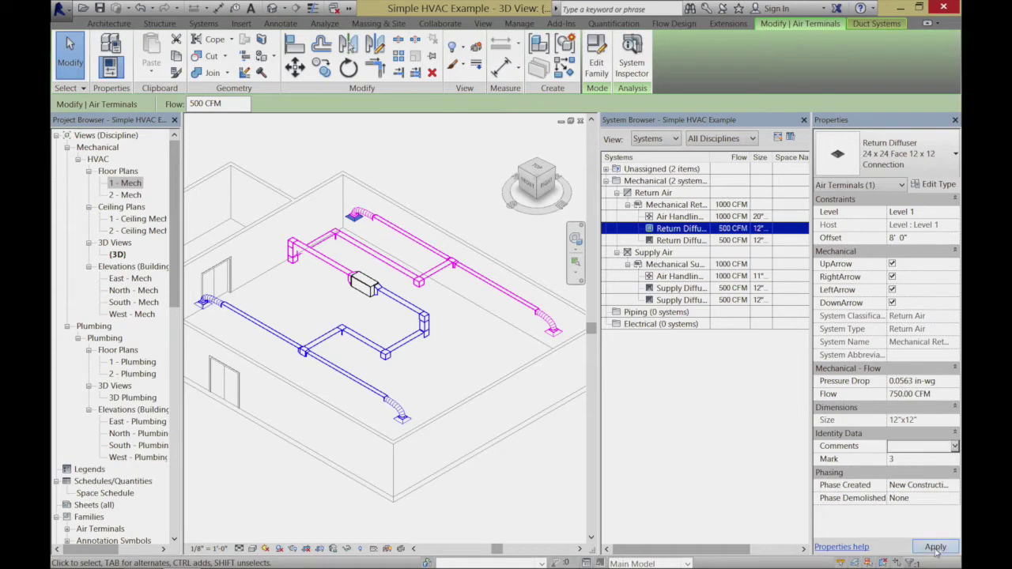
click(936, 547)
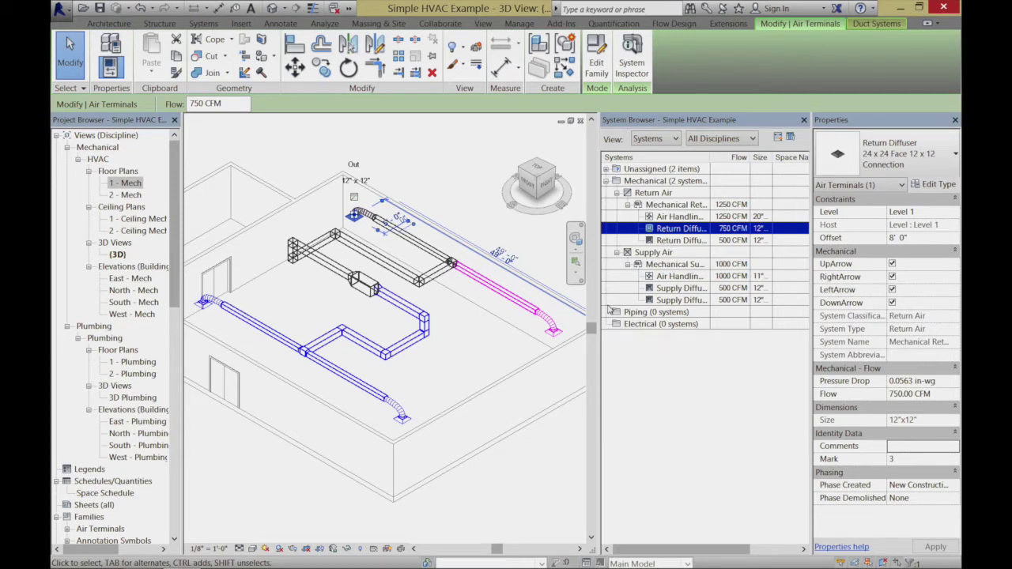
Show the 3D model from the top, framing the room that contains the supply and return ductwork.
click(541, 167)
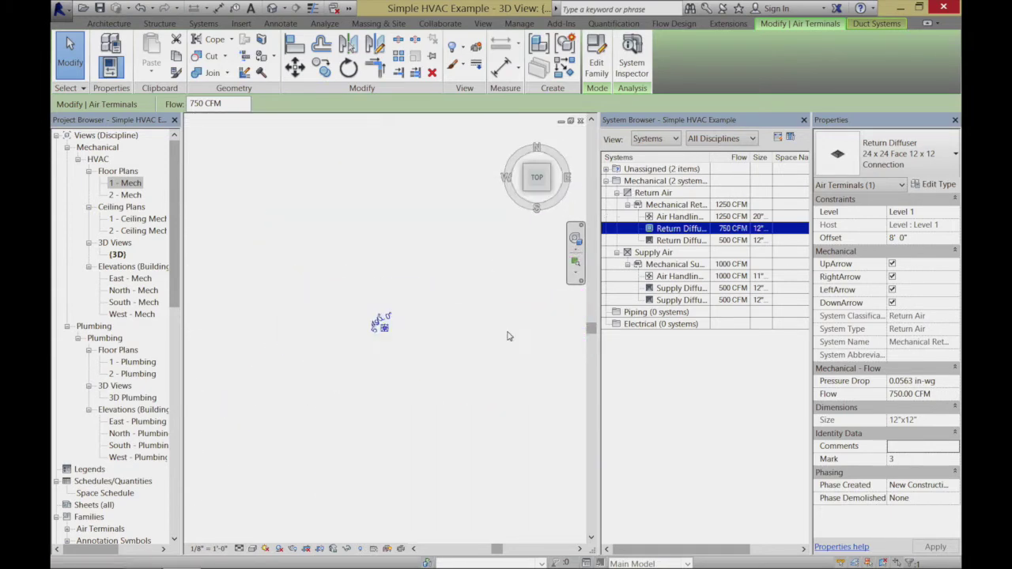
click(576, 261)
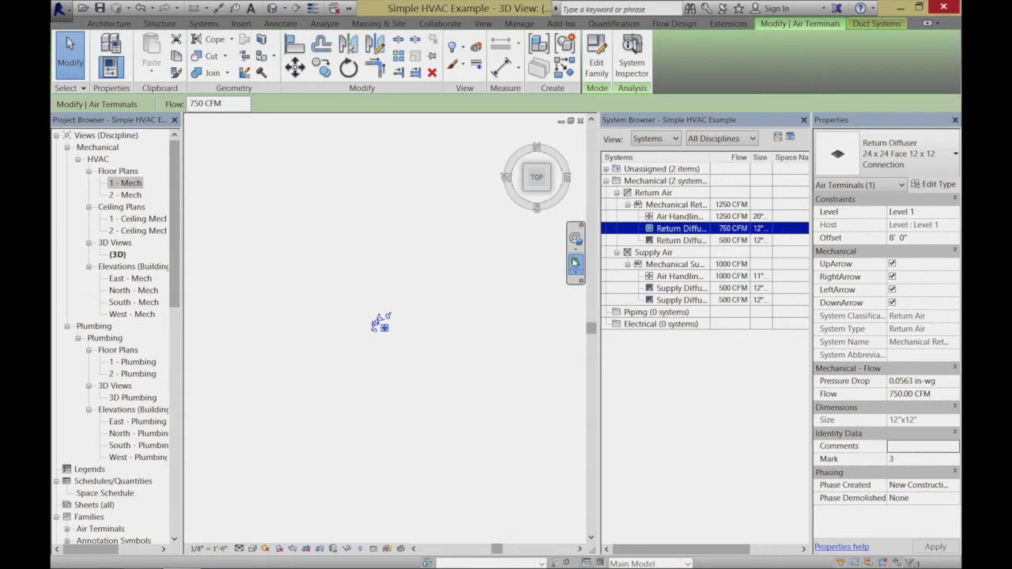
drag(370, 314, 407, 347)
click(576, 261)
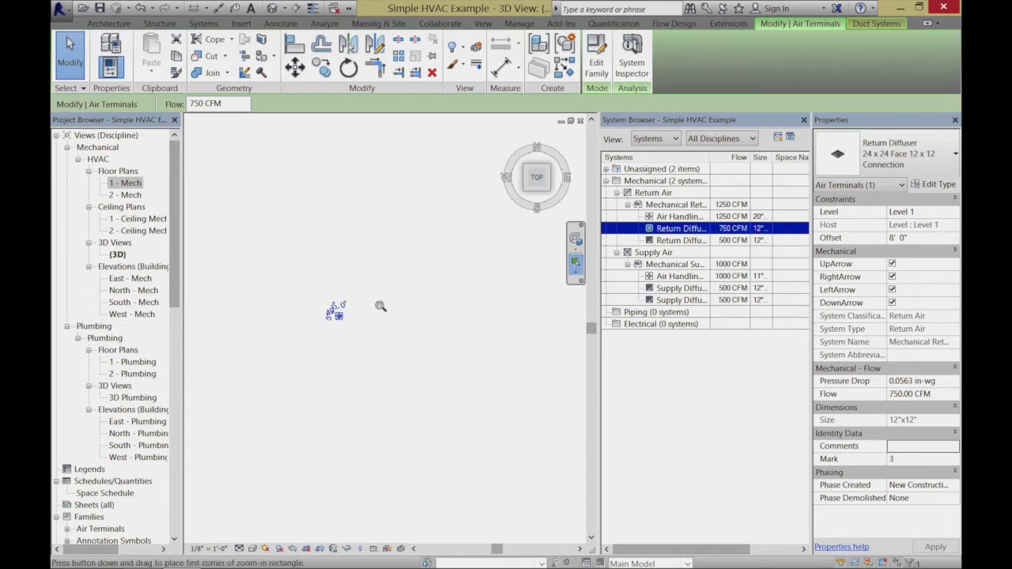
drag(326, 299, 355, 342)
click(355, 350)
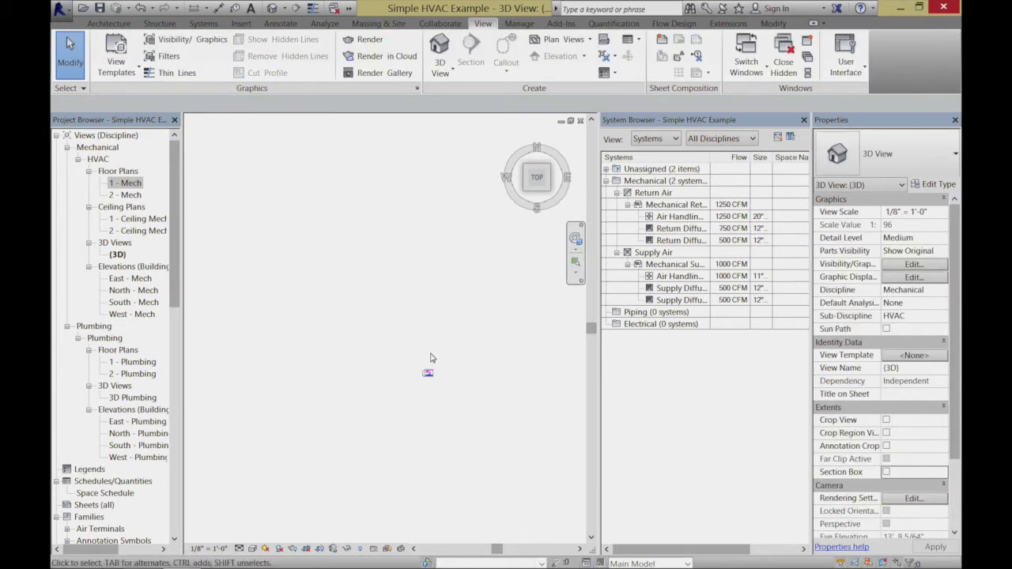
click(577, 262)
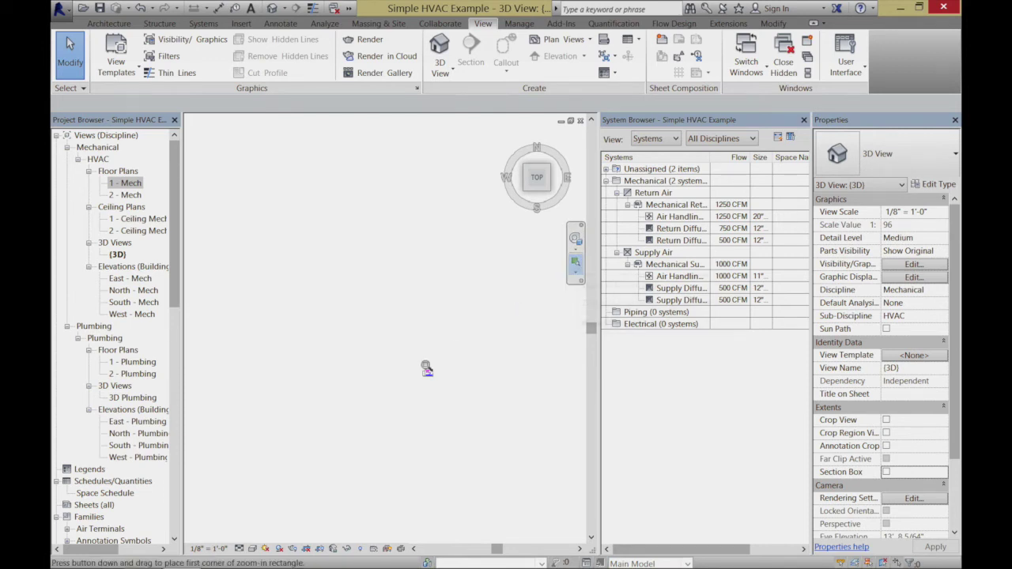
drag(427, 371, 442, 390)
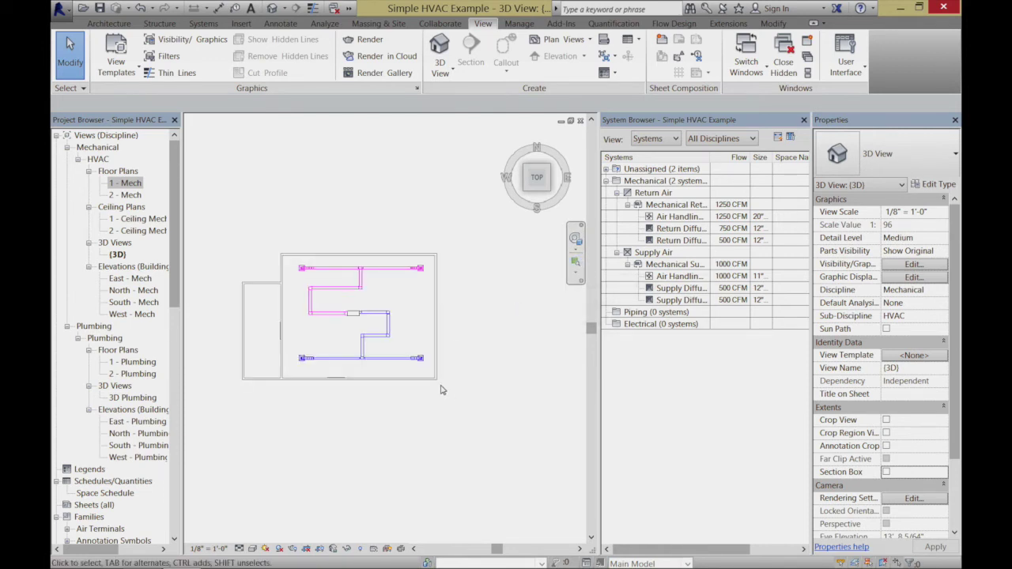
click(577, 261)
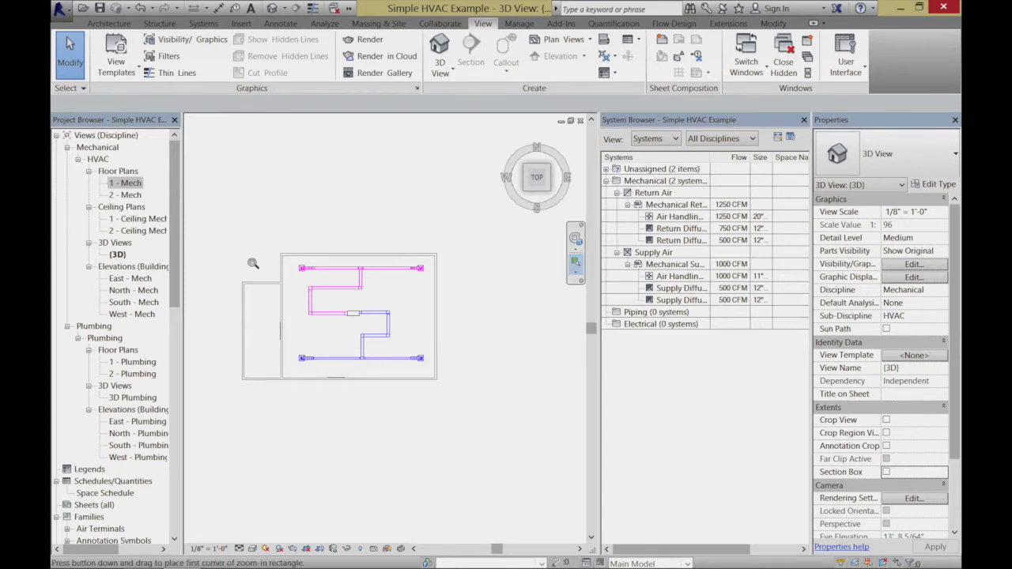
drag(281, 249, 457, 397)
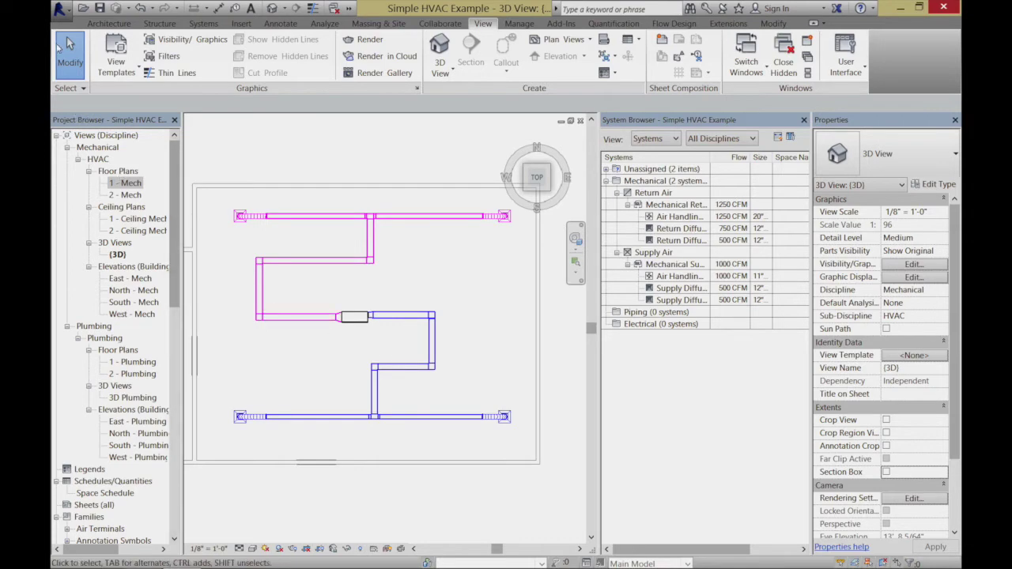
Delete the return air ducts between the diffuser run's tee and the air handling unit's duct, including the loose elbow near the tee.
click(287, 263)
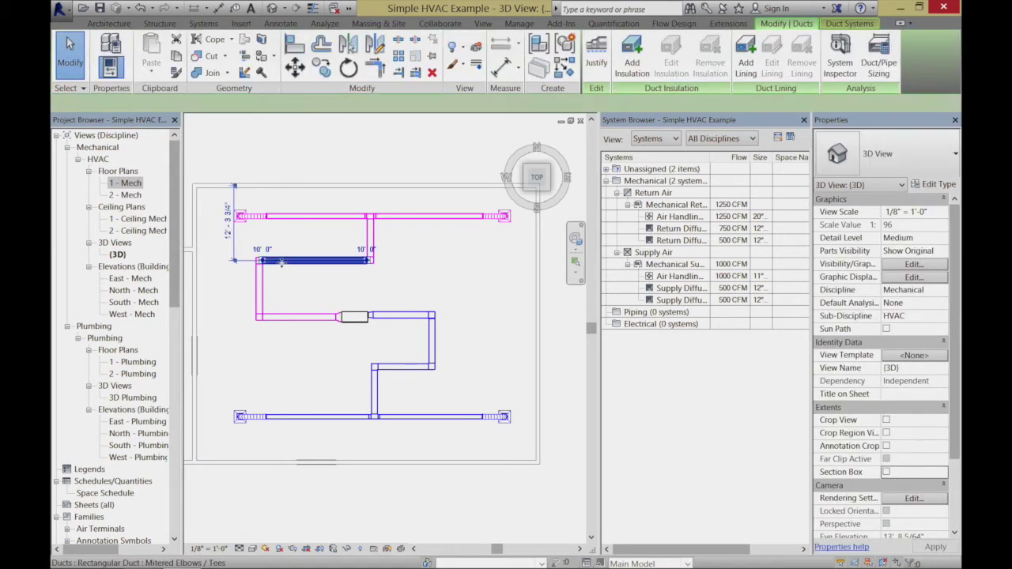
key(Delete)
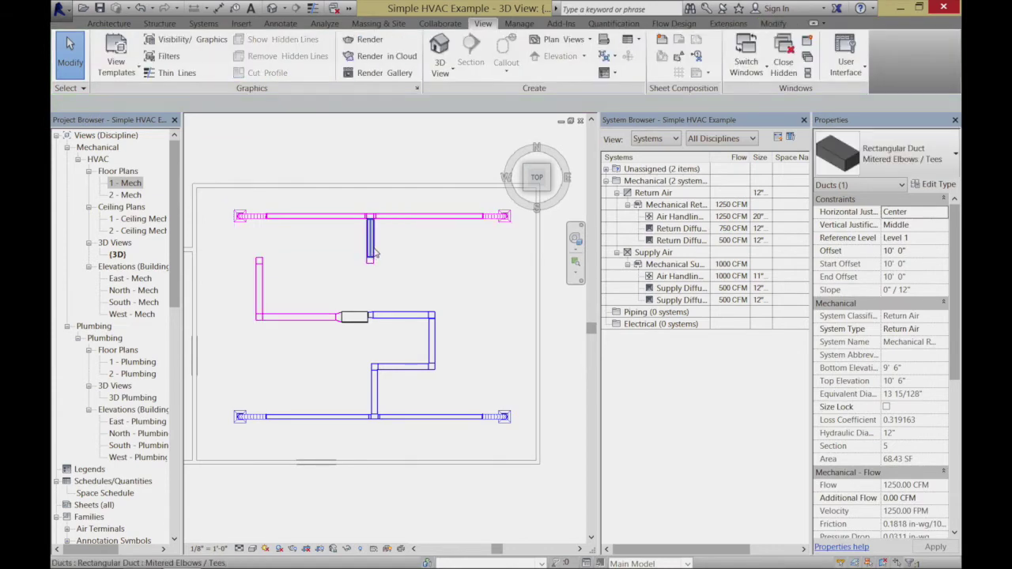
click(369, 249)
key(Delete)
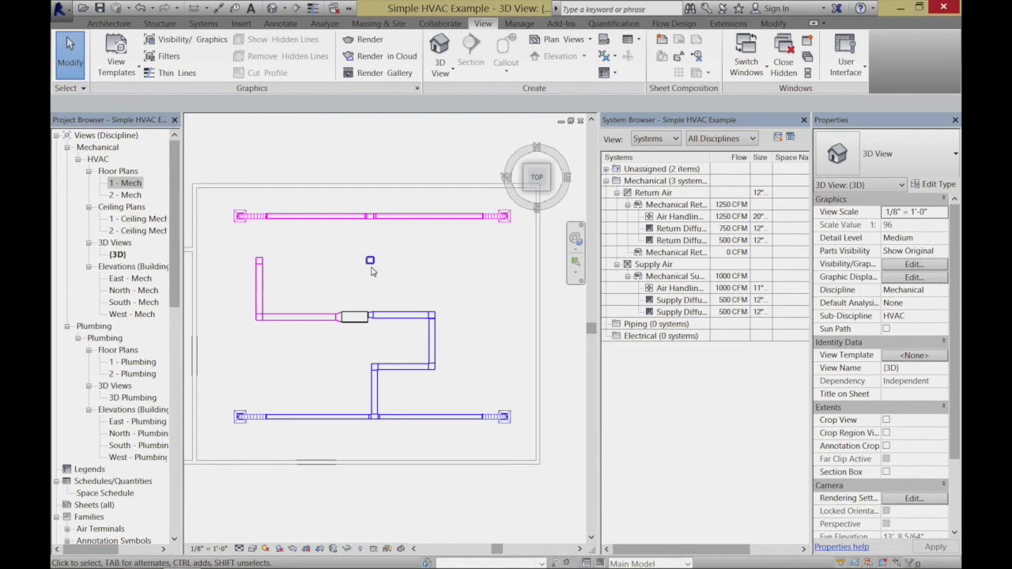
click(375, 271)
key(Delete)
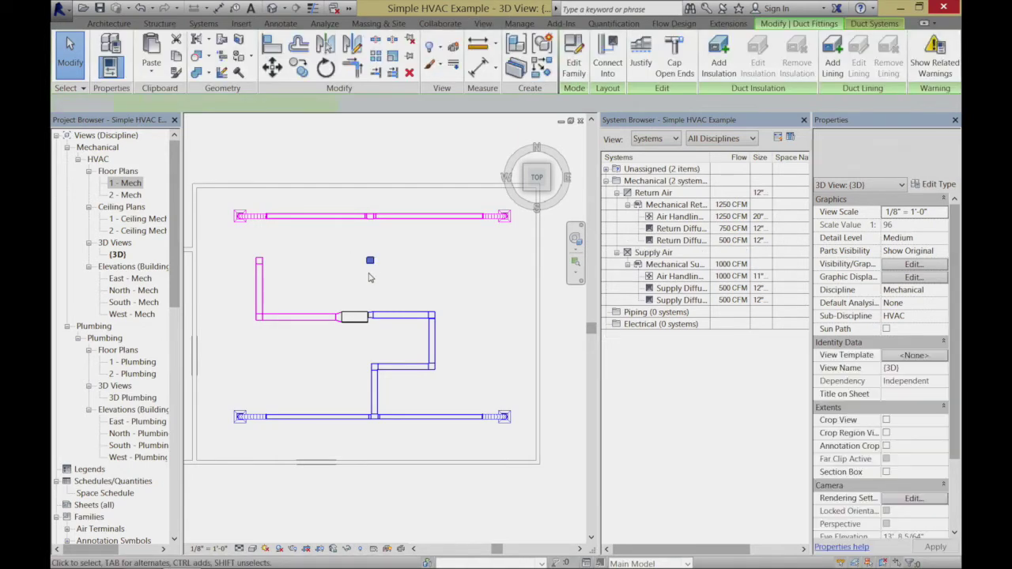
click(263, 299)
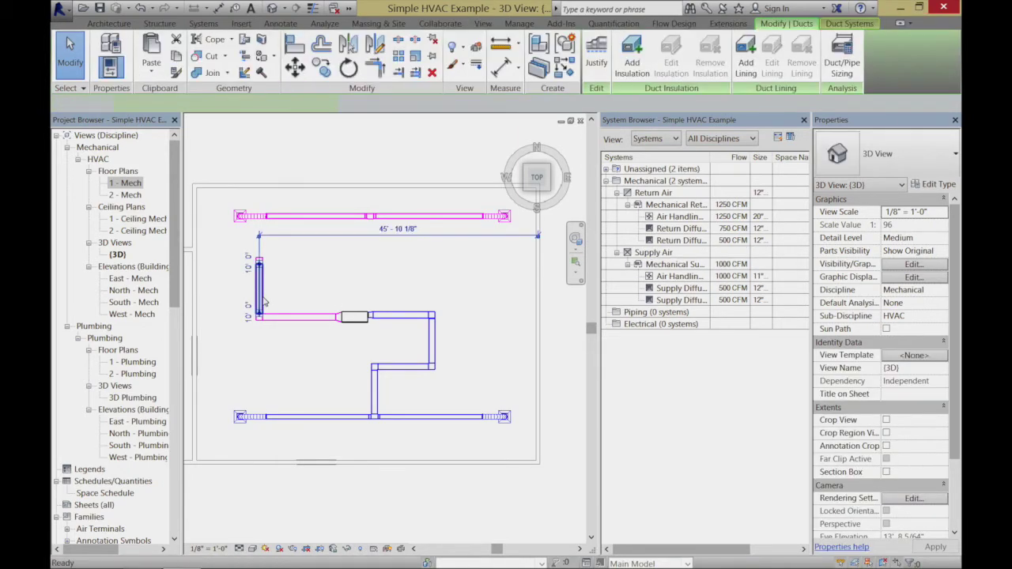
key(Delete)
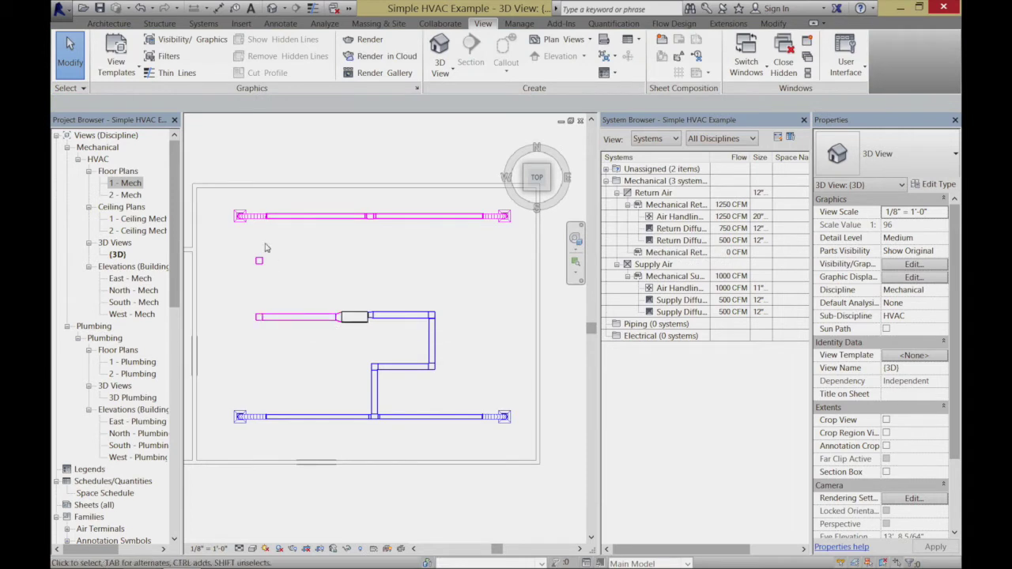
Delete all remaining ducts, duct fittings and flex ducts in the room, filtering Air Terminals and Mechanical Equipment out of the selection.
drag(219, 197, 518, 441)
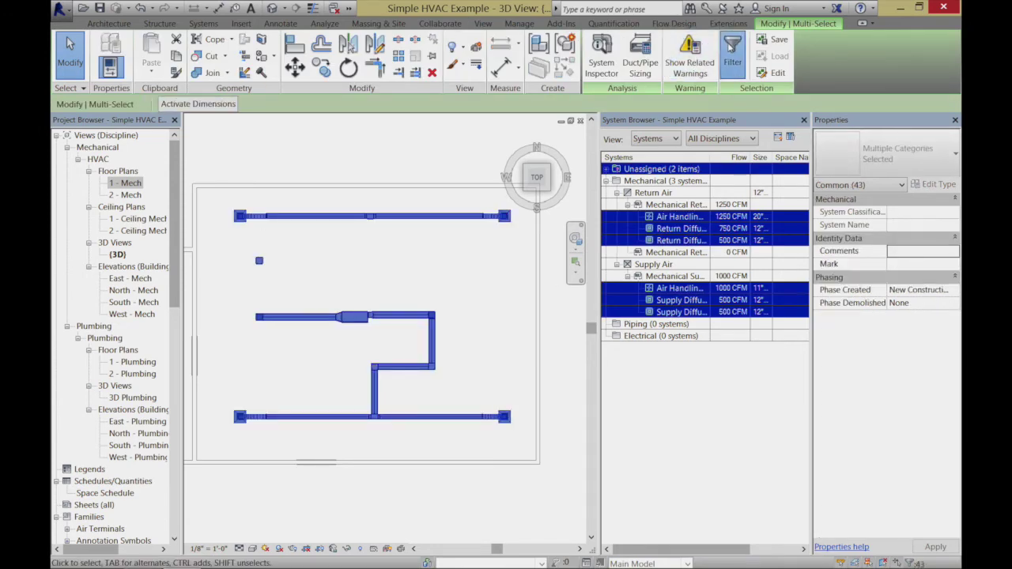
click(732, 49)
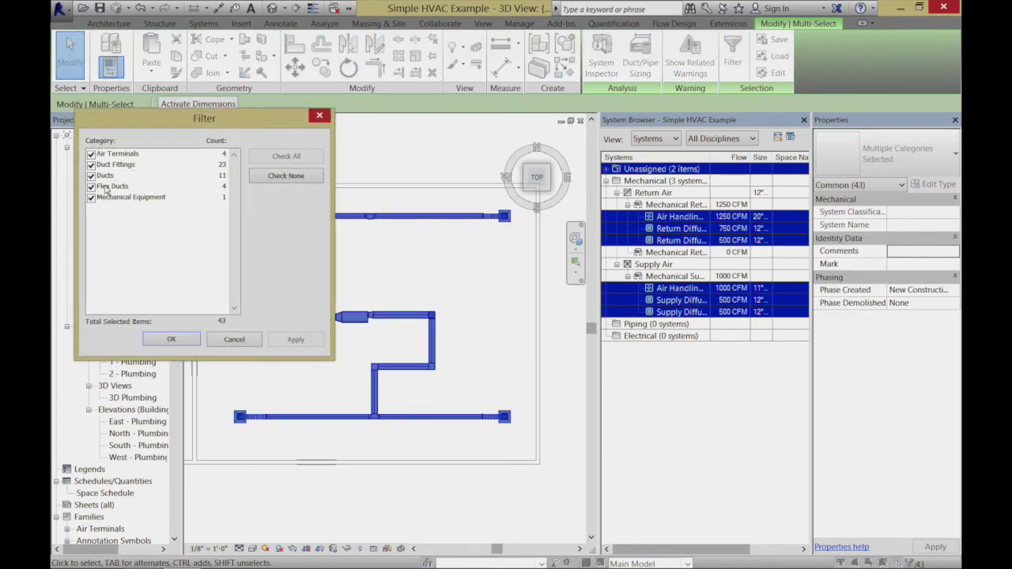
click(91, 154)
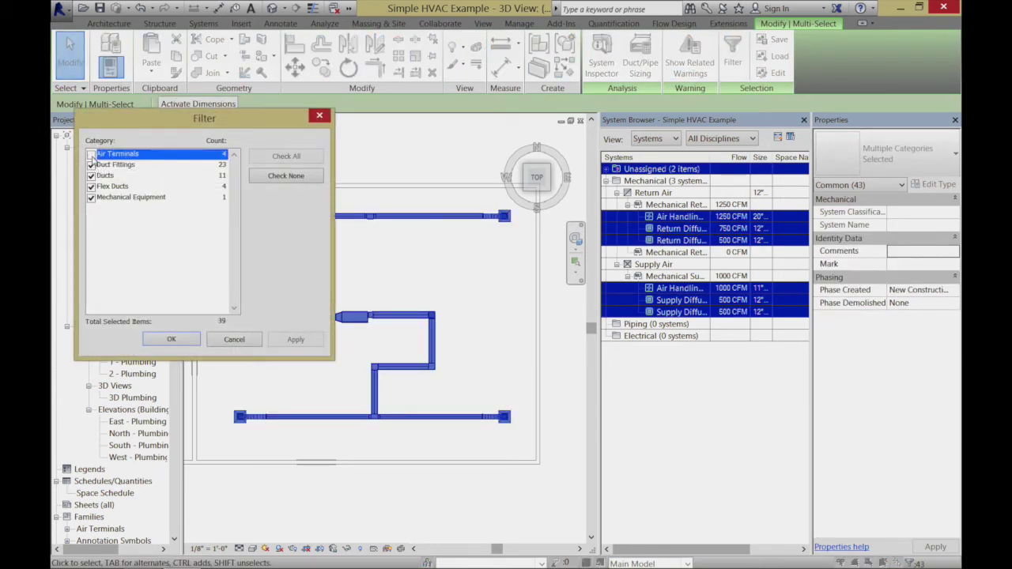
click(91, 198)
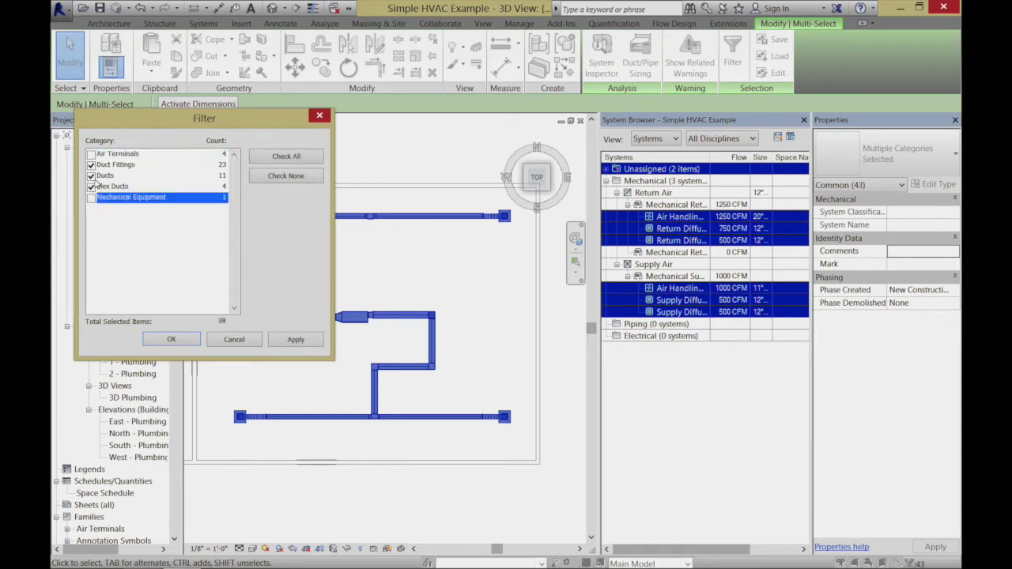
click(174, 339)
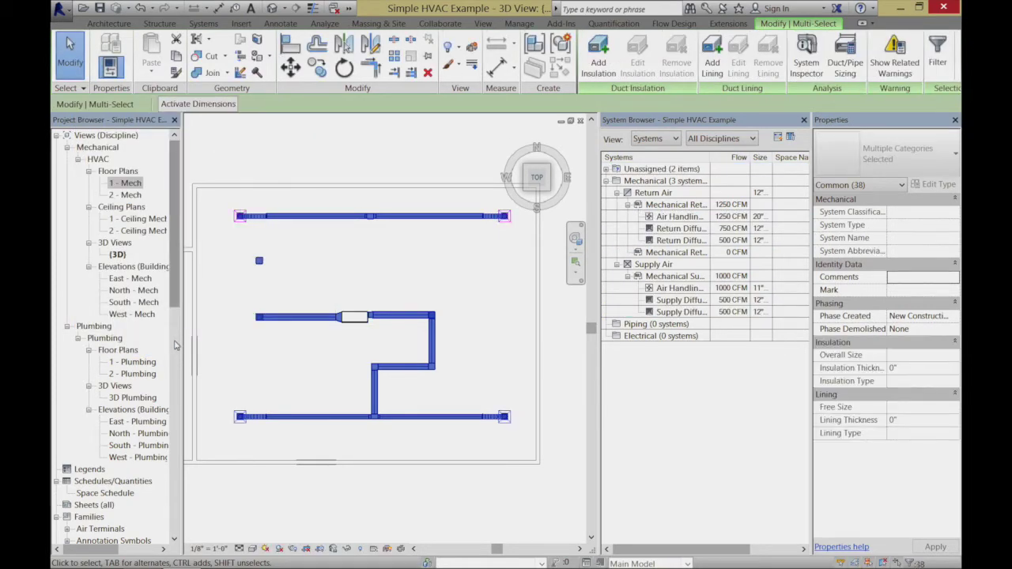
key(Delete)
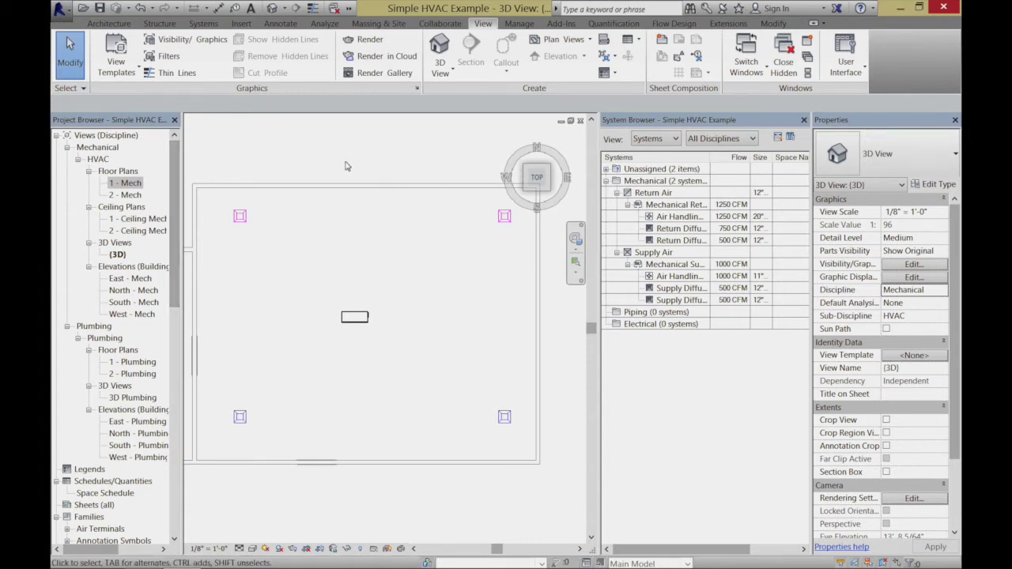
Copy the upper-left return diffuser horizontally to a point between the two existing return diffusers, above the air handling unit.
click(242, 225)
click(322, 73)
click(240, 217)
click(360, 216)
click(304, 279)
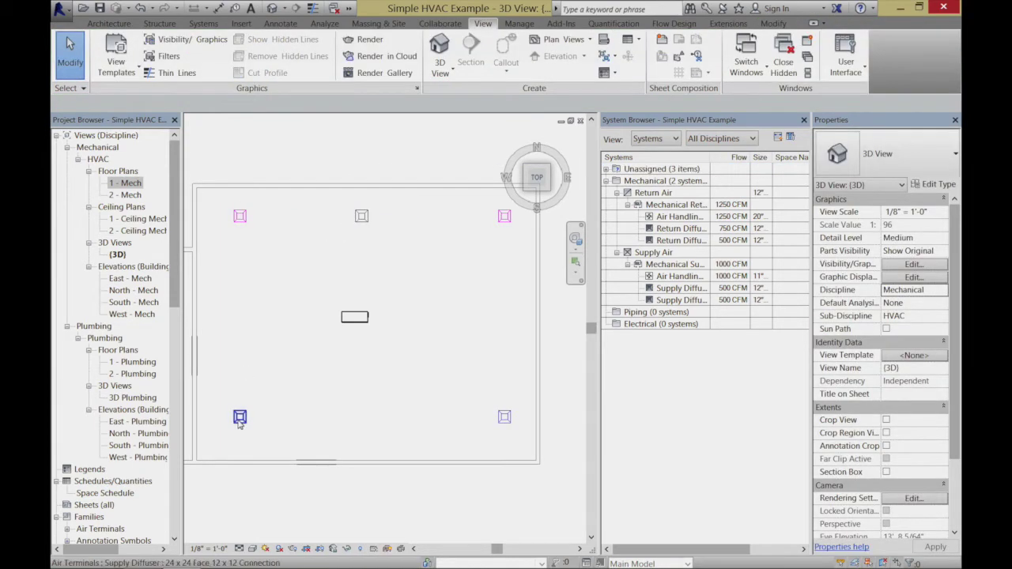
Copy the lower-left supply diffuser horizontally to between the existing supply diffusers, 29' - 0" from the right wall and in line with the middle return diffuser.
click(239, 419)
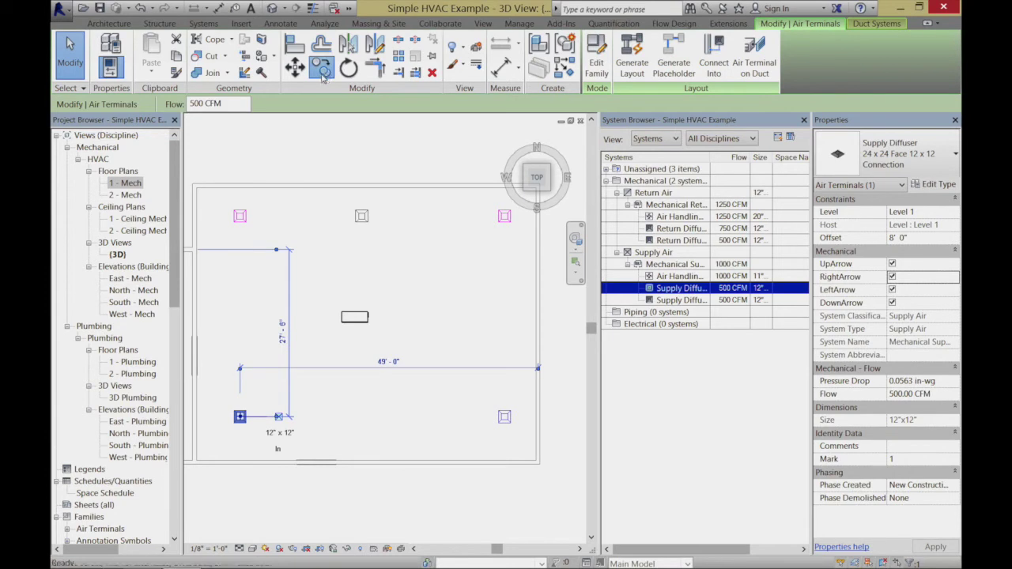
click(322, 70)
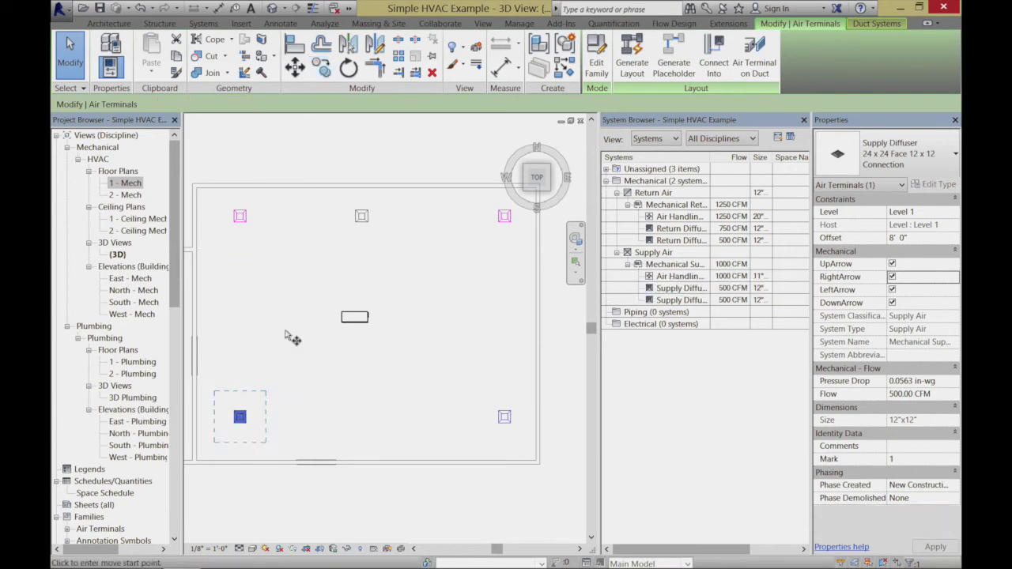
click(240, 417)
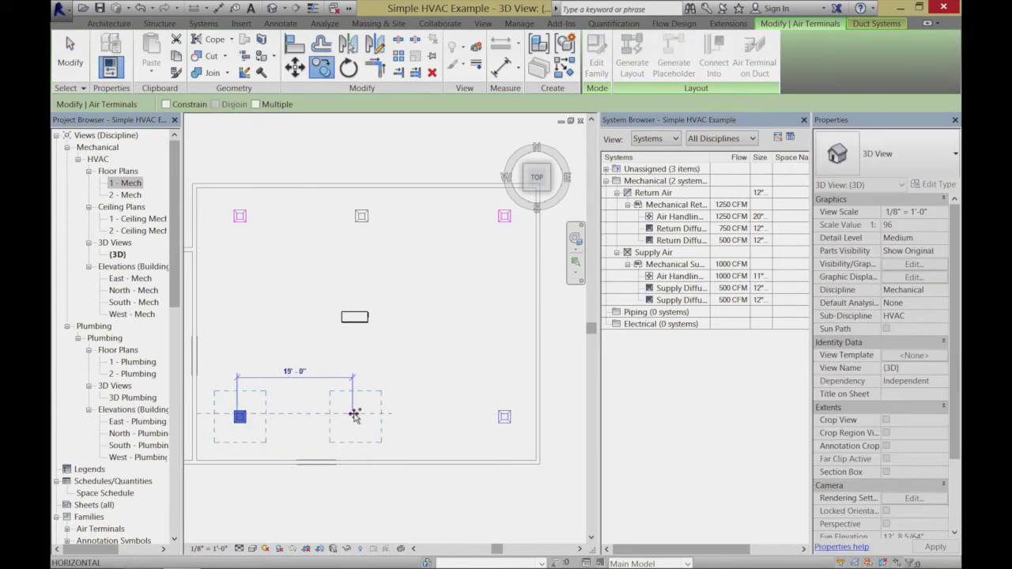
click(361, 415)
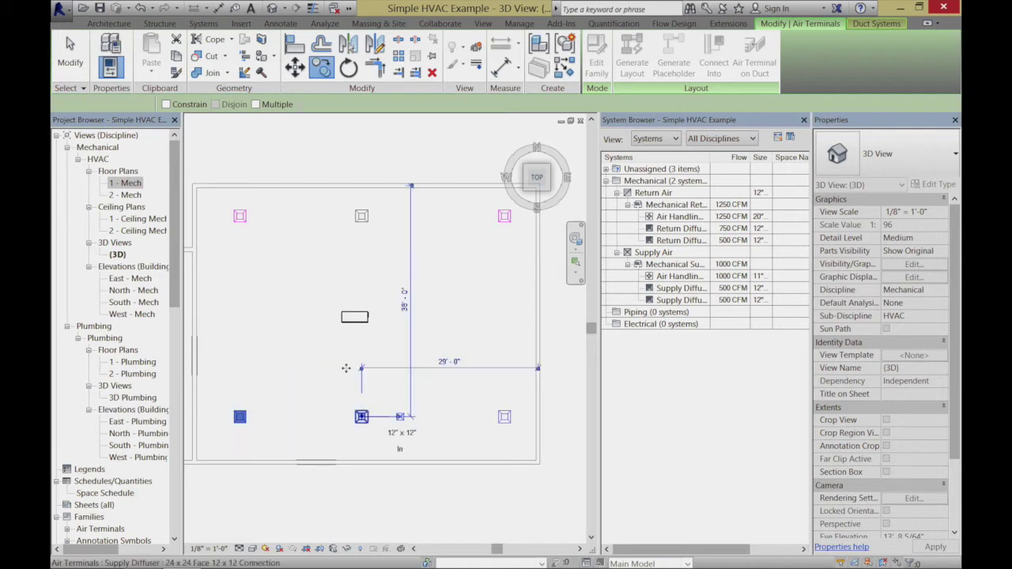
click(372, 298)
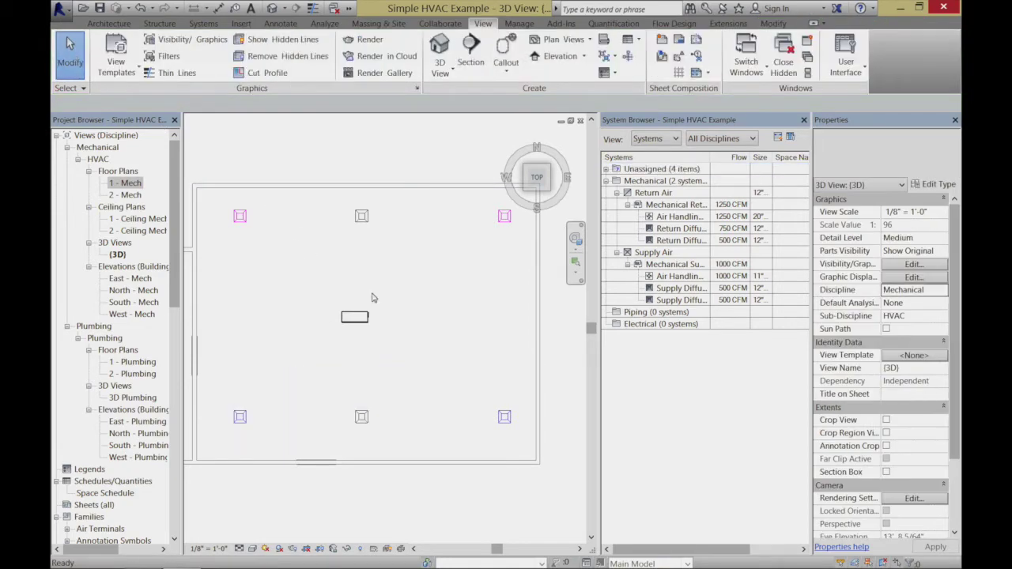
Check the flow and system assignment of the copied middle return diffuser and the copied middle supply diffuser.
click(361, 216)
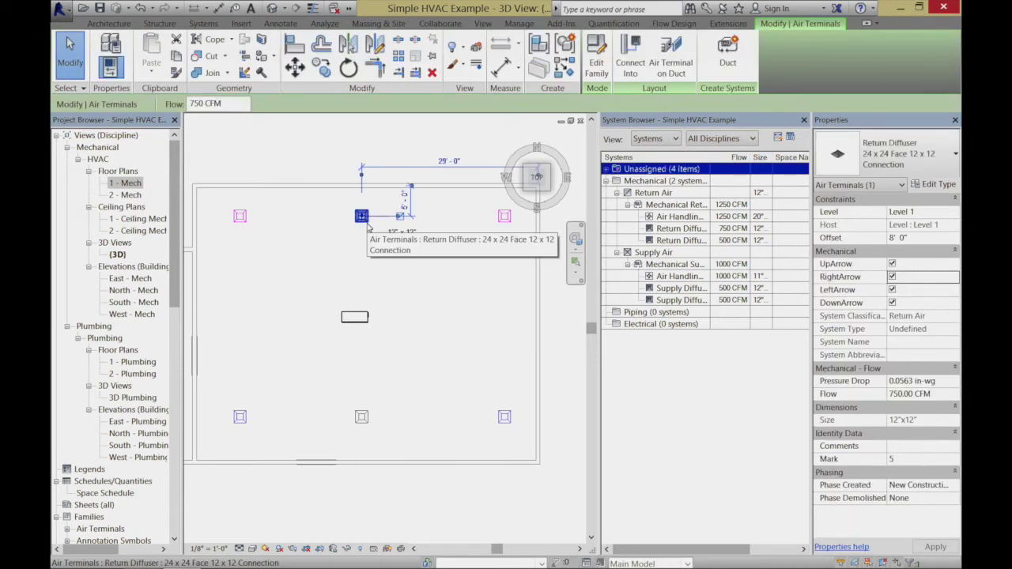
click(405, 348)
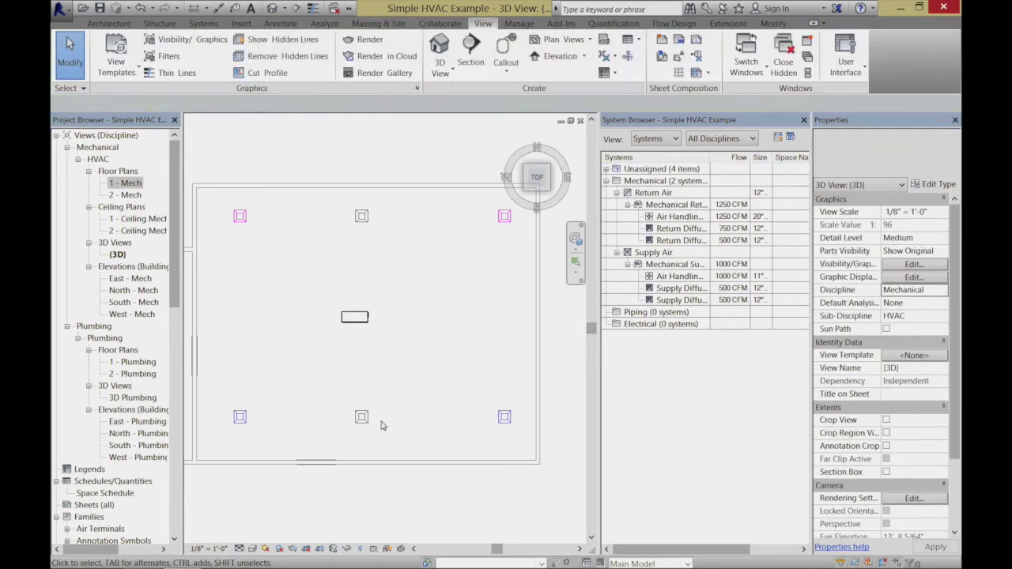
click(367, 425)
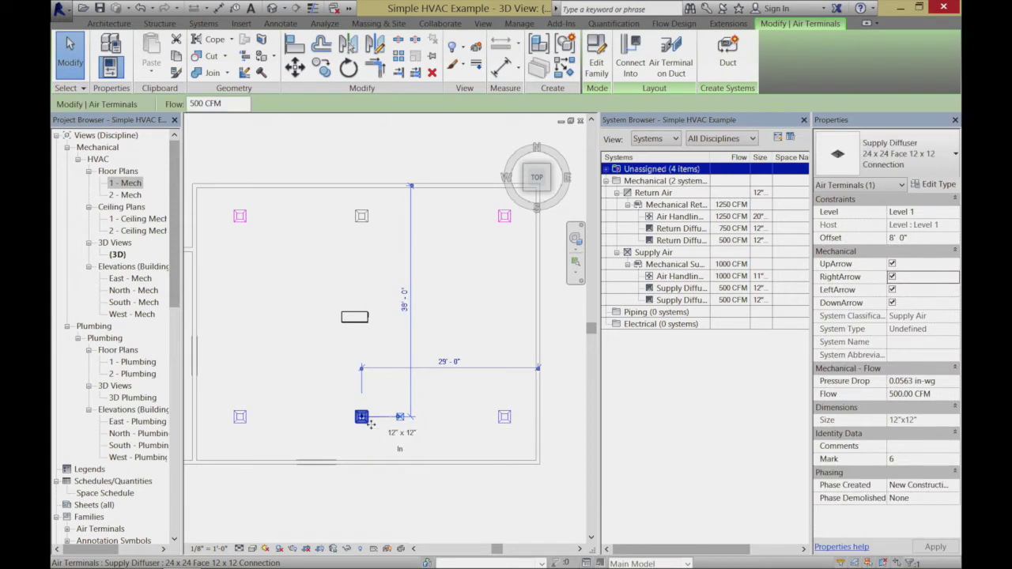
click(436, 339)
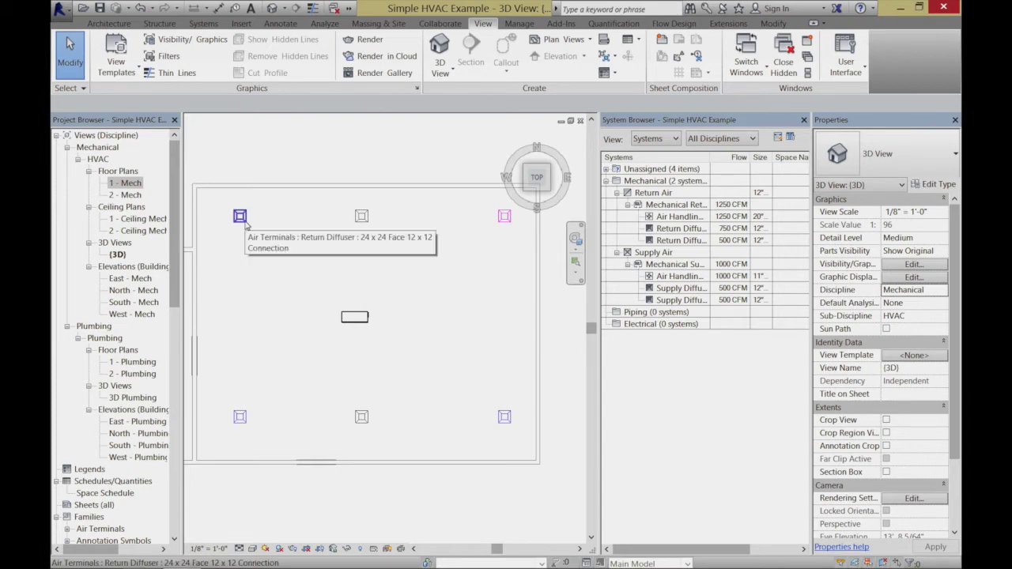
Edit the Mechanical Return Air 1 duct system, add the middle return diffuser to it and finish editing.
click(242, 220)
click(244, 256)
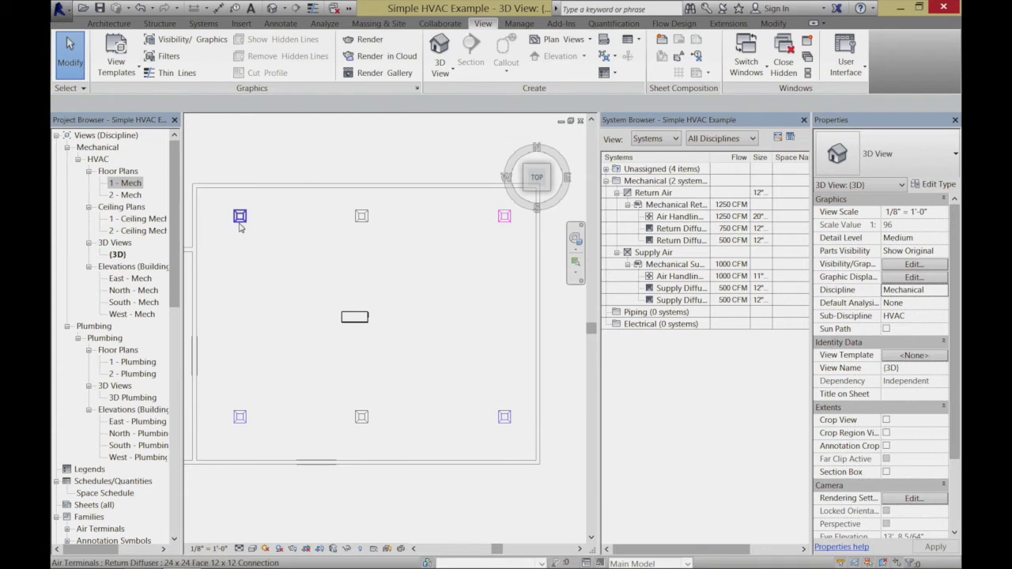
key(Tab)
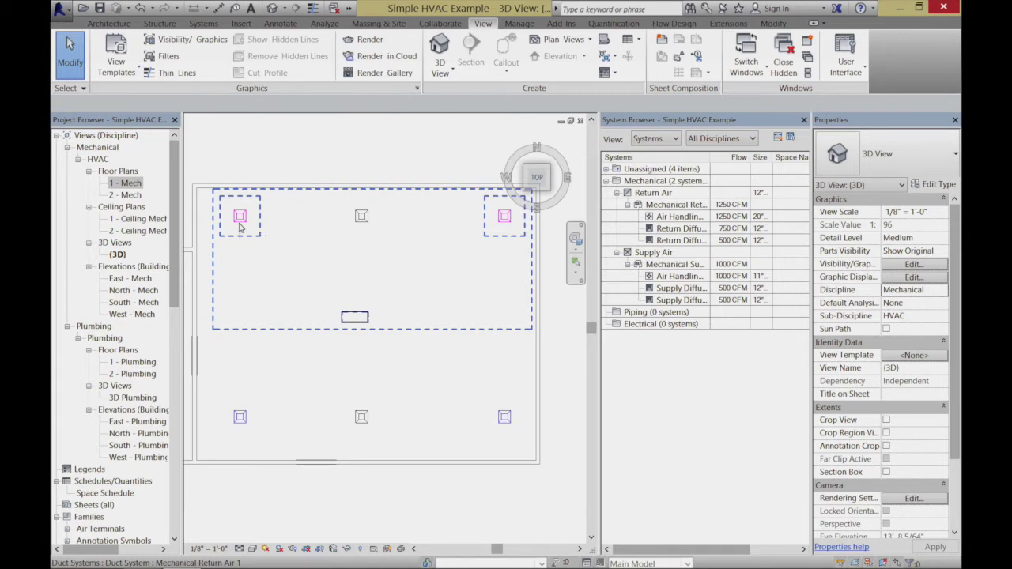
click(241, 227)
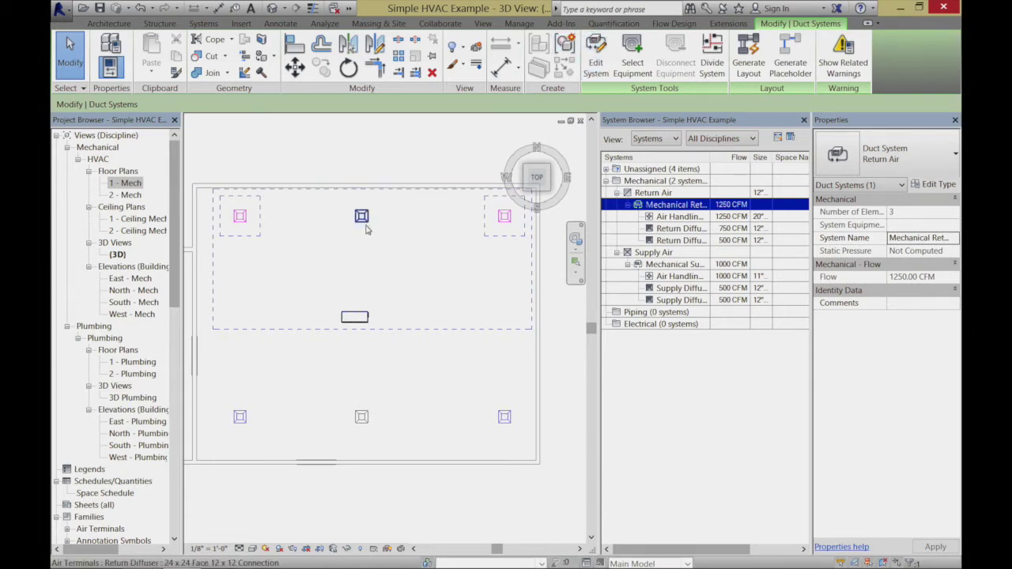
click(596, 50)
click(152, 61)
click(363, 225)
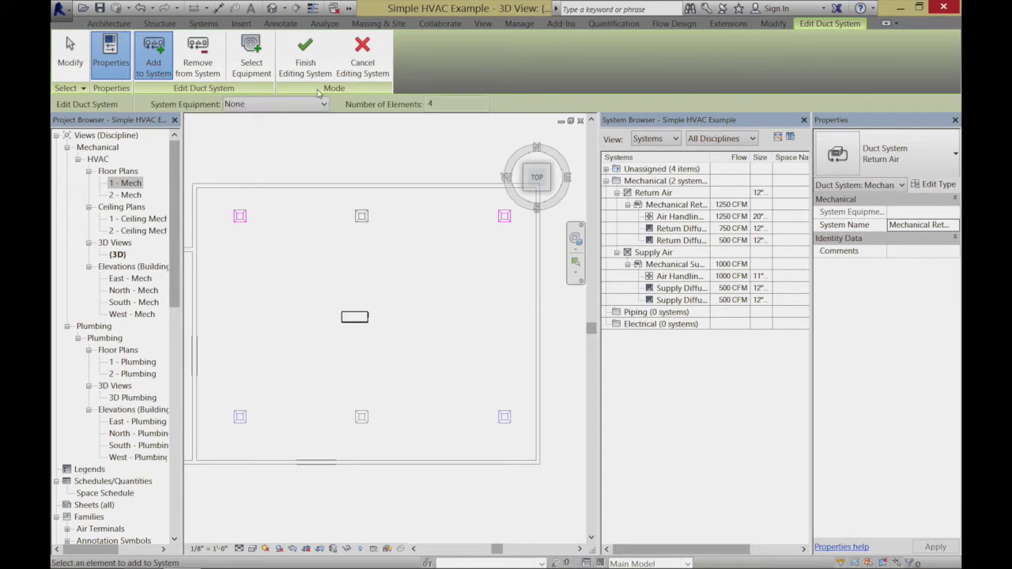
click(305, 59)
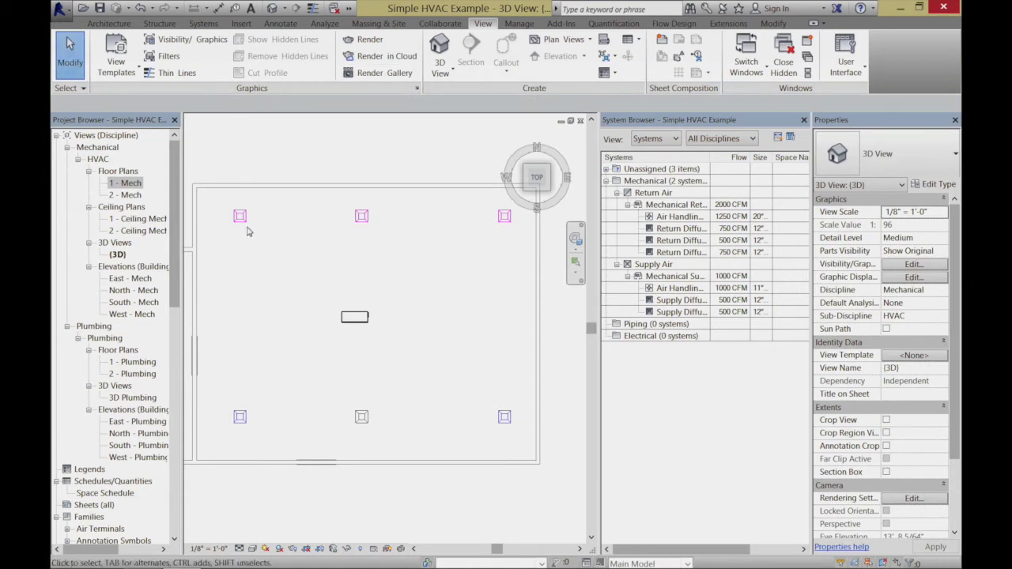
Edit the Mechanical Supply Air 1 duct system and add the middle supply diffuser to it.
key(Tab)
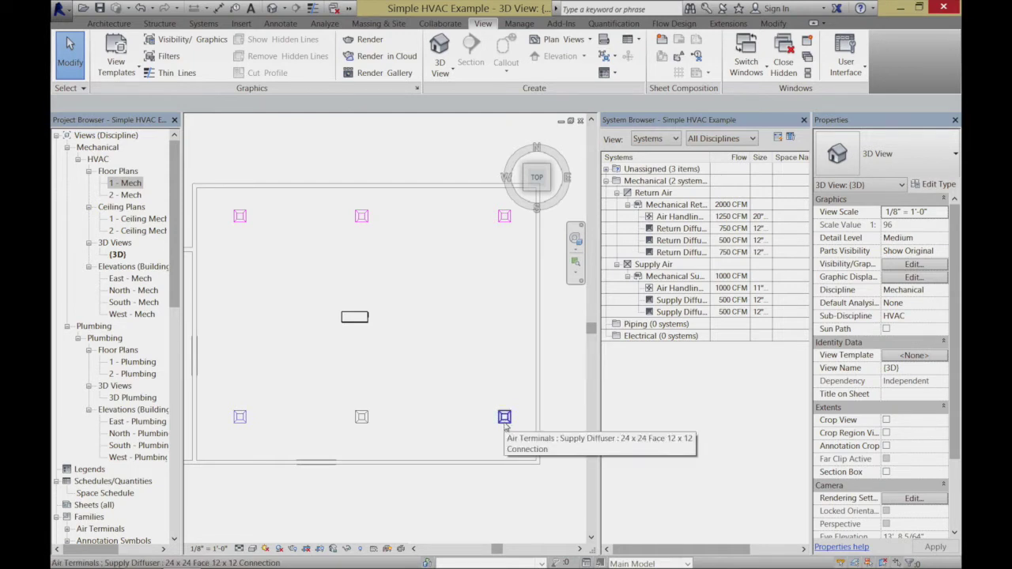
key(Tab)
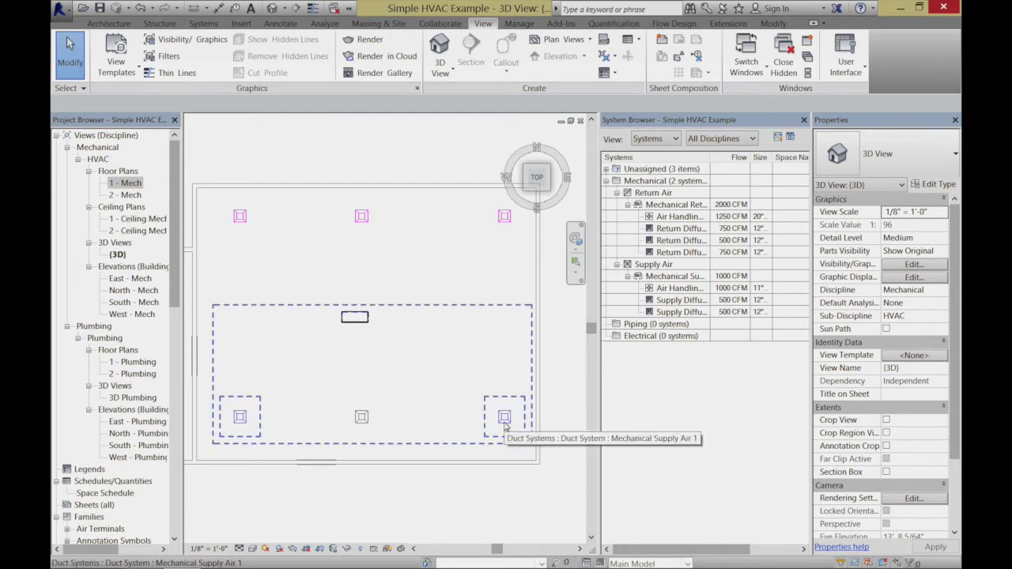
click(505, 427)
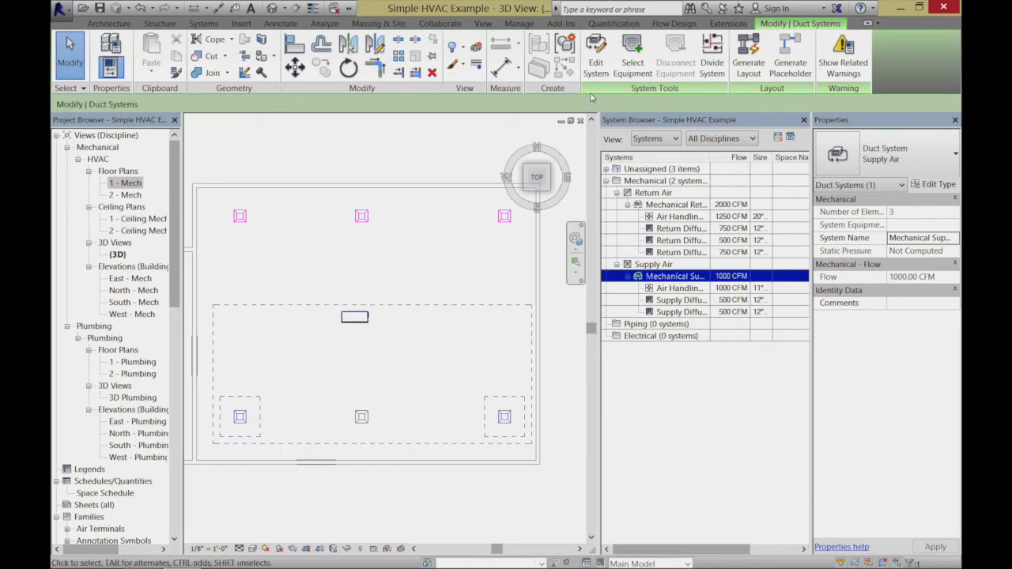
click(596, 57)
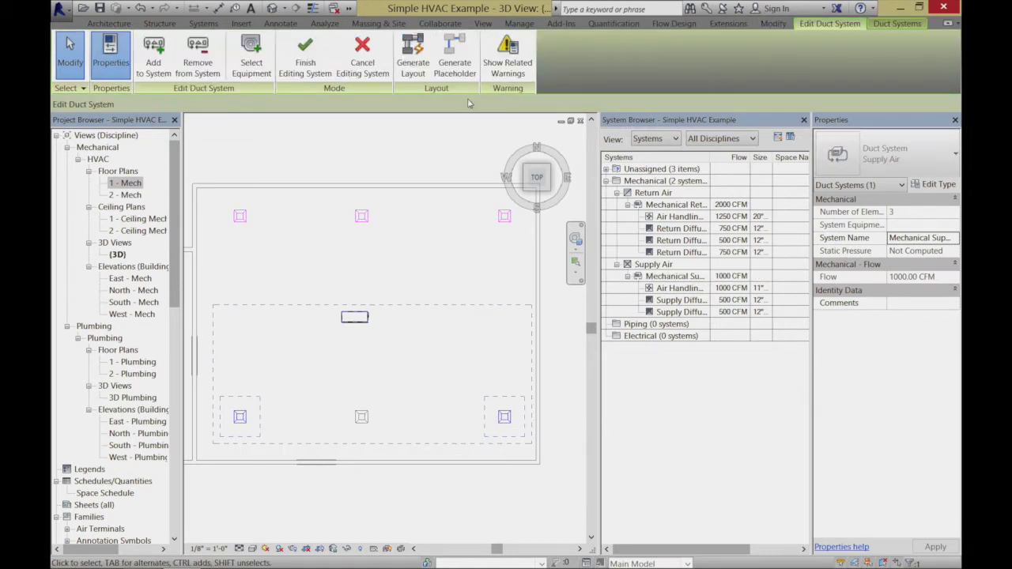
click(153, 57)
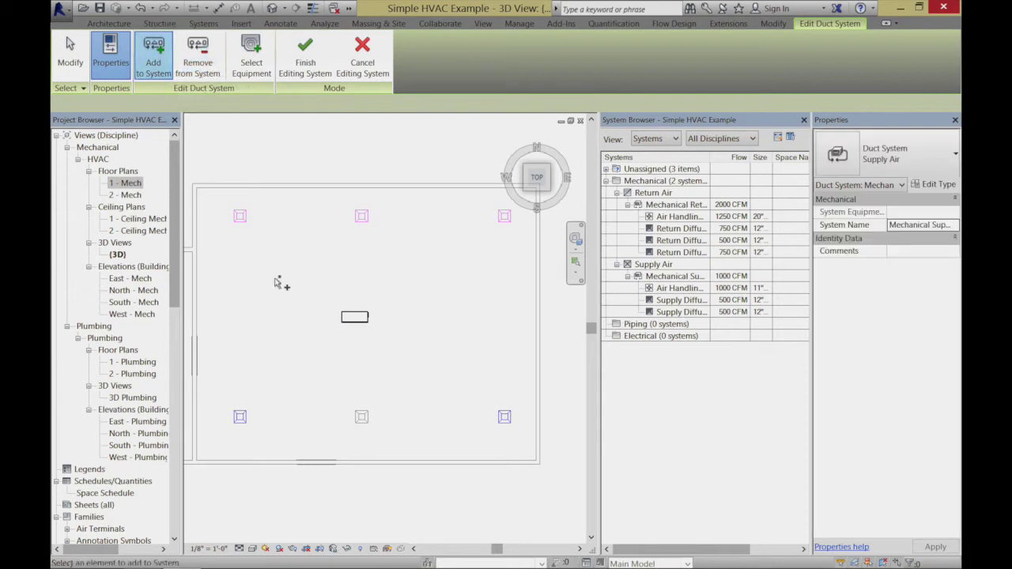
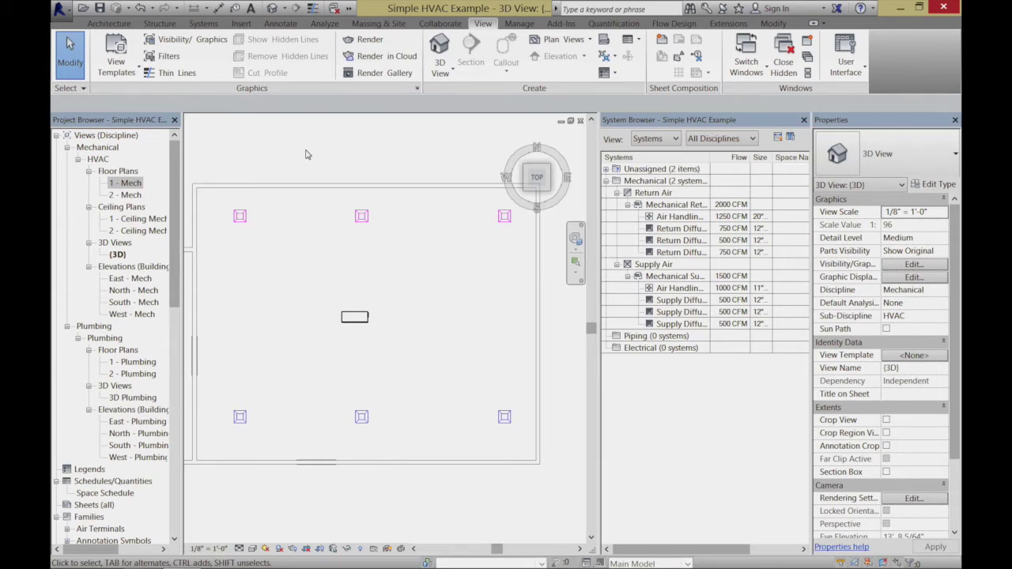
key(ctrl+Left)
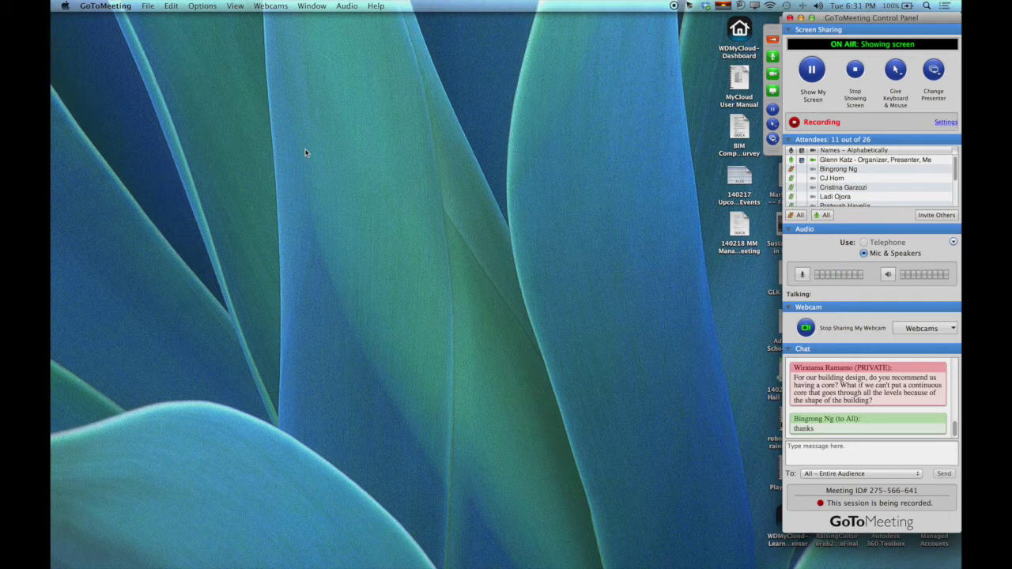
key(ctrl+Right)
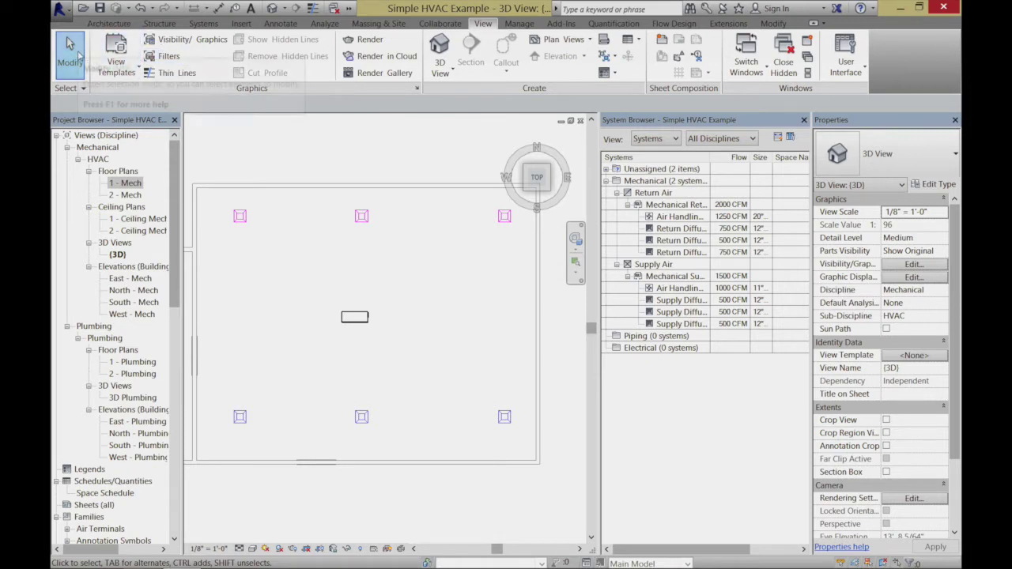
click(708, 264)
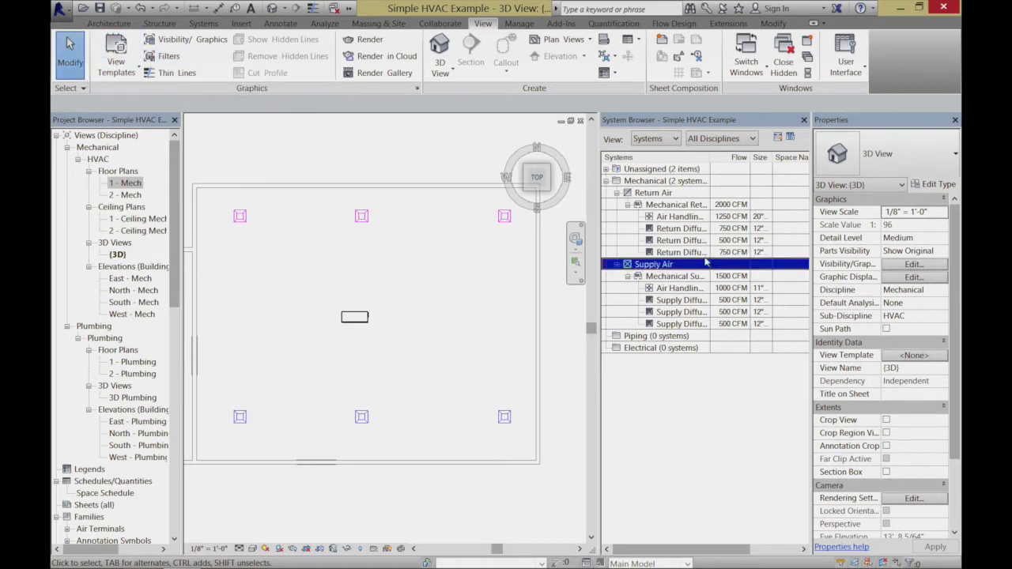
click(444, 298)
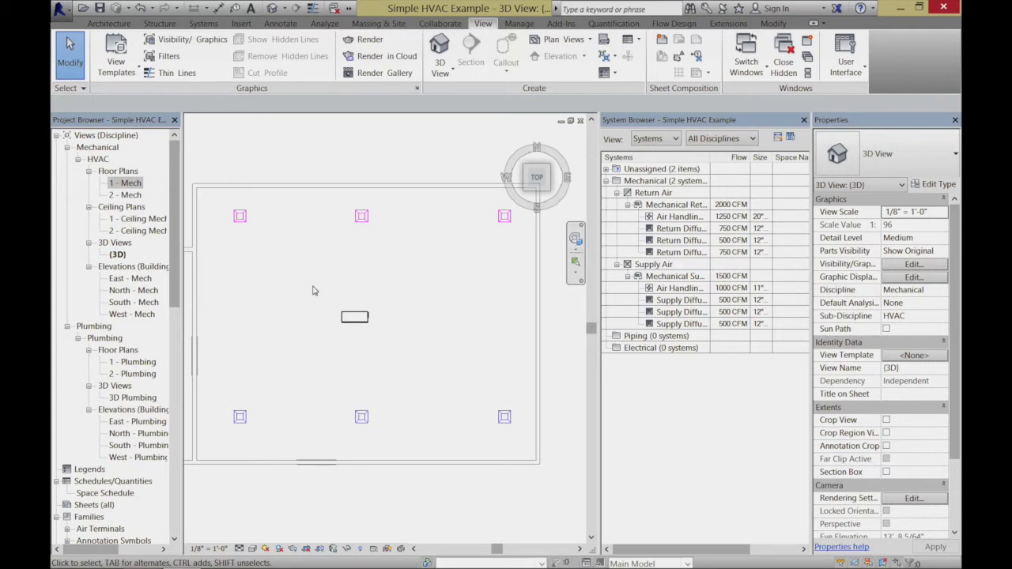
Draw a short horizontal 11" x 20" supply duct extending right from the air handling unit's supply outlet connector.
click(576, 264)
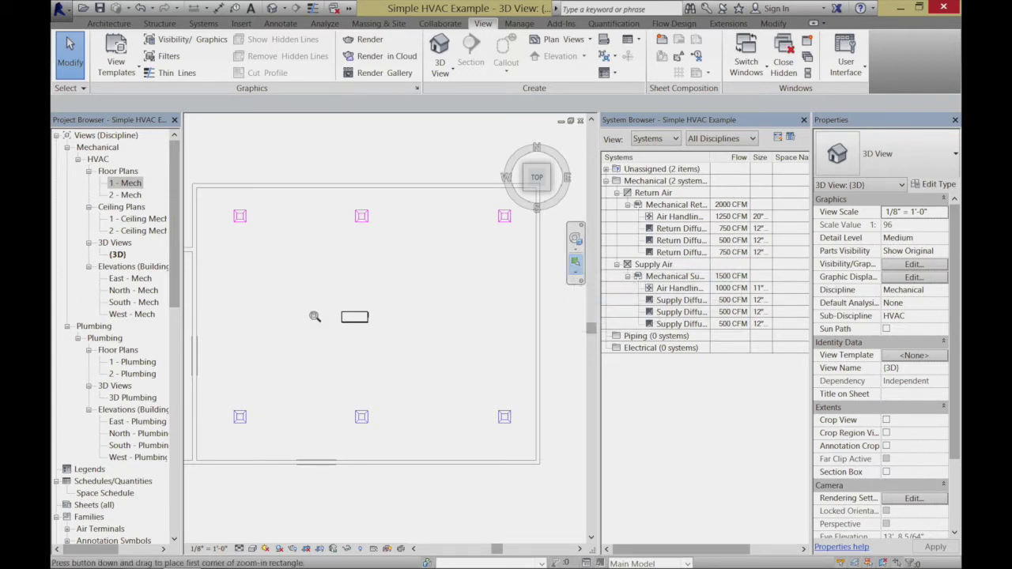
drag(305, 288, 409, 357)
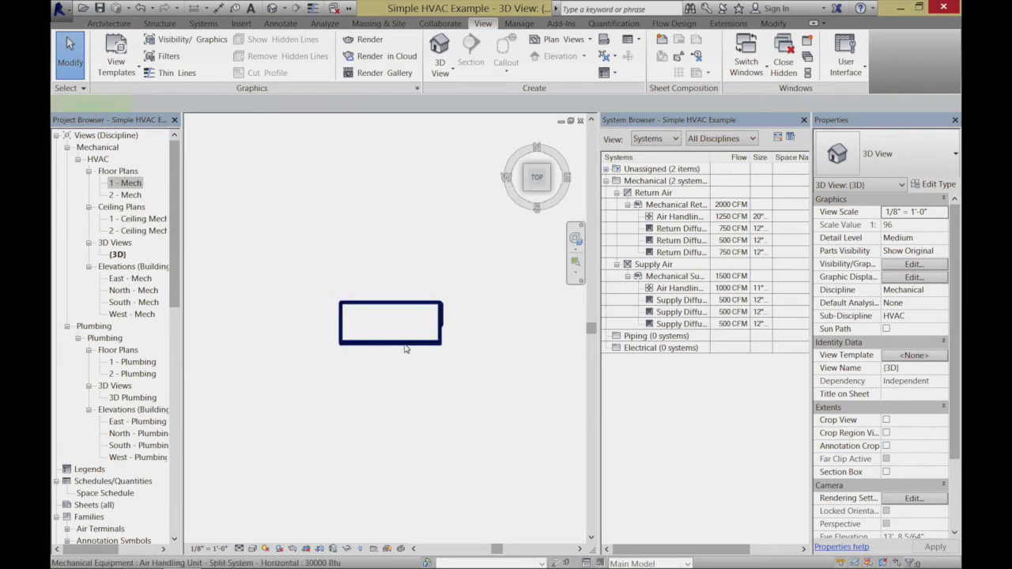
click(405, 349)
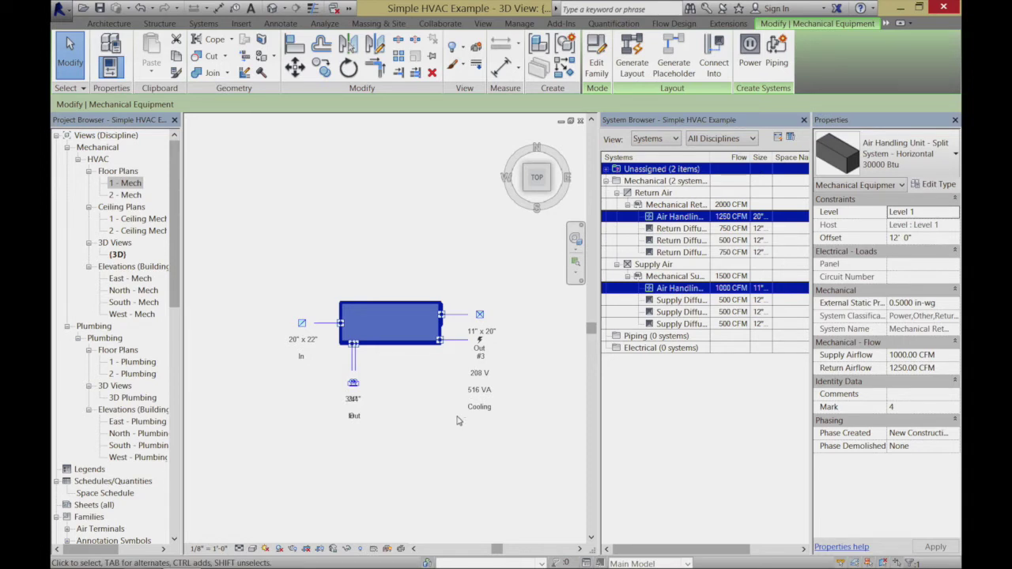
click(480, 316)
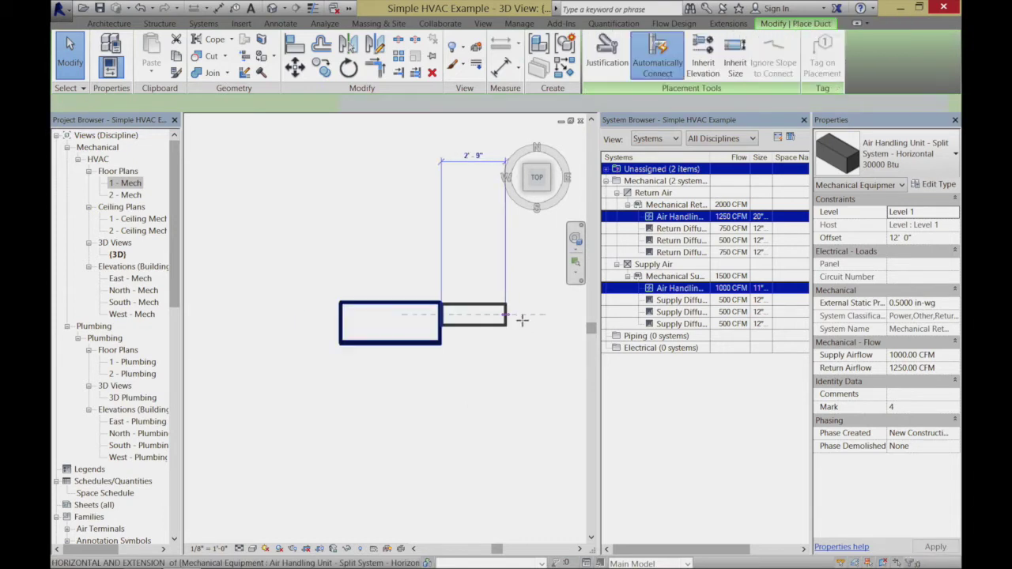
click(551, 316)
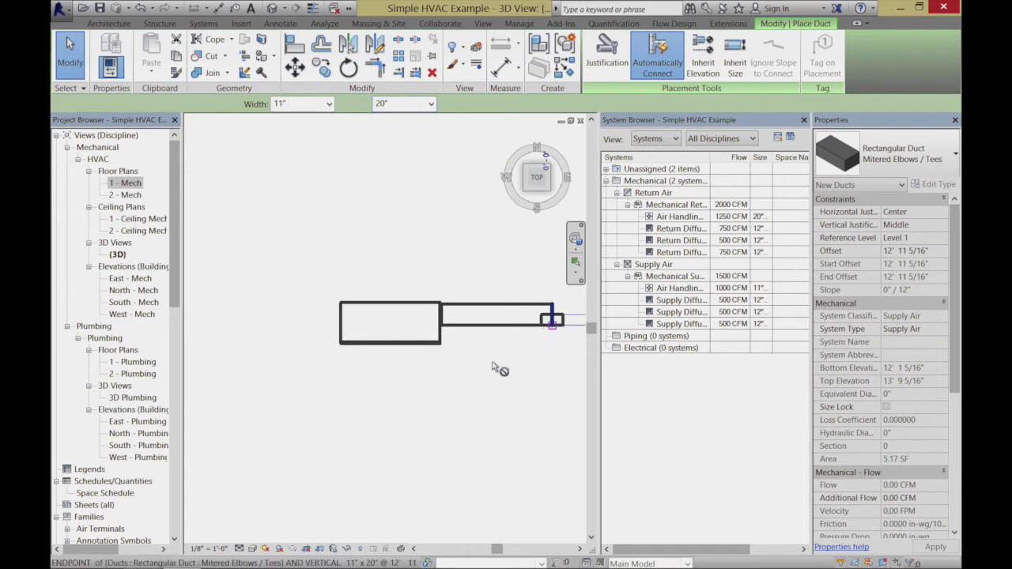
click(72, 66)
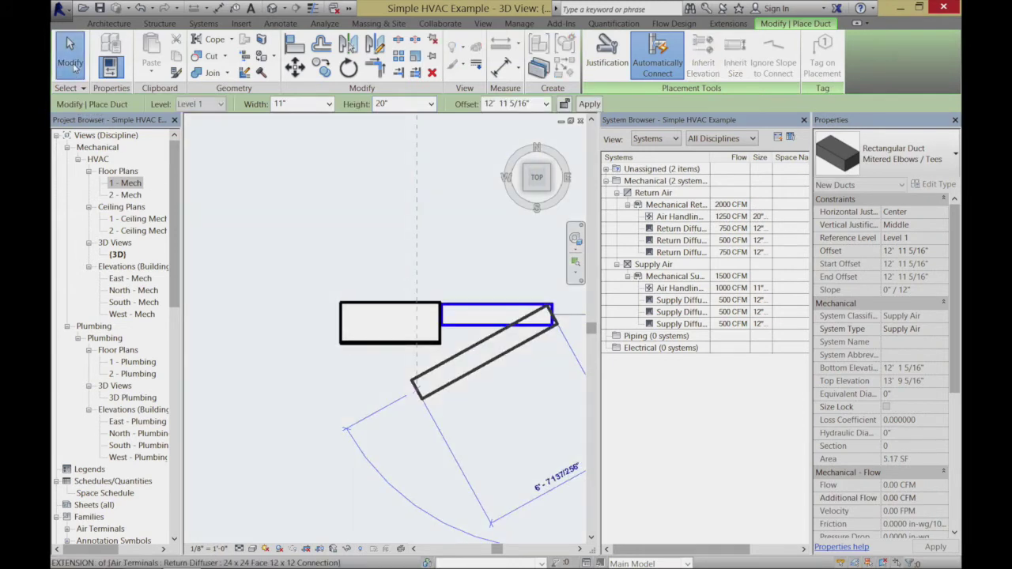
Draw a horizontal 20" x 22" return duct about 5' - 6" long extending left from the air handling unit's return inlet connector.
click(361, 348)
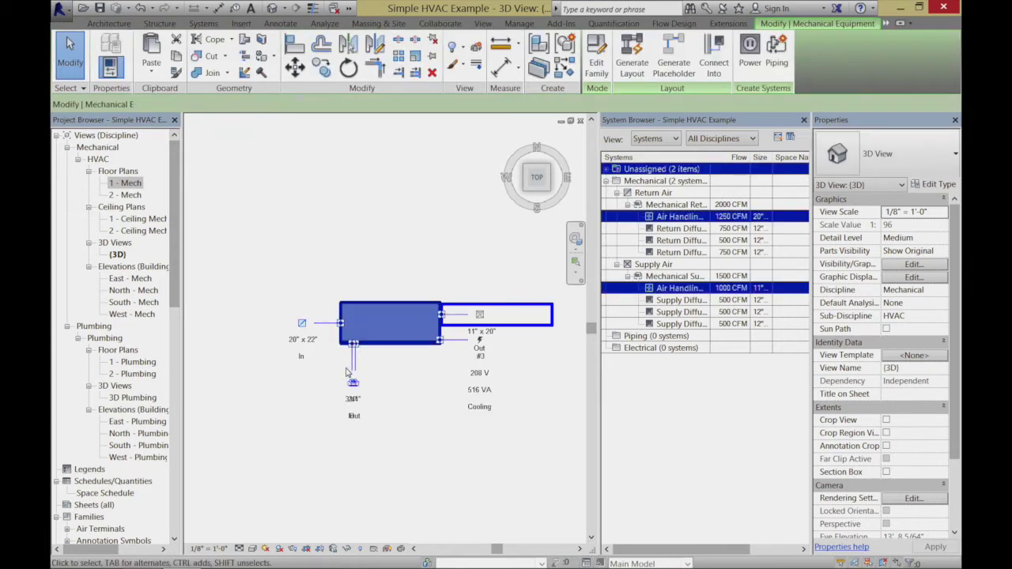
click(303, 326)
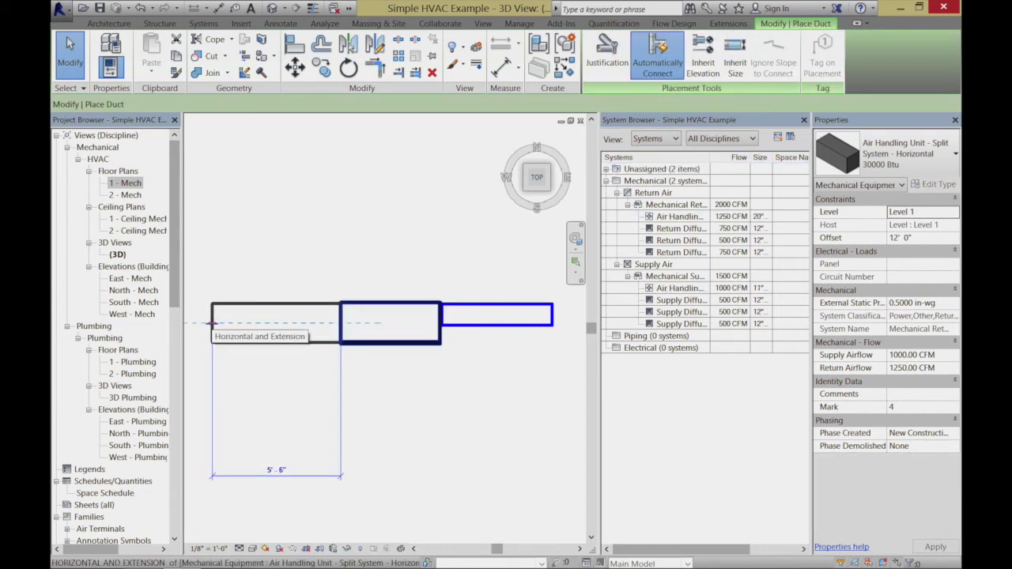
click(212, 323)
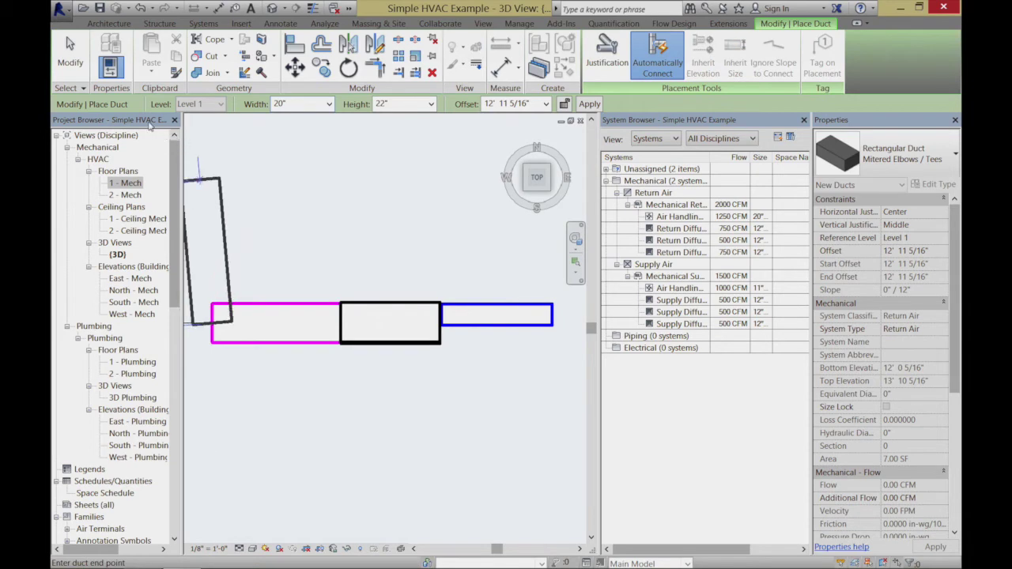
click(70, 56)
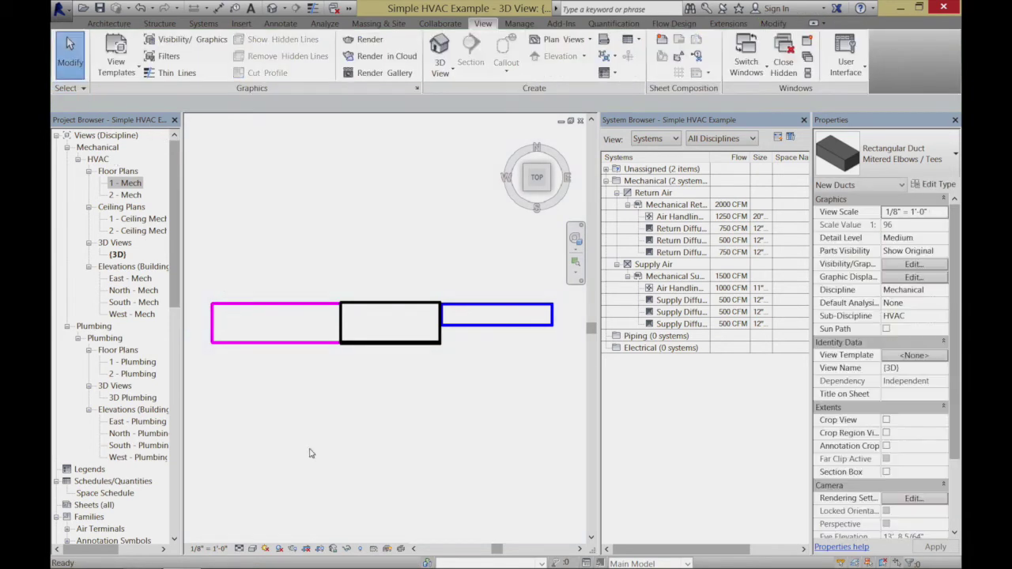
Start a new rectangular duct on Level 1 in the 3D model's top view with an offset of 10' 0".
mouse_move(567, 537)
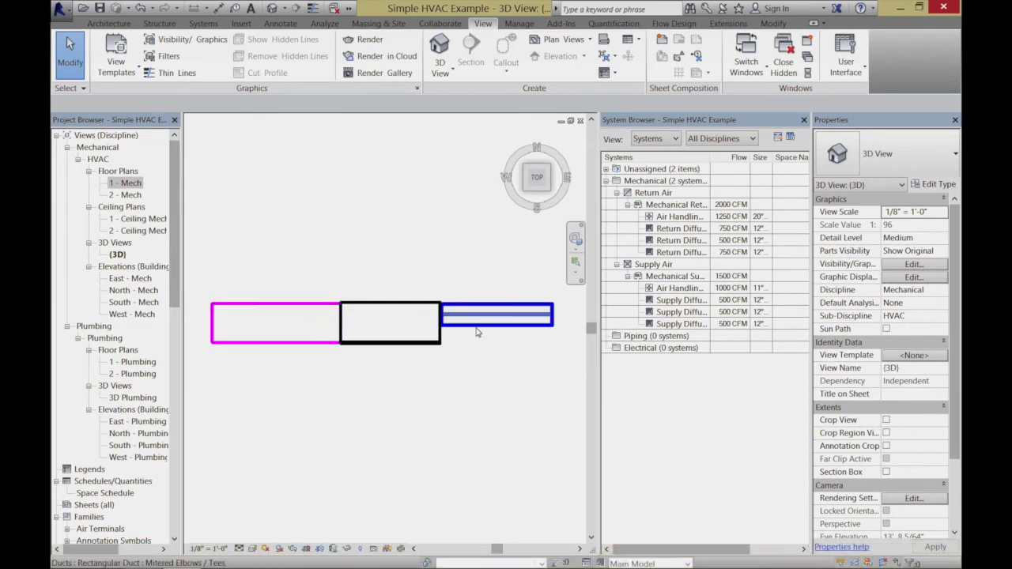
click(552, 197)
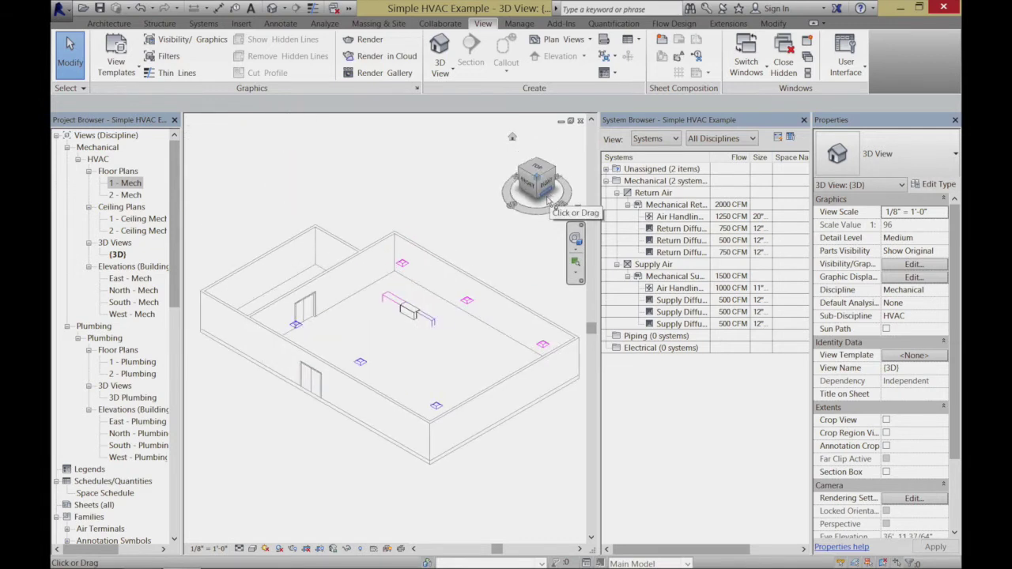
click(575, 261)
drag(381, 247, 584, 435)
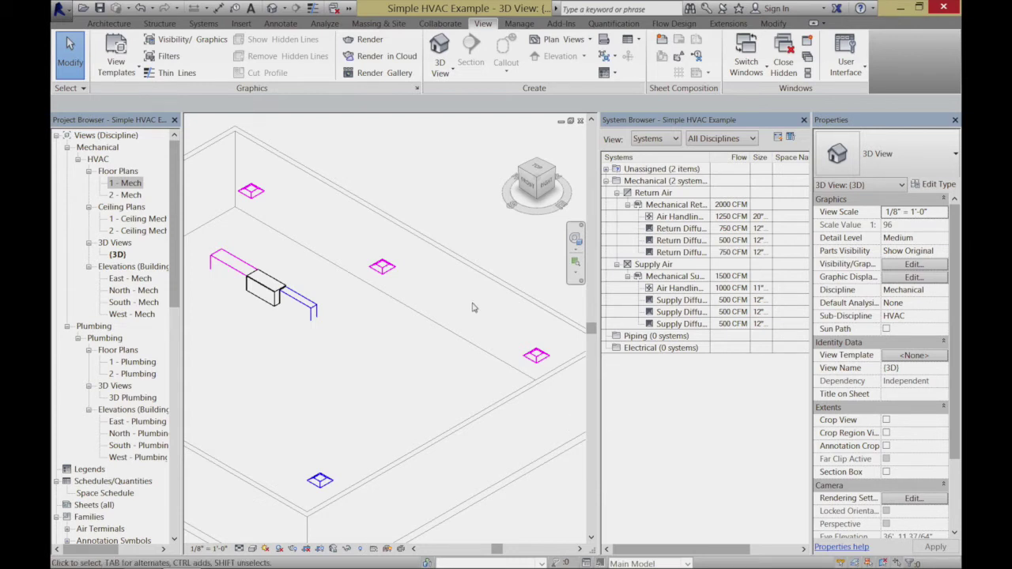
click(541, 170)
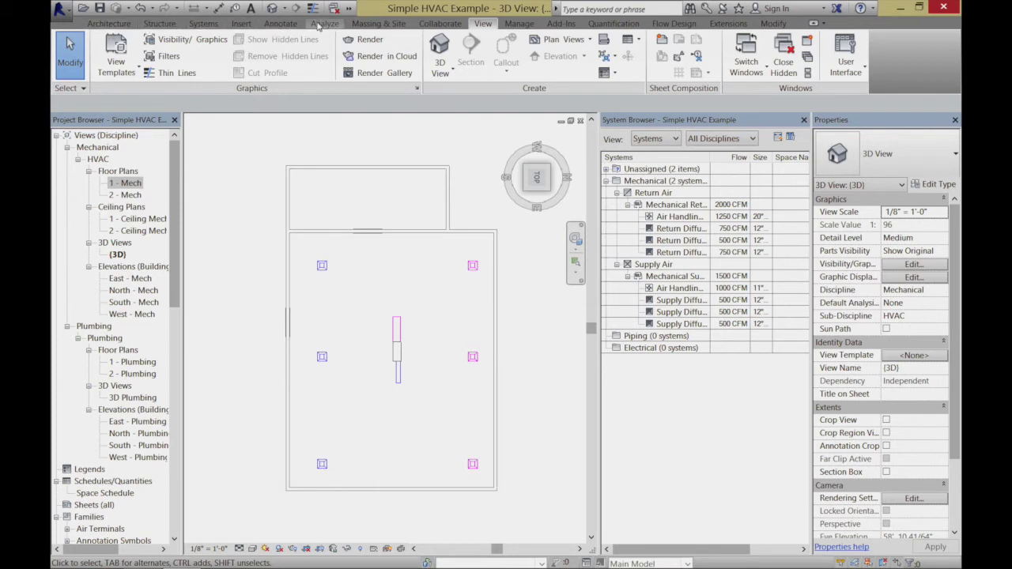
click(203, 23)
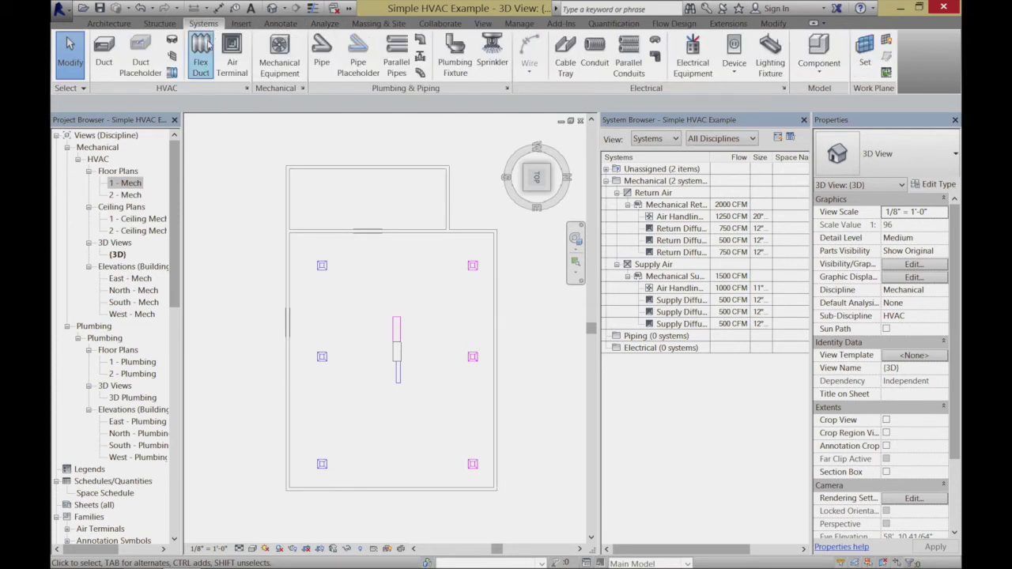
click(106, 50)
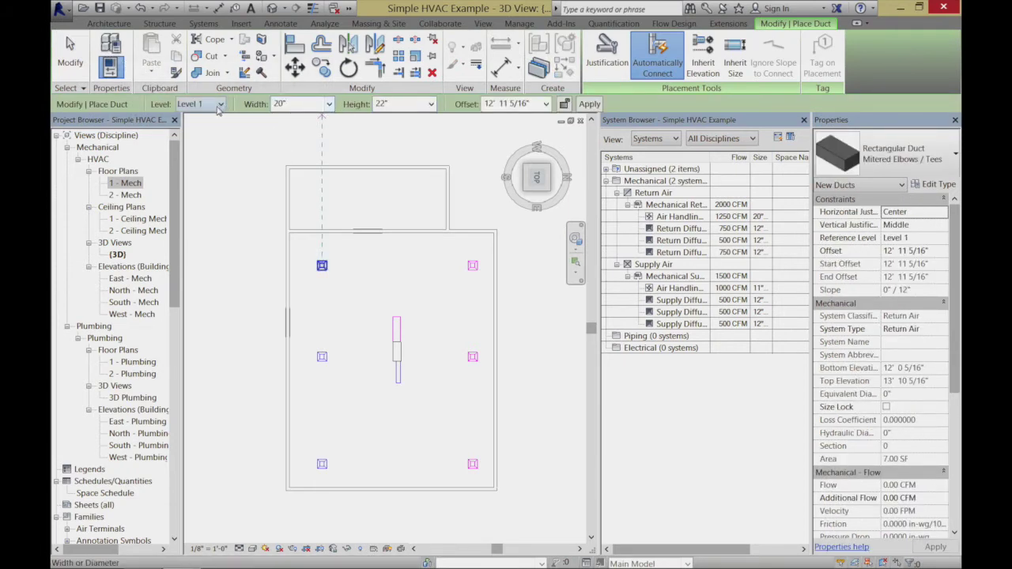
click(940, 251)
text(10)
key(Return)
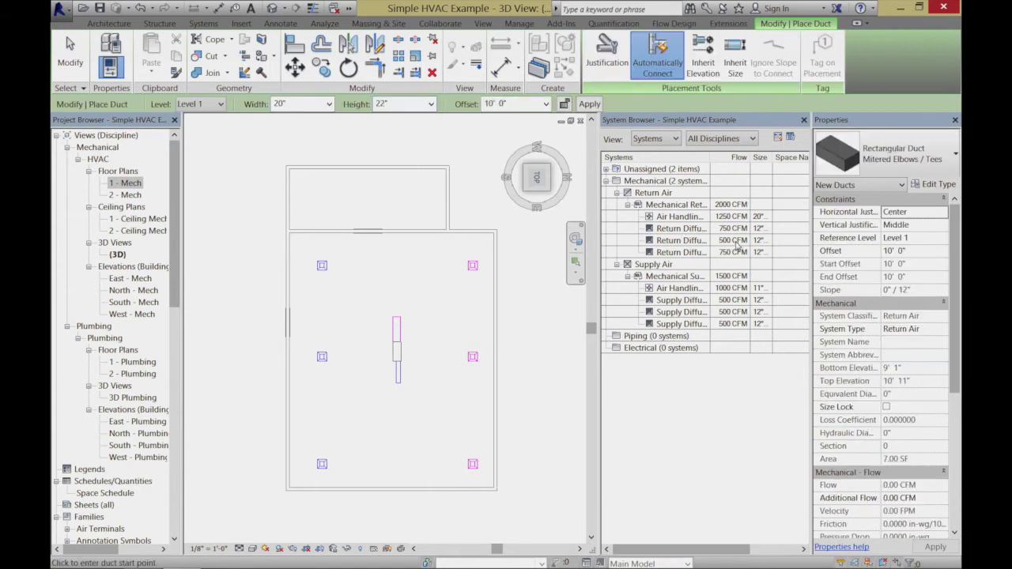
Set the new duct's width and height to 12" each.
click(330, 104)
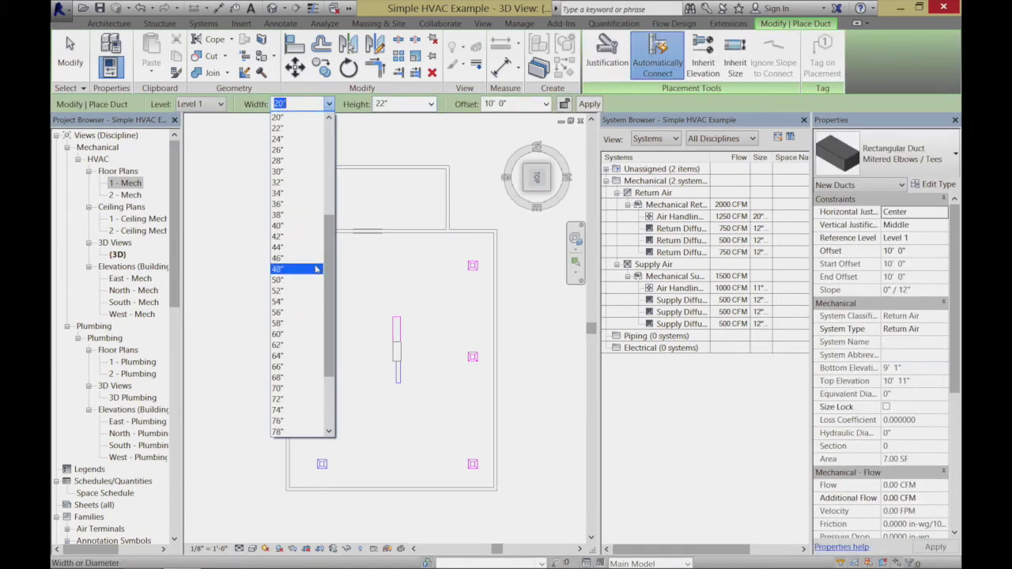
drag(333, 269, 339, 158)
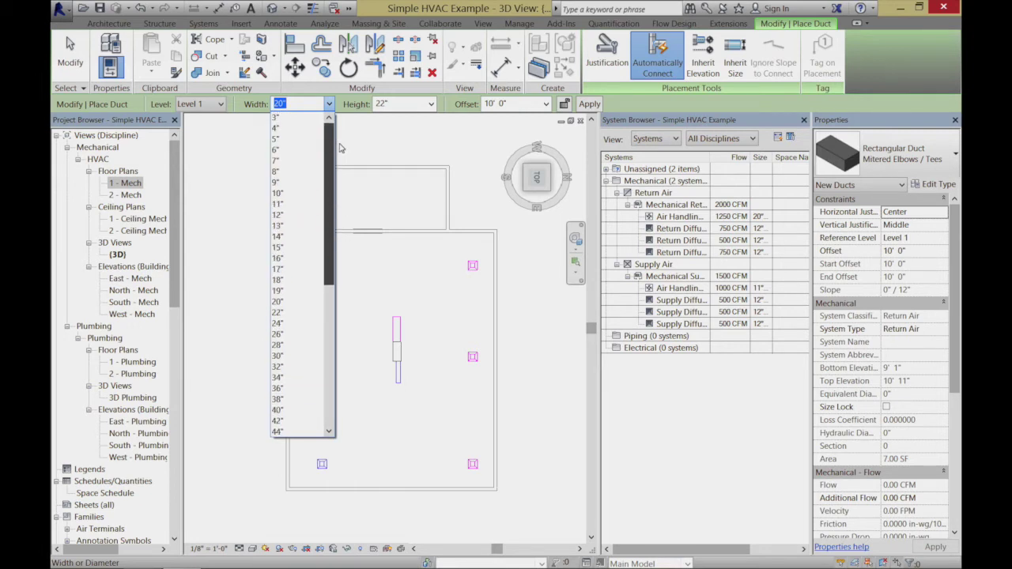
click(279, 216)
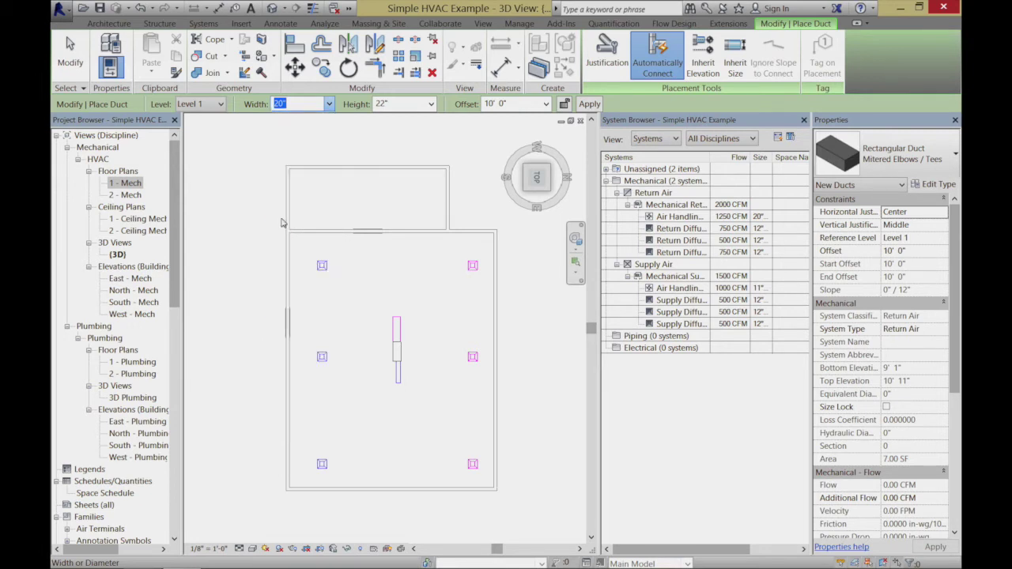
click(432, 104)
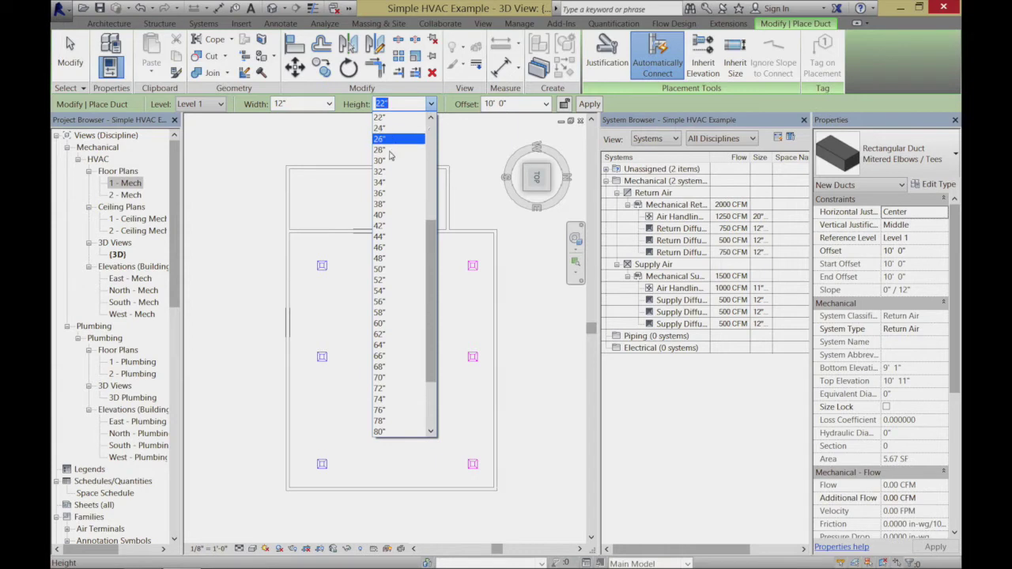
drag(428, 237, 443, 129)
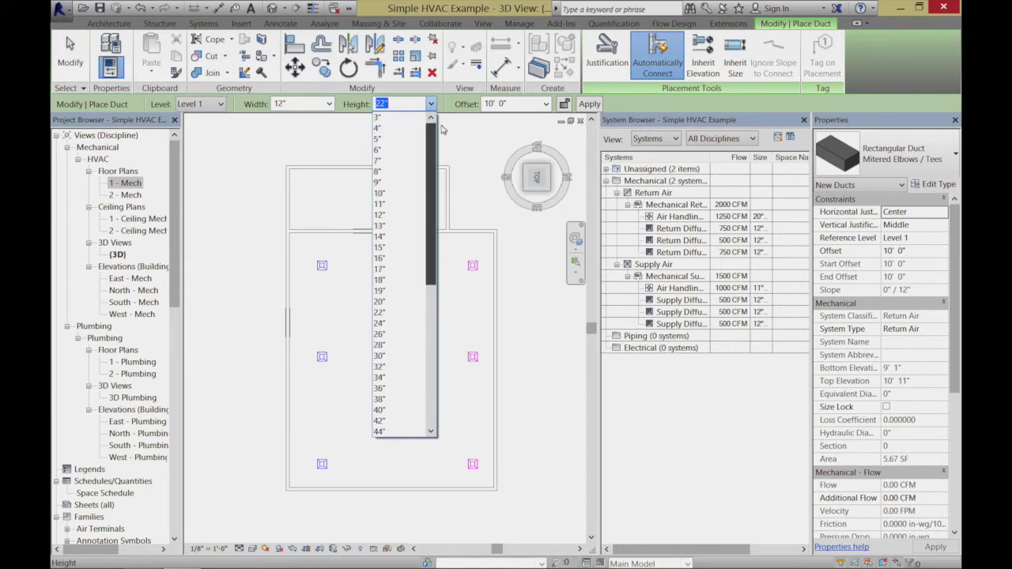
click(380, 214)
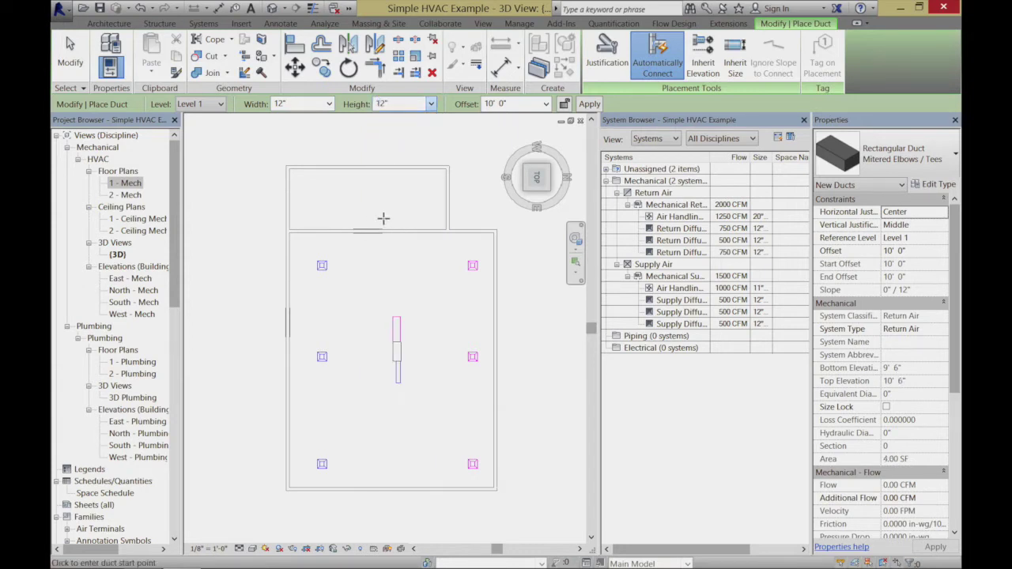
Draw a vertical Return Air duct about 40' long between the air handling unit and the column of return diffusers.
click(576, 266)
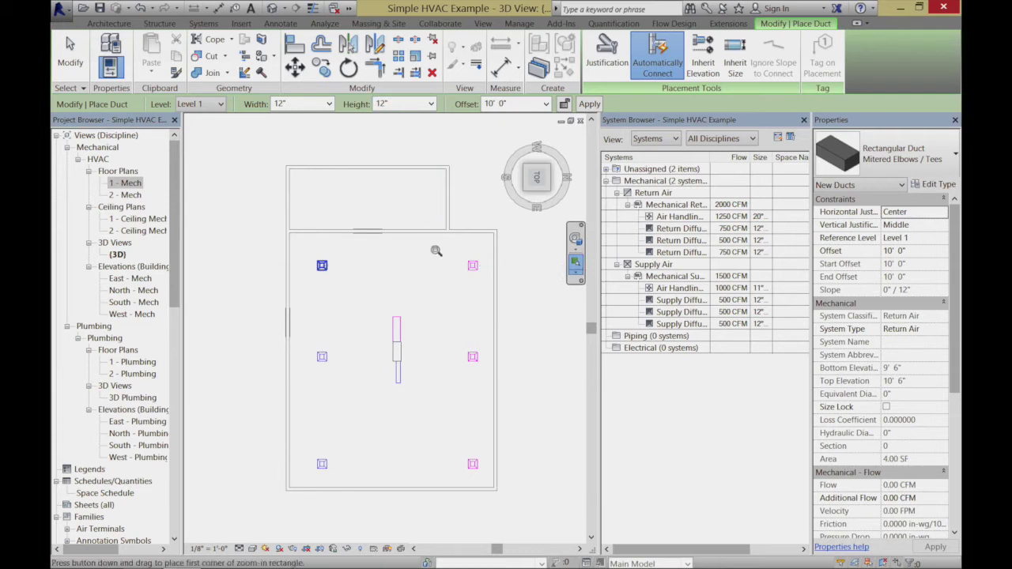
drag(426, 252, 513, 517)
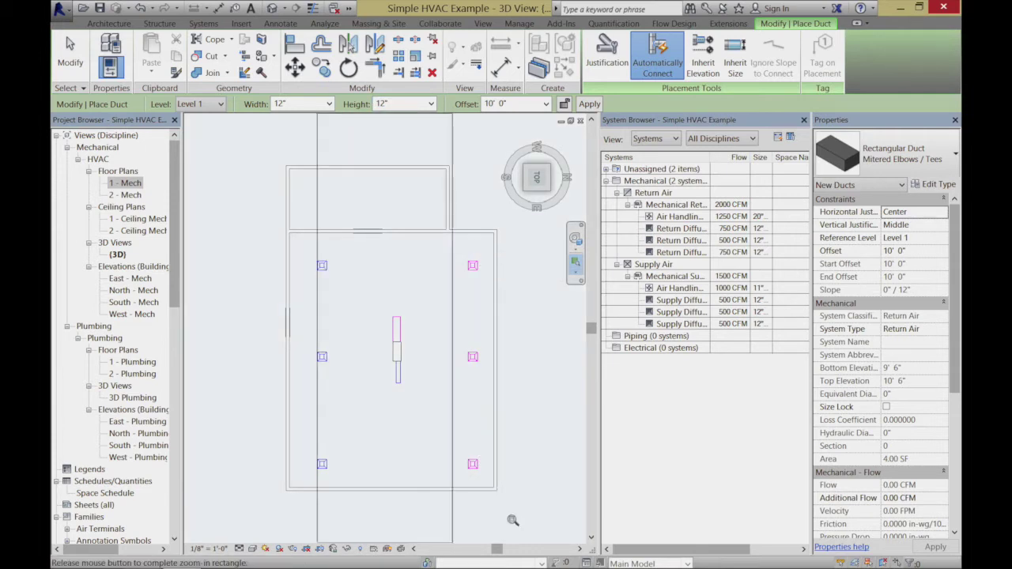
click(933, 330)
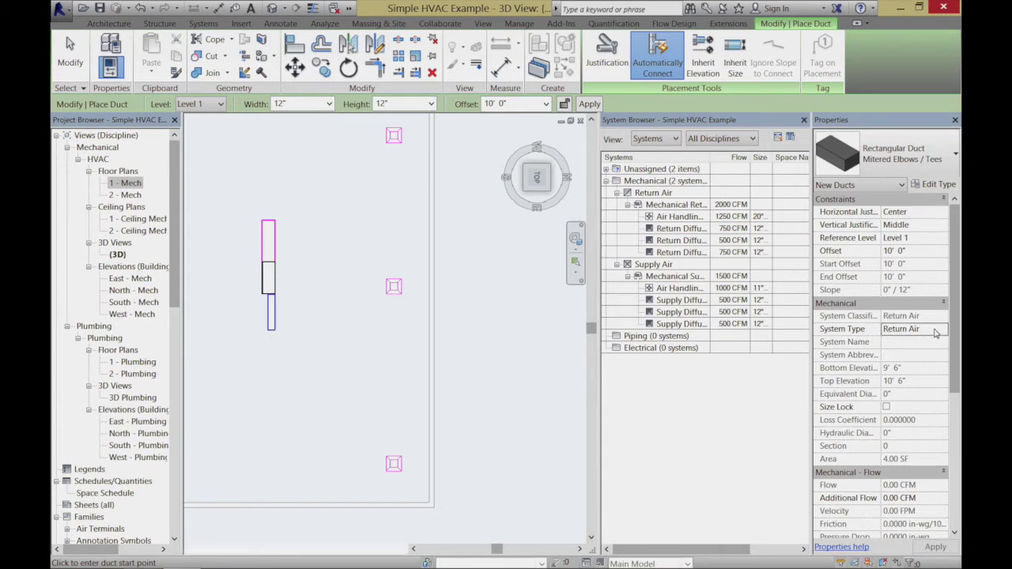
click(944, 330)
click(944, 329)
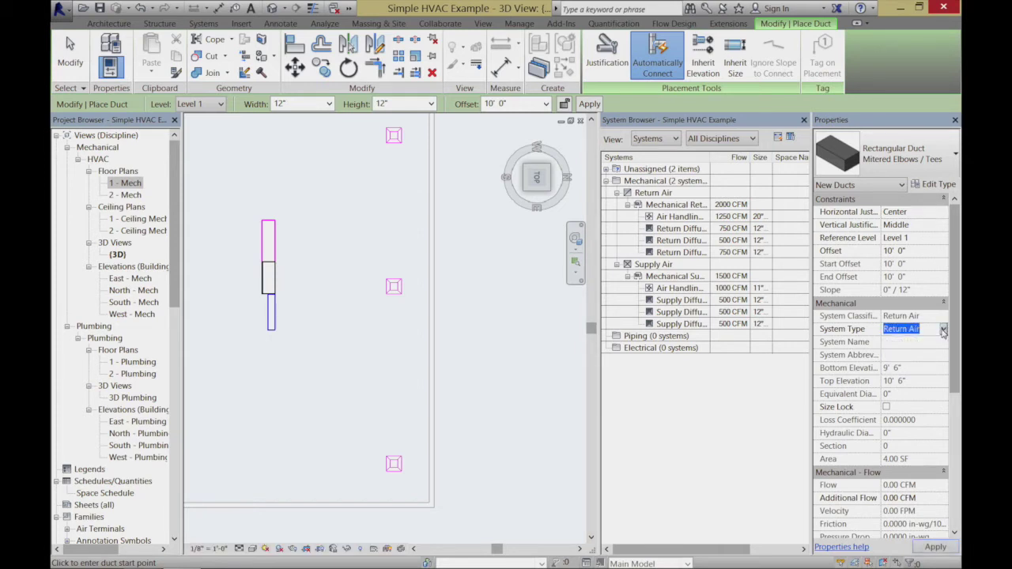
key(Escape)
key(Escape)
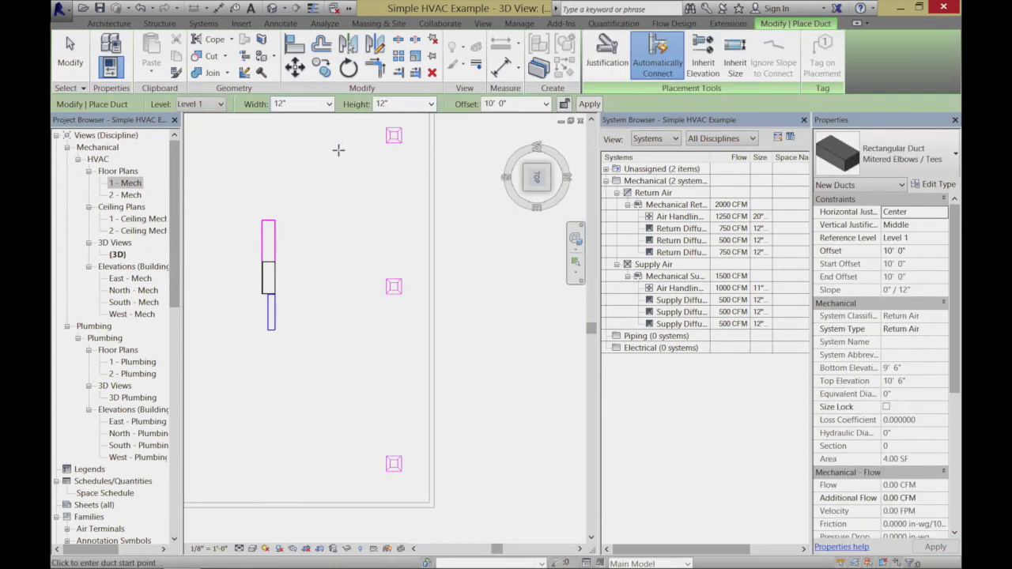
click(340, 146)
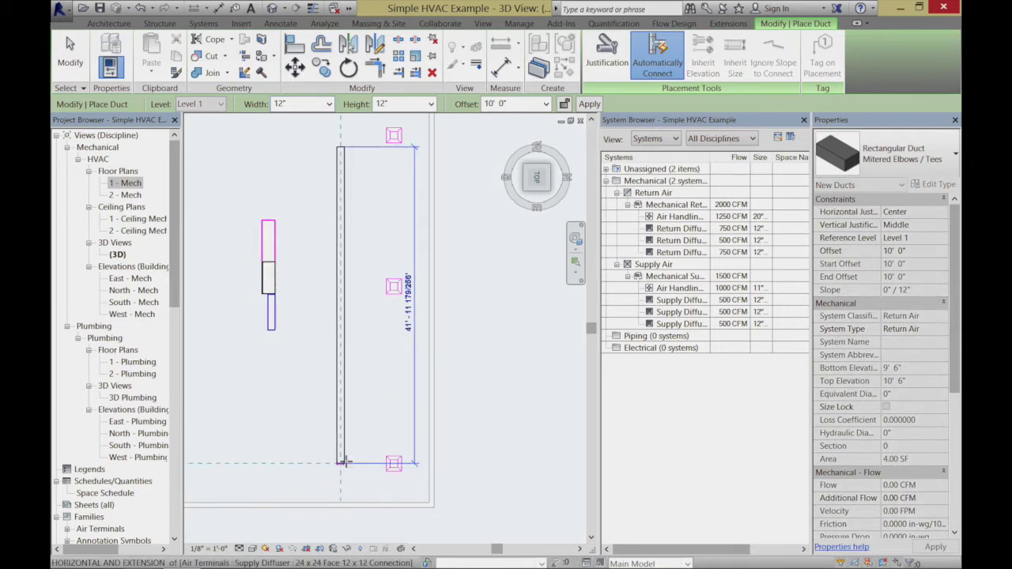
click(342, 450)
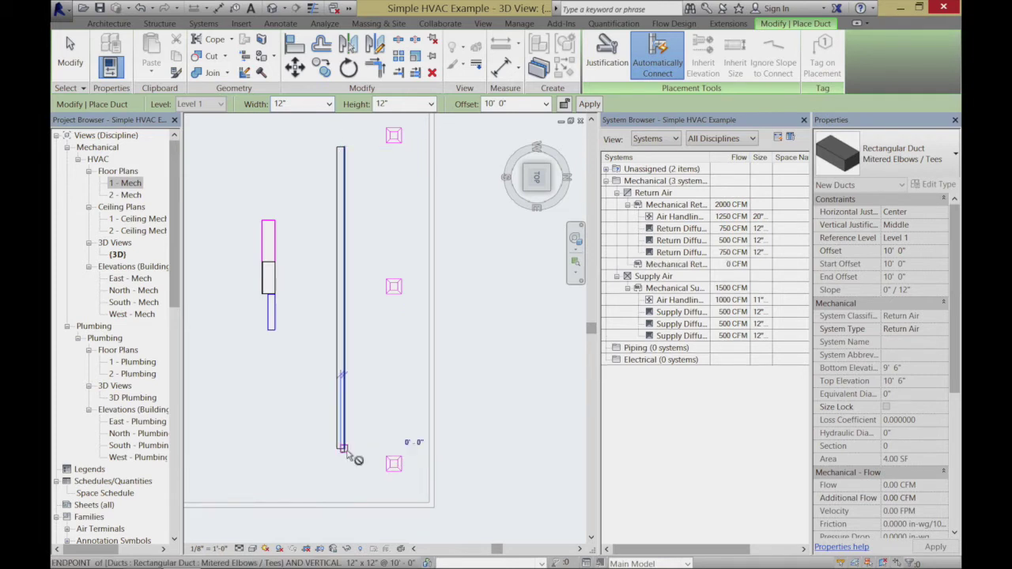
Draw a 12" x 12" horizontal branch duct about 4' - 11" long from beside the upper return diffuser to the long duct's centerline.
click(80, 55)
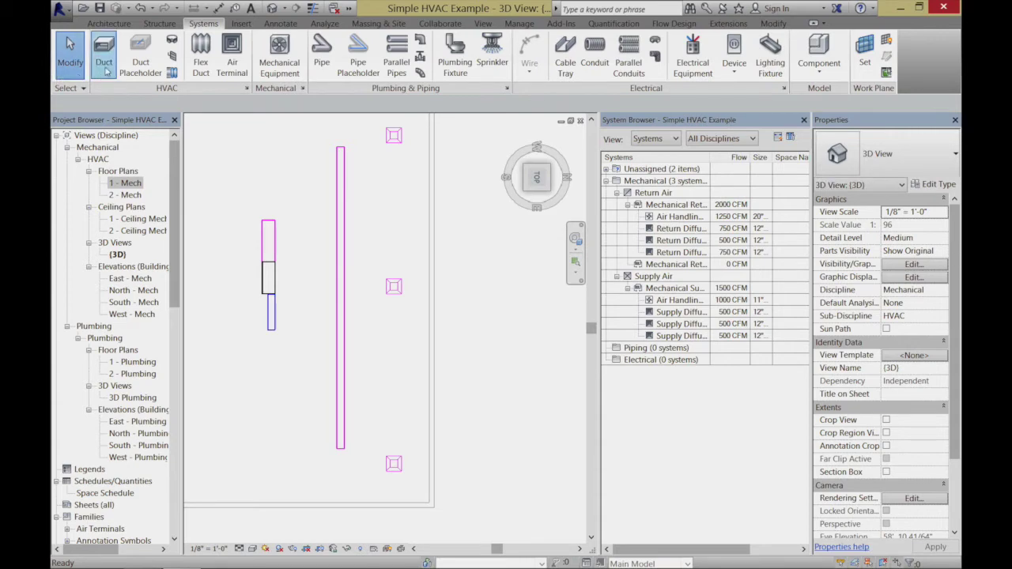
click(116, 60)
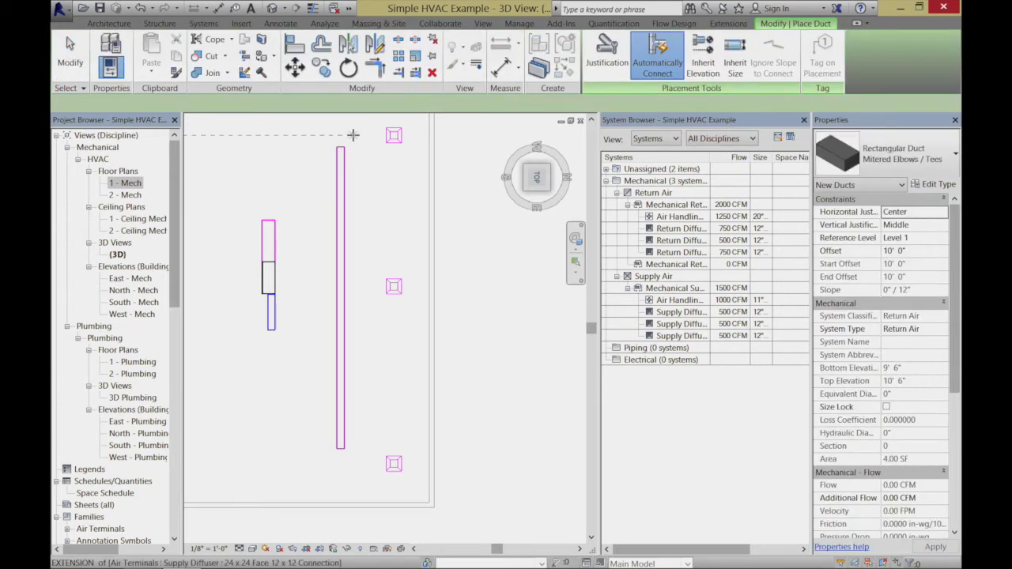
click(377, 134)
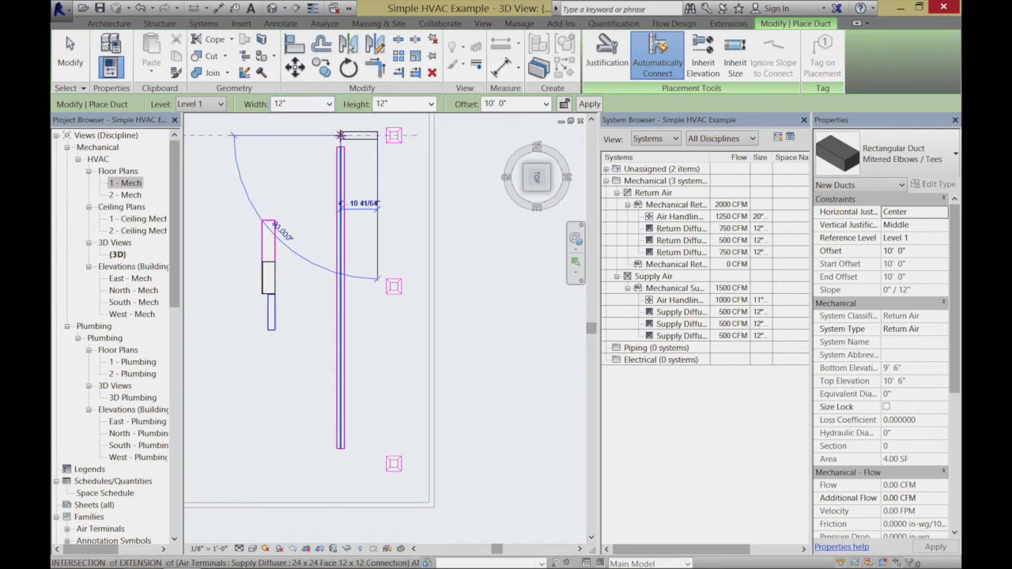
click(340, 135)
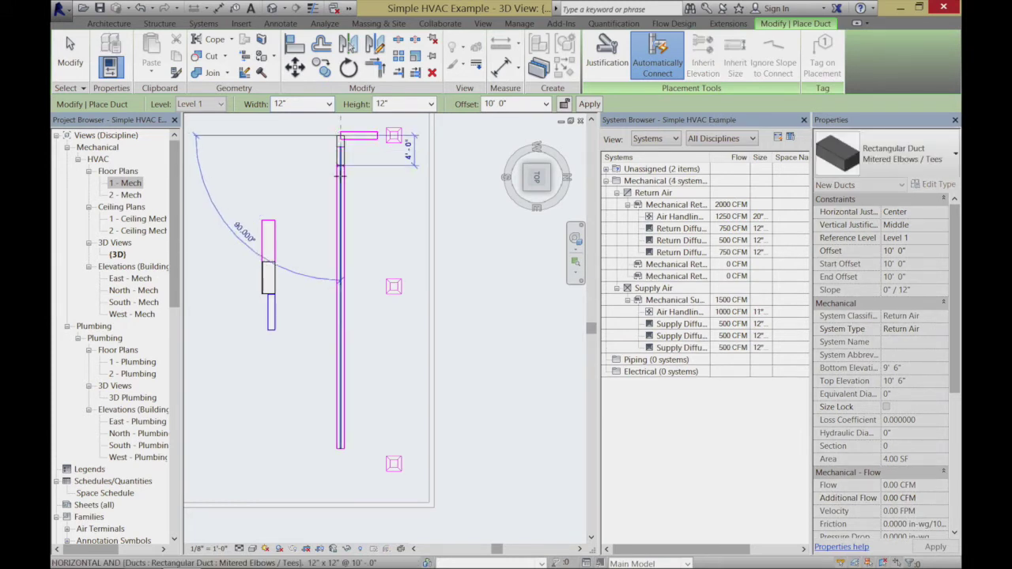
click(342, 175)
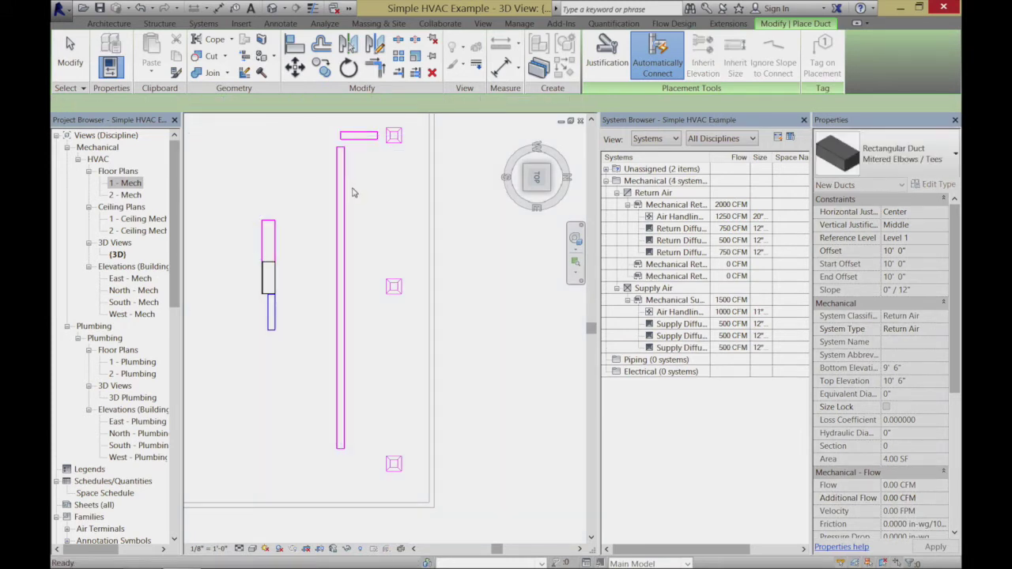
Trim/extend the upper branch duct and the long vertical return duct to meet at a corner.
click(375, 68)
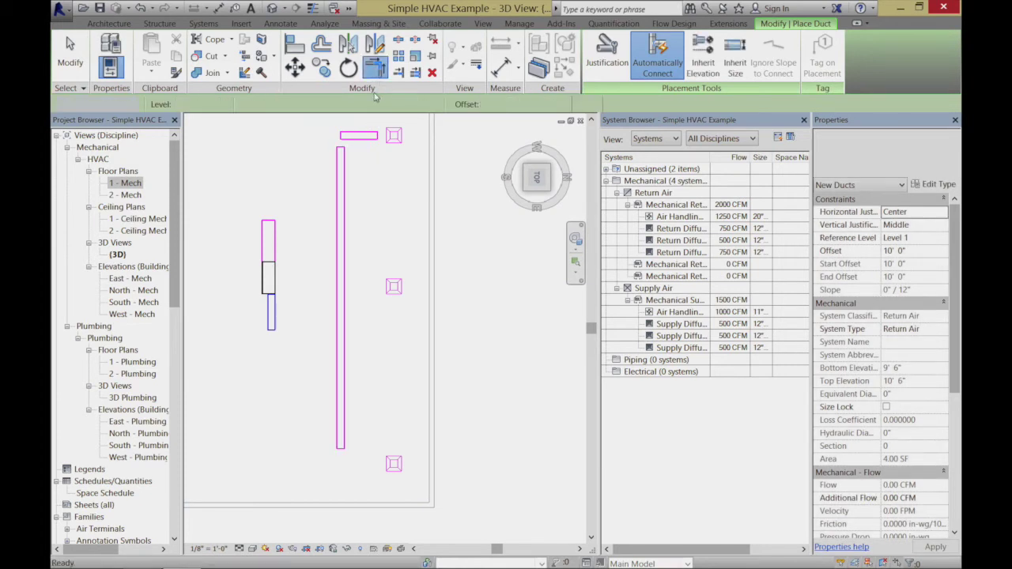
click(362, 140)
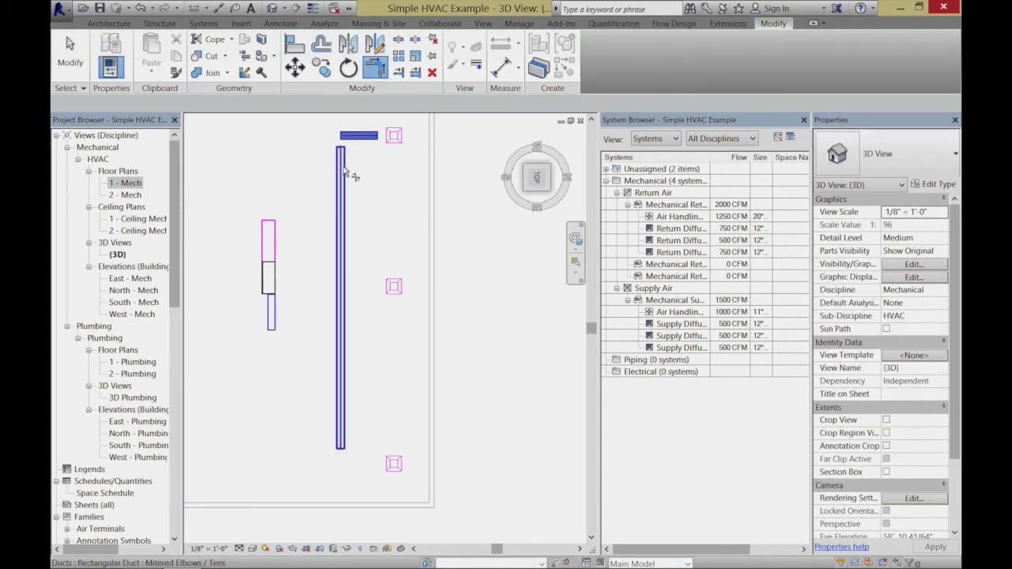
click(351, 166)
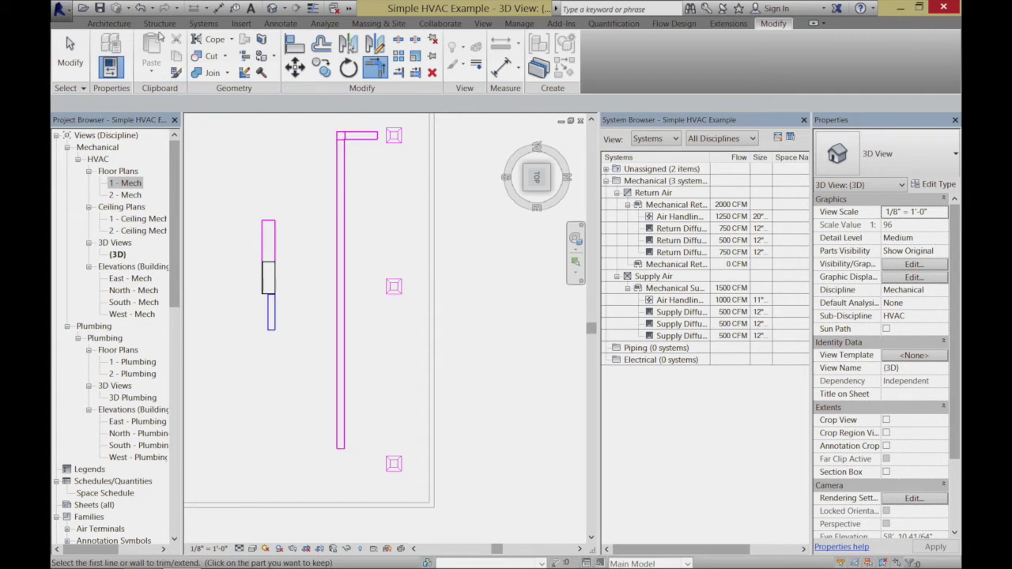
Draw a branch duct about 4' - 11" long beside the lower return diffuser and extend the long duct's lower end to join it.
click(204, 23)
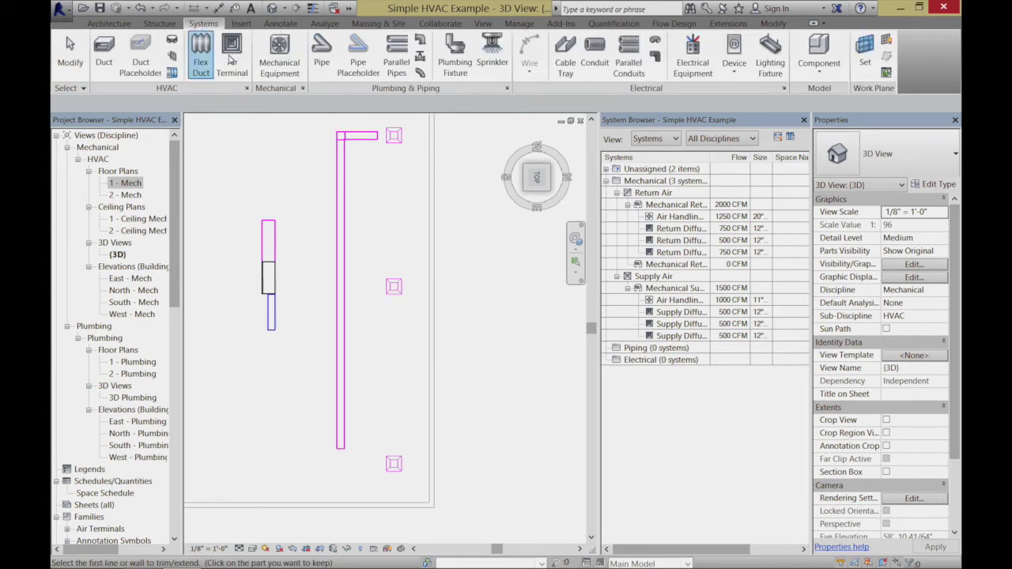
click(103, 52)
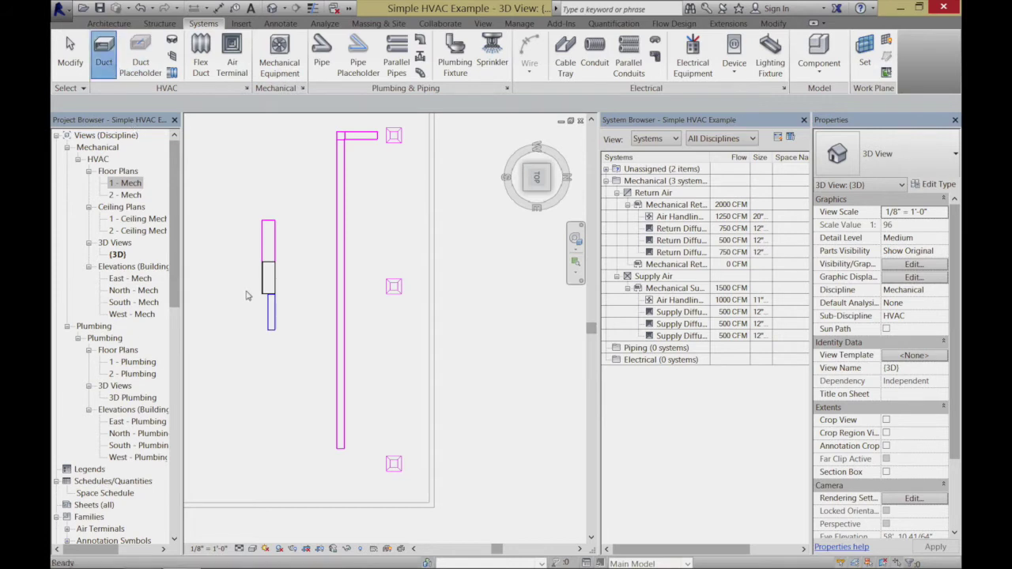
click(373, 463)
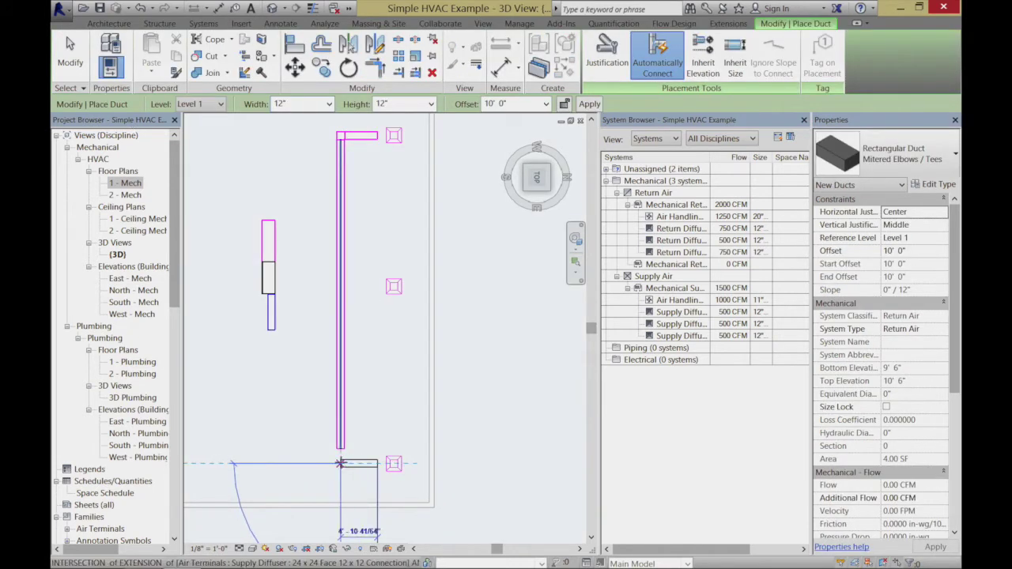
click(227, 286)
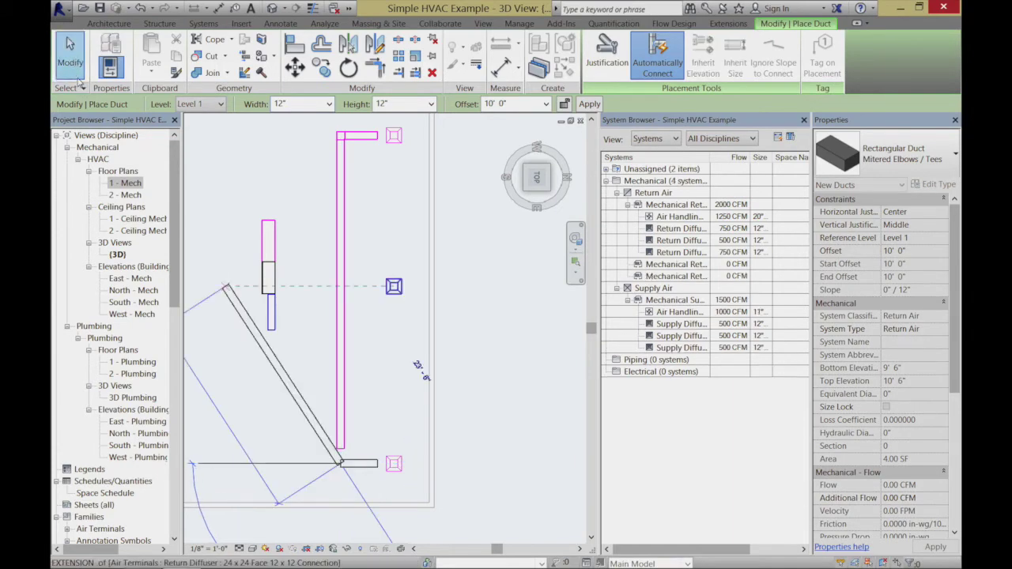
key(Escape)
key(Escape)
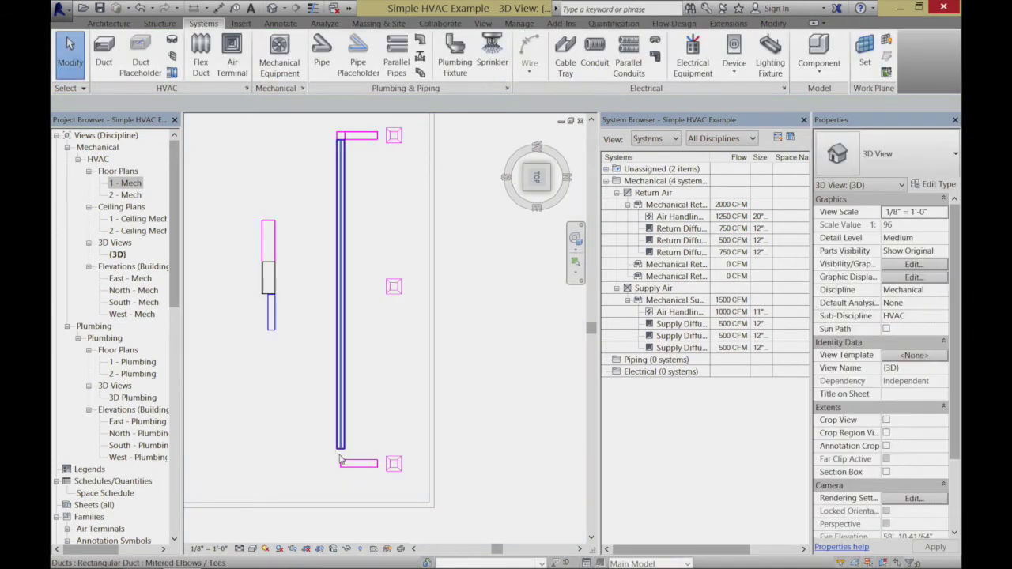
click(341, 457)
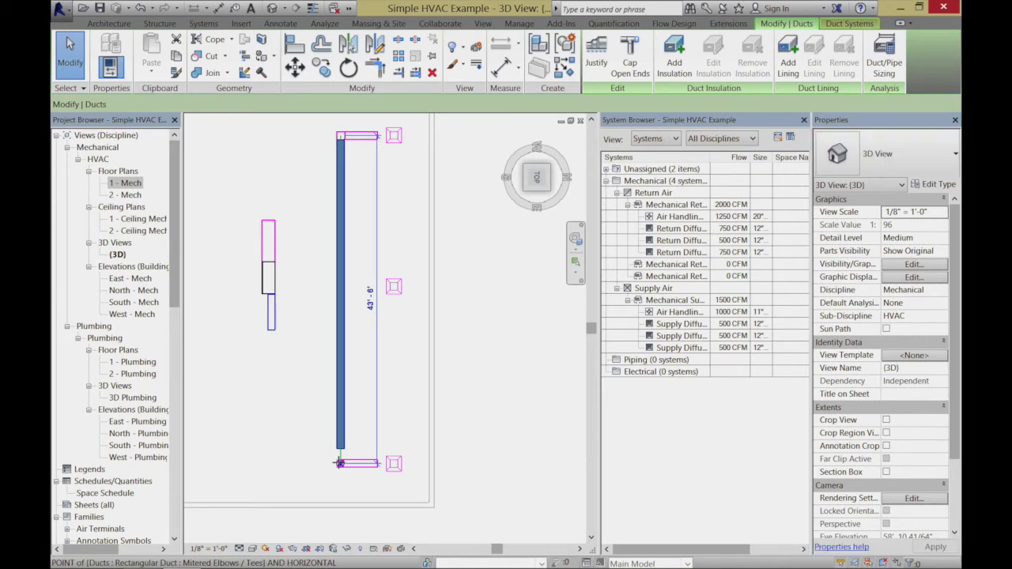
key(Delete)
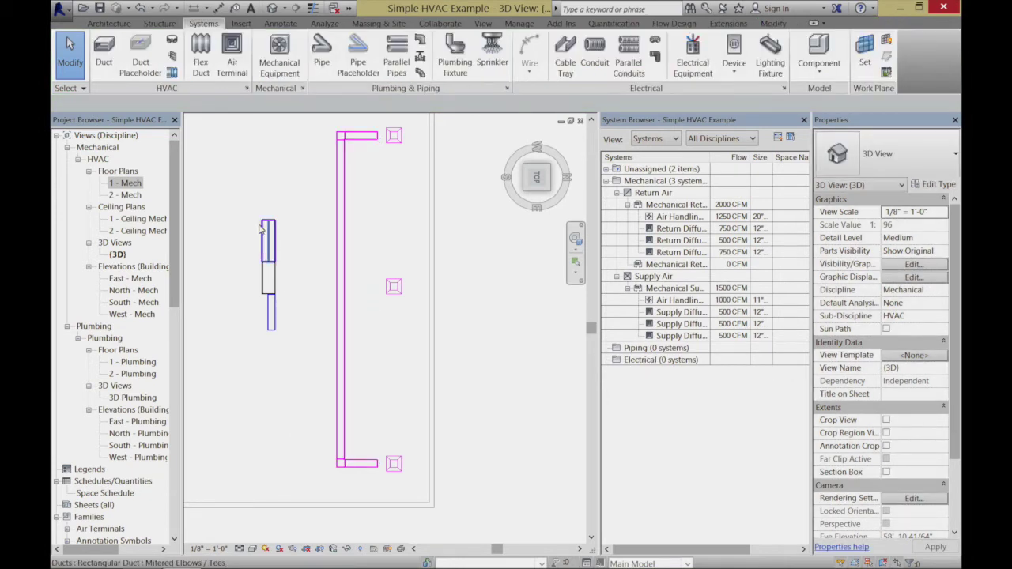
Draw a 12" x 12" branch duct about 4' - 11" long from beside the middle return diffuser to the long return duct's centerline.
click(107, 56)
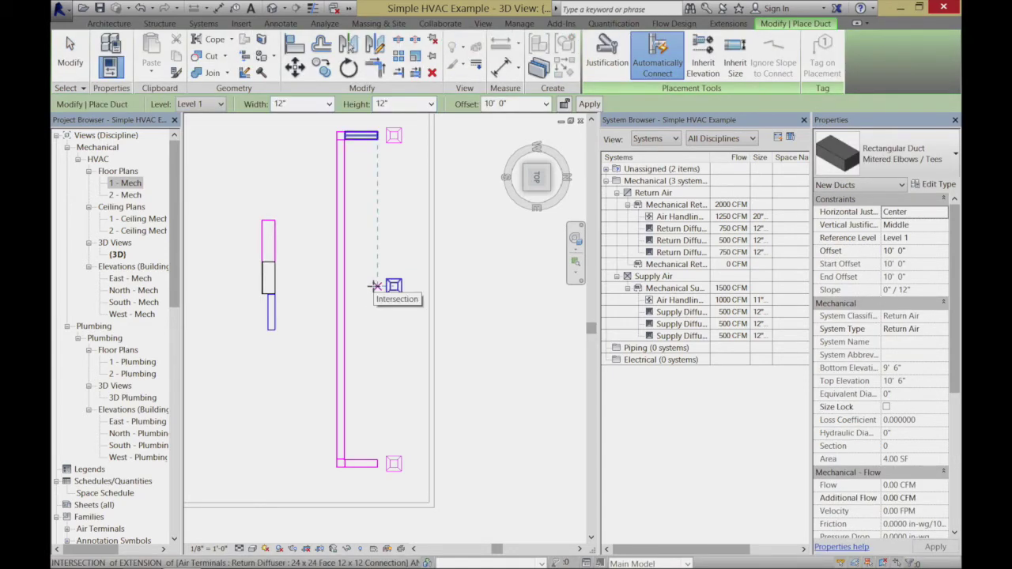
click(375, 286)
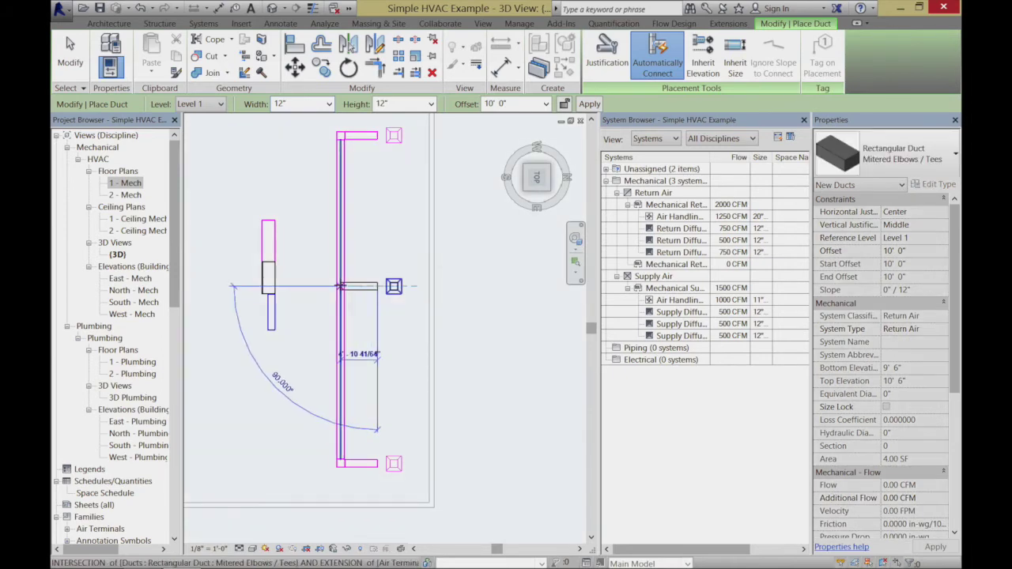
click(340, 286)
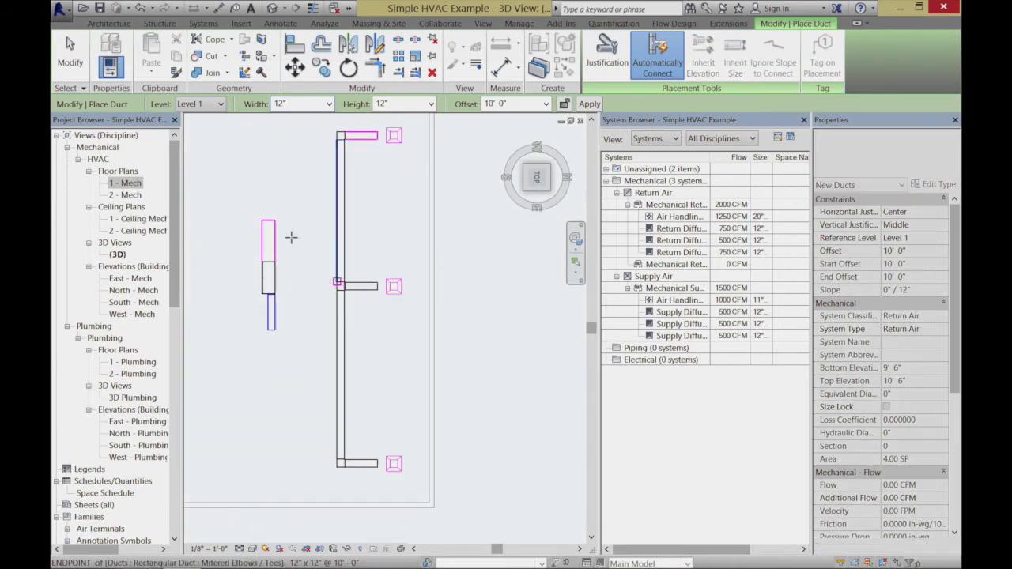
click(69, 57)
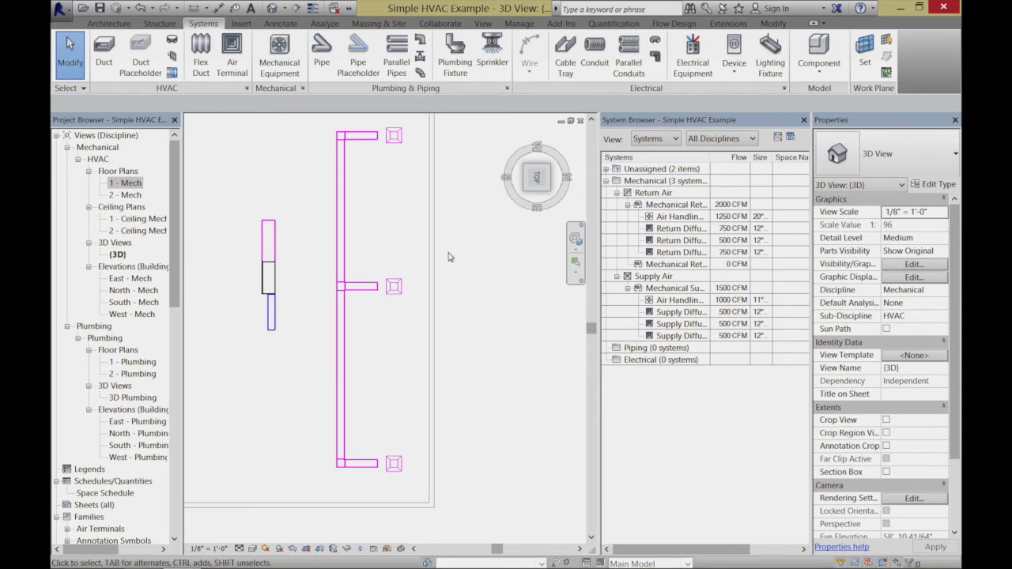
Connect the upper, middle and lower return diffusers to their branch ducts with 12" round flex ducts.
click(204, 50)
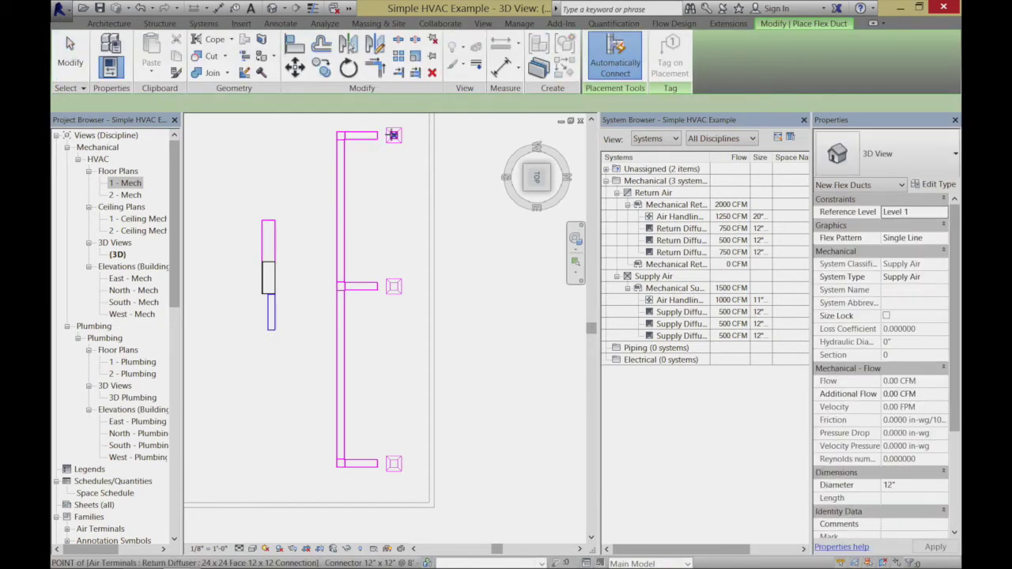
click(388, 136)
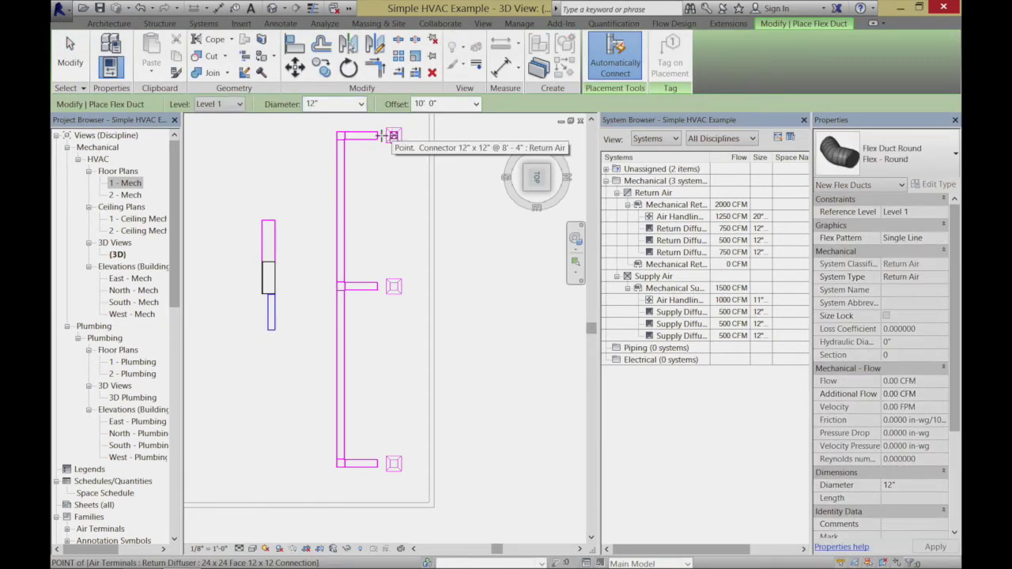
click(393, 286)
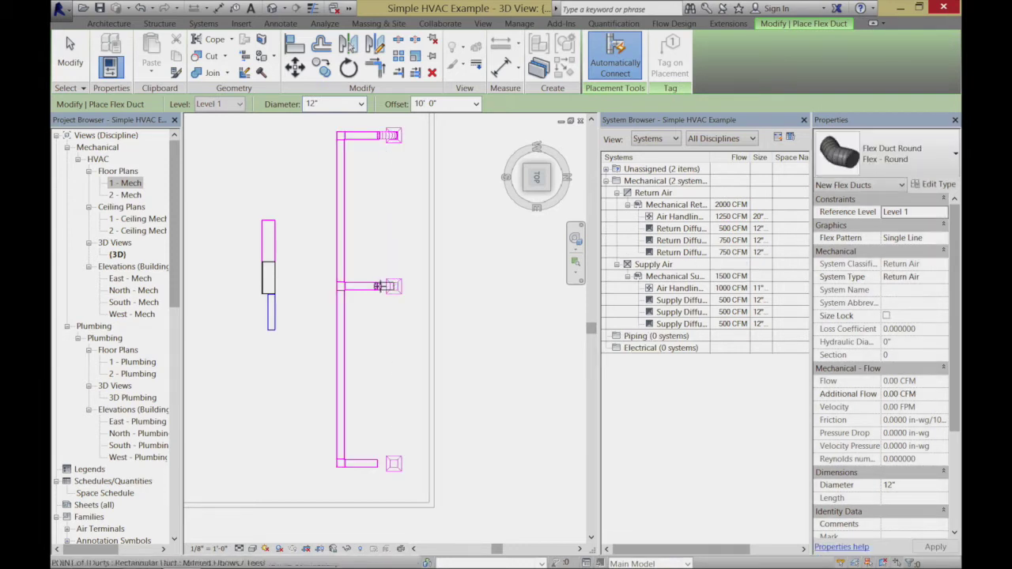
key(Escape)
click(393, 464)
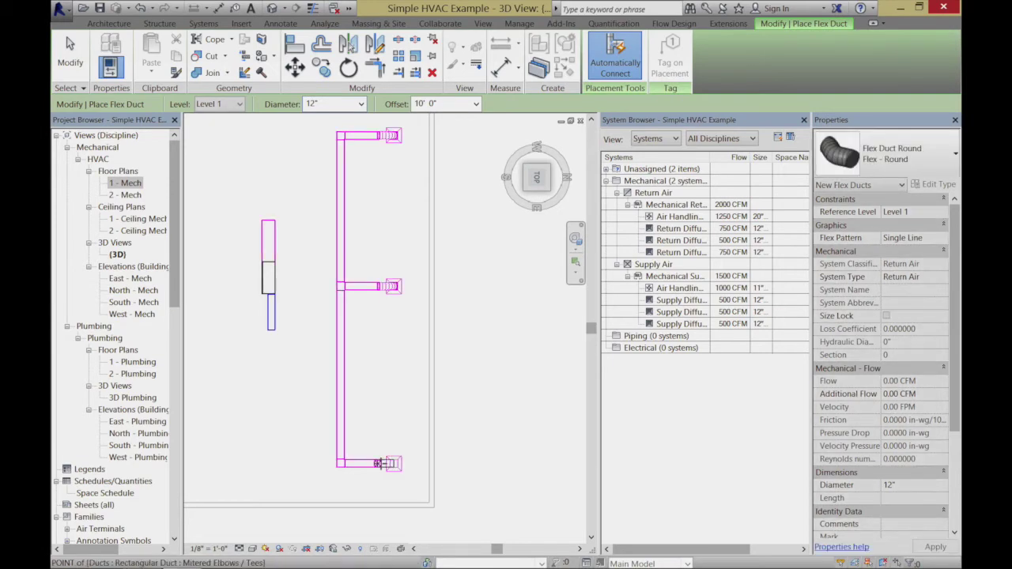
key(Escape)
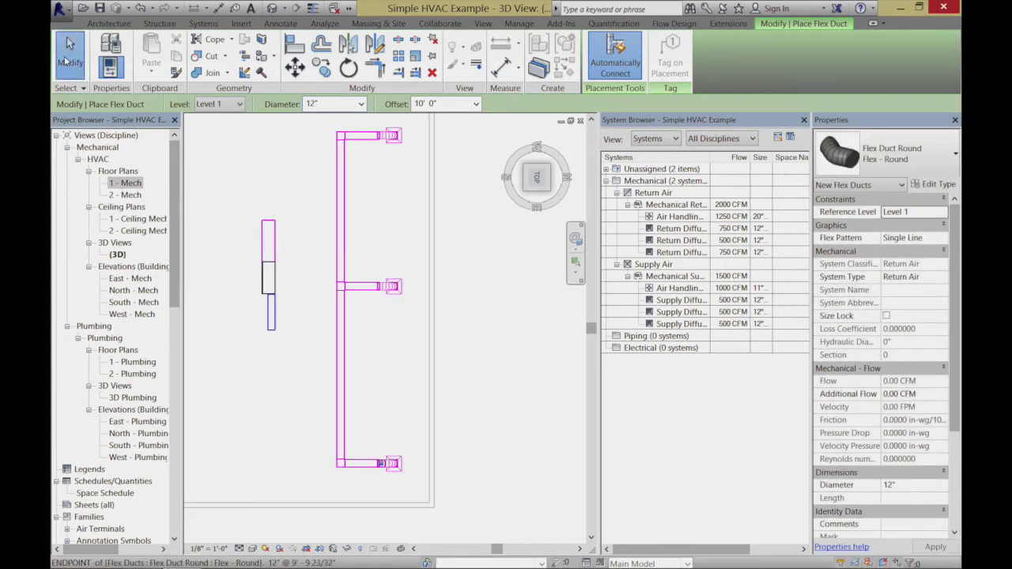
click(69, 57)
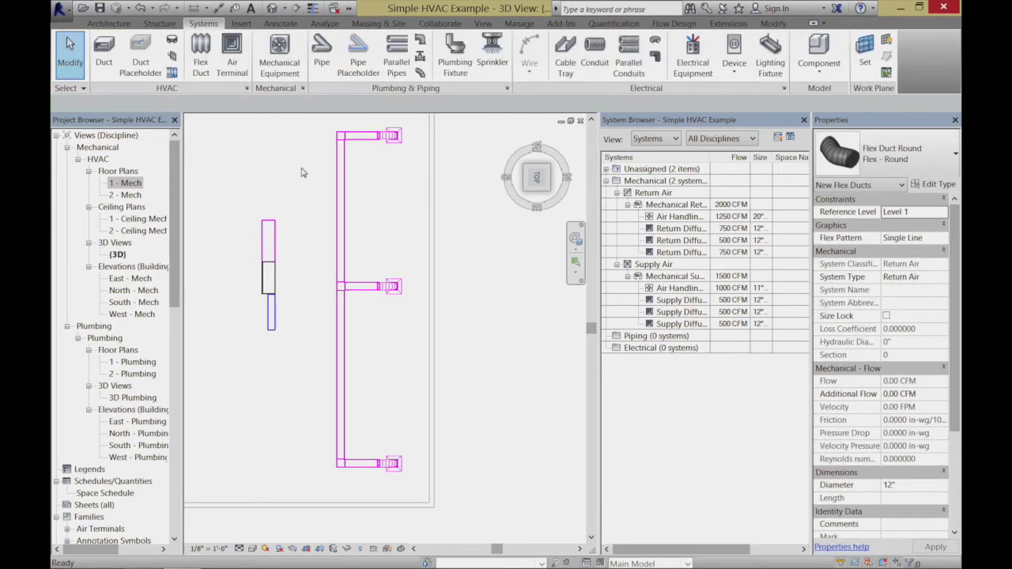
Draw a 12" x 12" horizontal duct about 6' - 6" long from the long return duct toward the air handling unit's side, between the upper and middle branches.
click(529, 193)
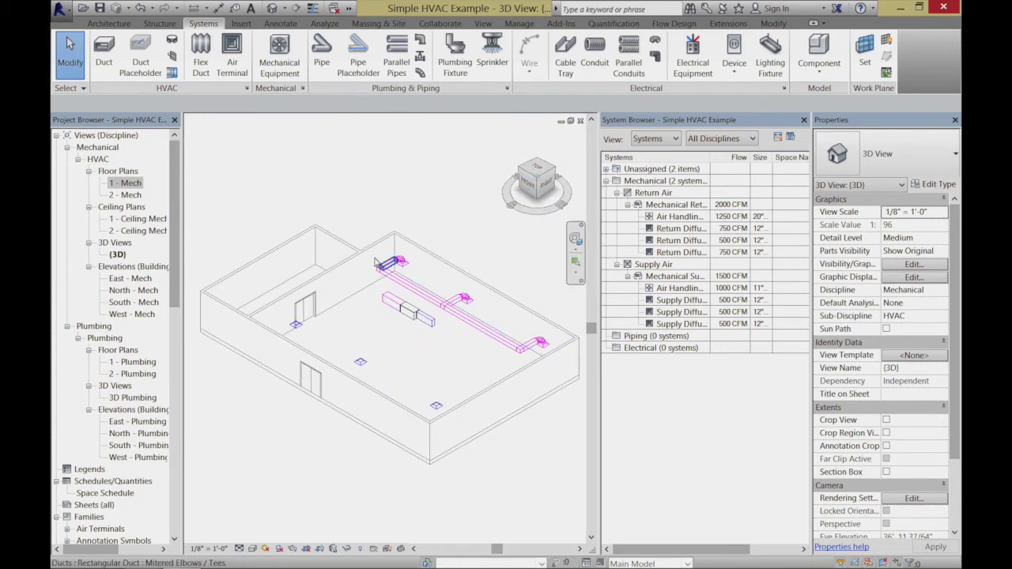
click(575, 263)
drag(368, 241, 460, 340)
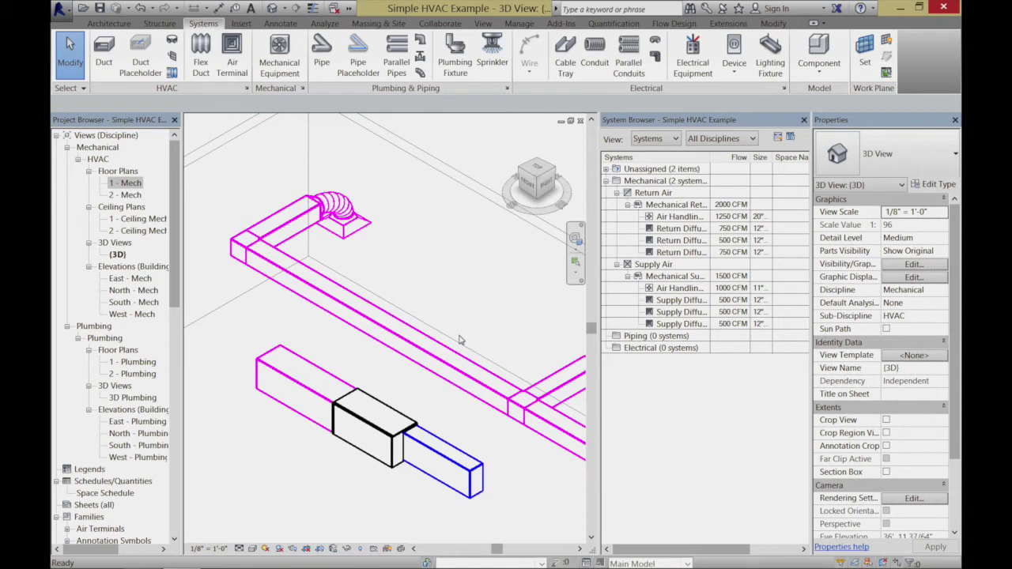
scroll(461, 340, down, 2)
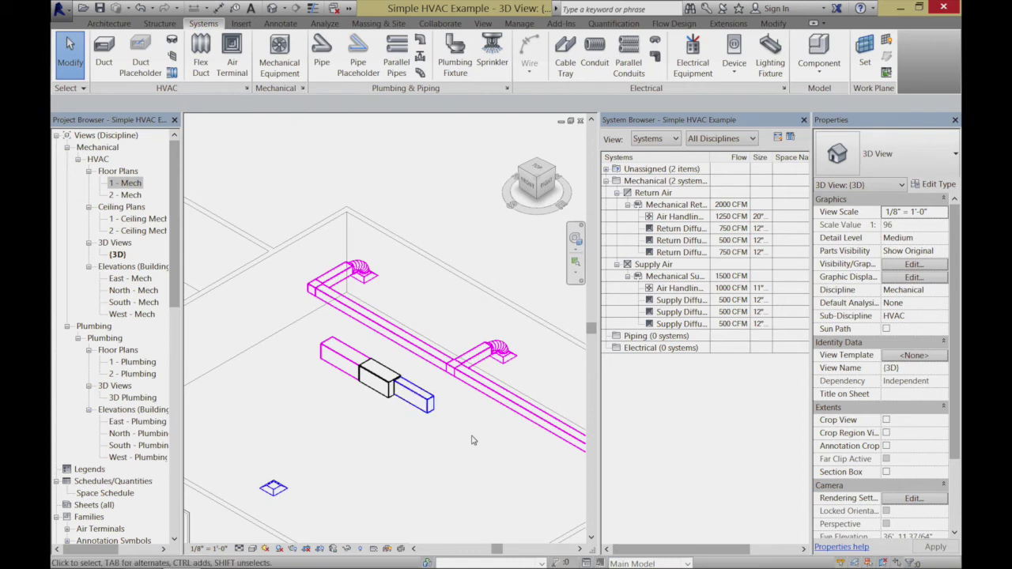
click(536, 169)
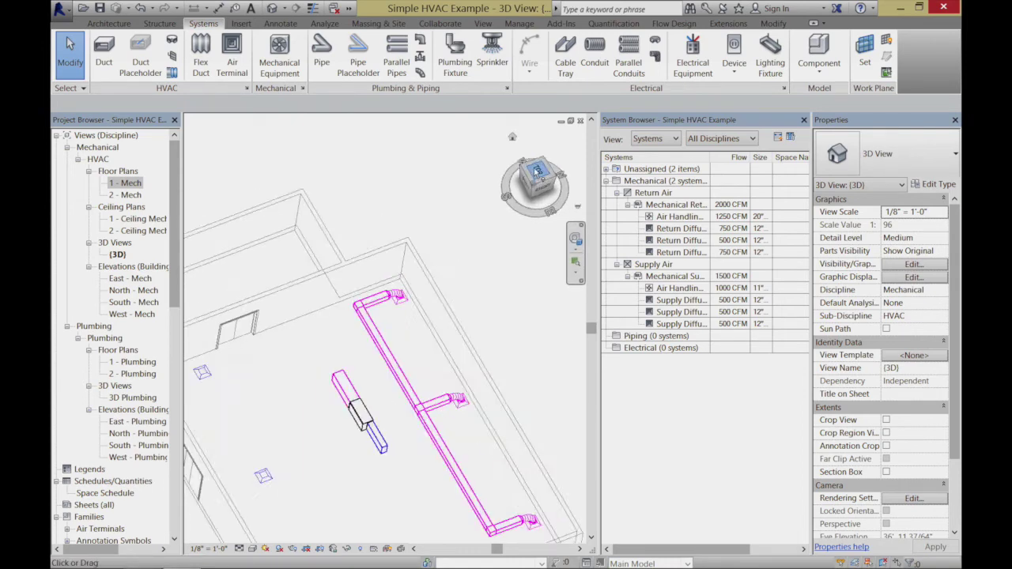
click(575, 262)
drag(368, 273, 528, 382)
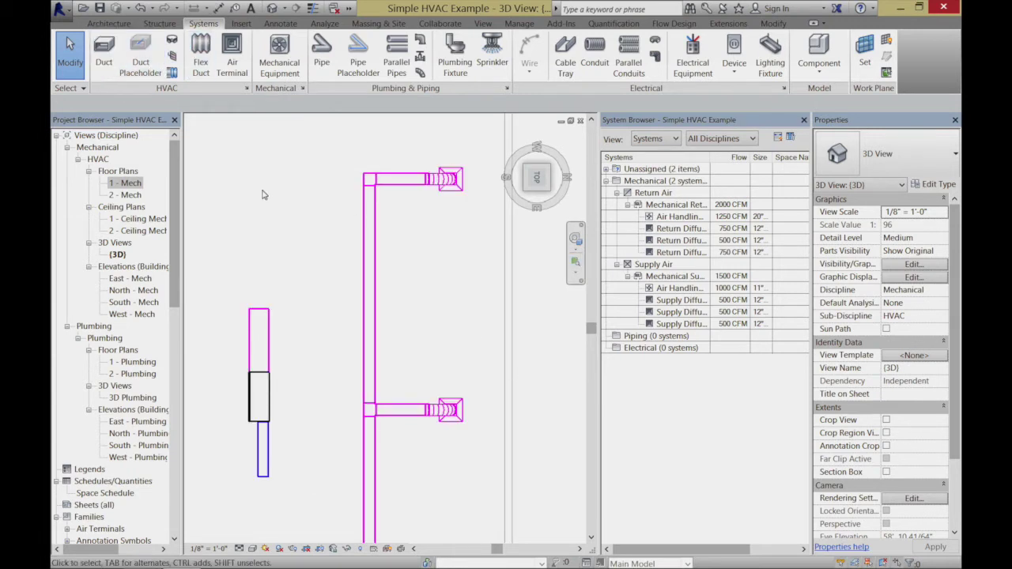
click(107, 52)
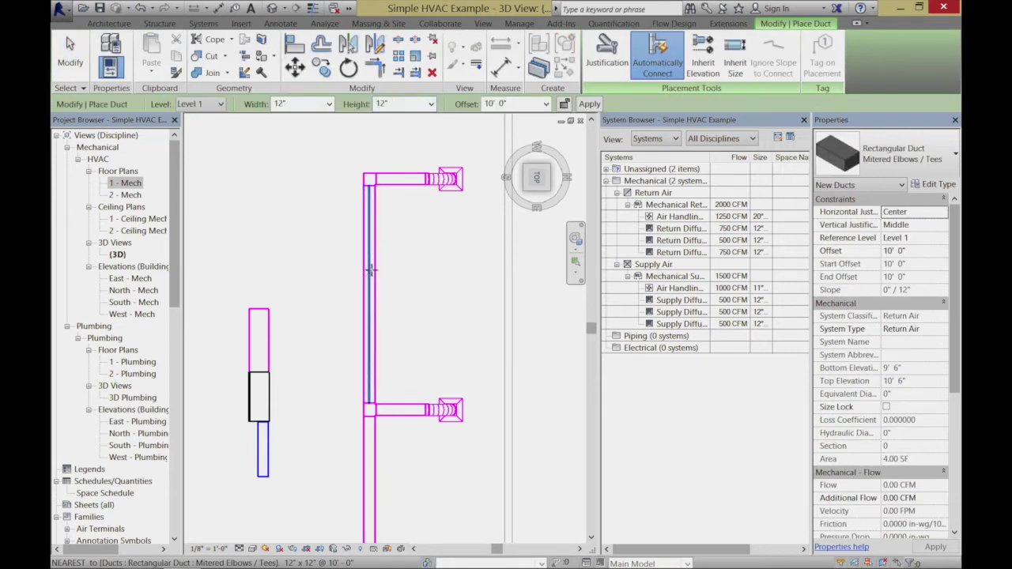
click(371, 249)
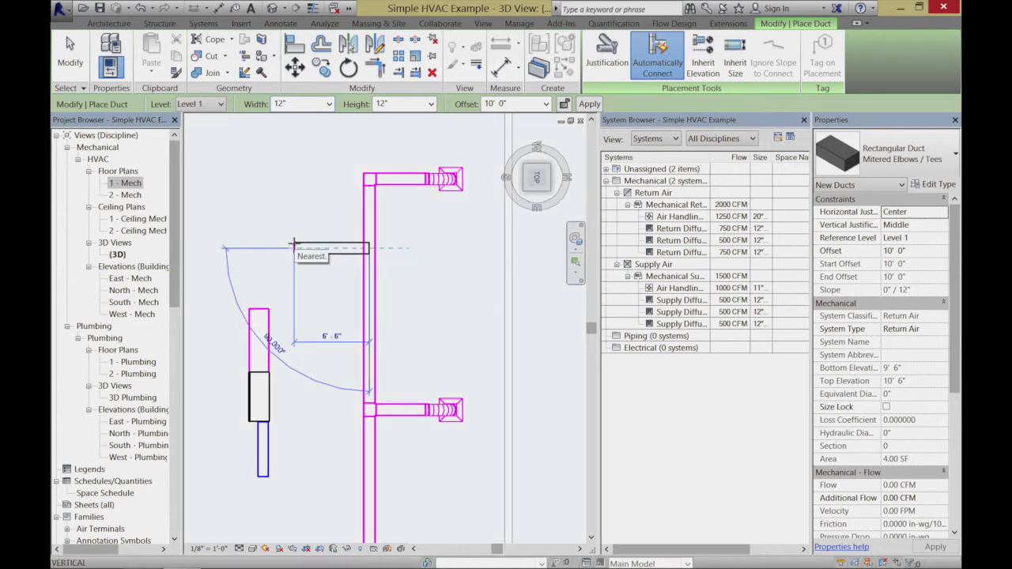
click(294, 248)
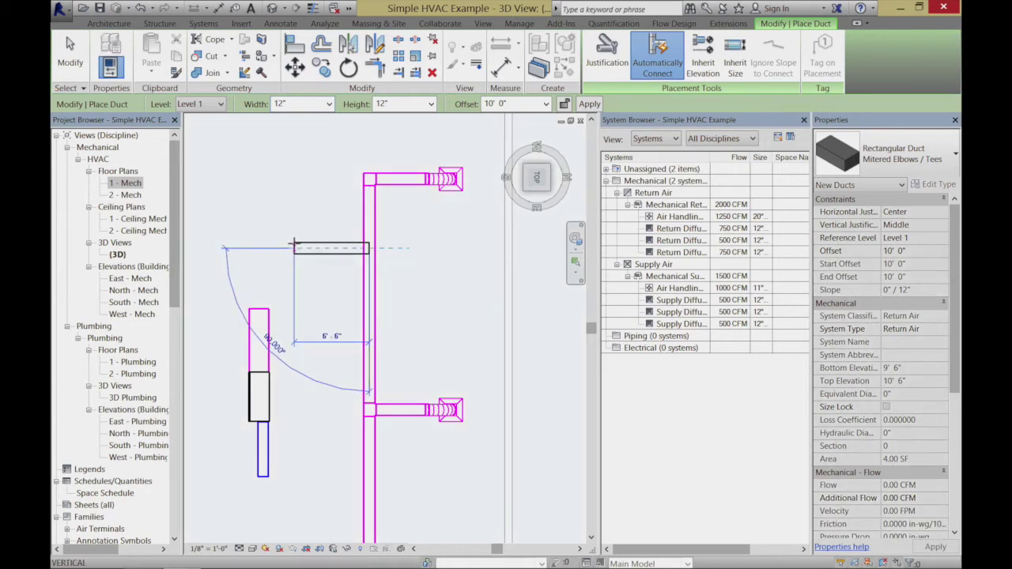
click(71, 68)
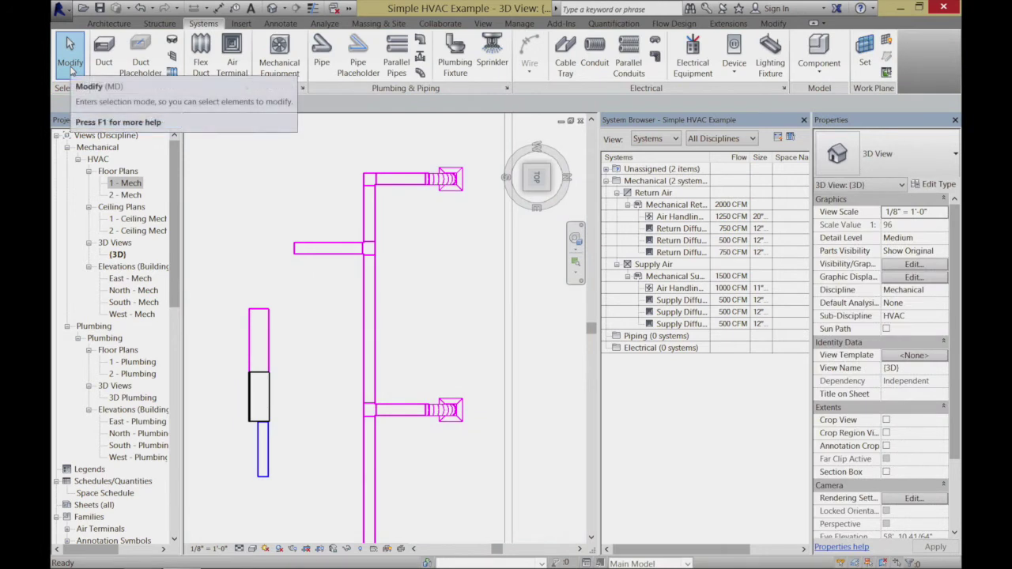
Extend the free end of the new horizontal return duct to align with the centerline of the air handling unit's return duct.
click(334, 259)
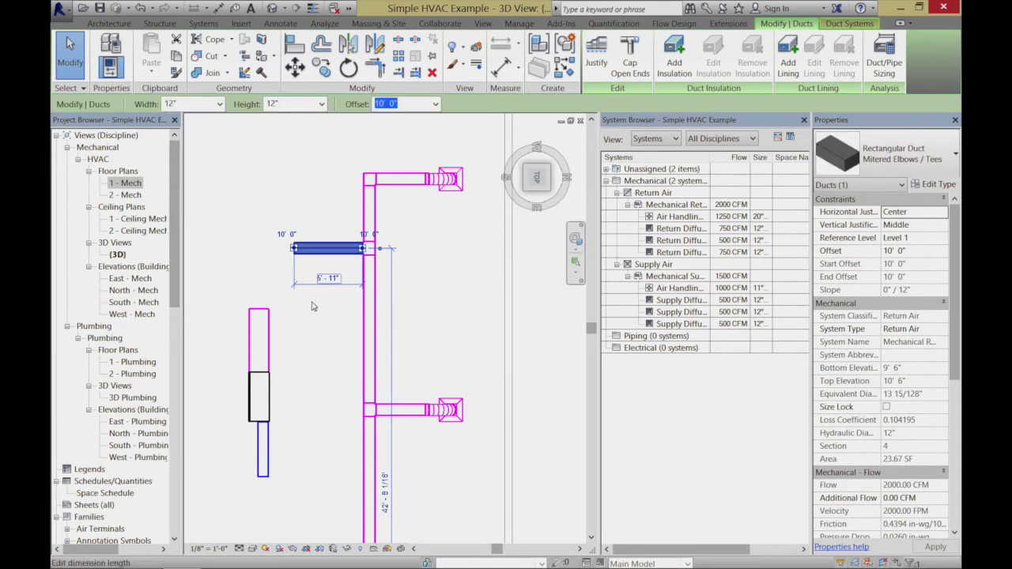
click(266, 333)
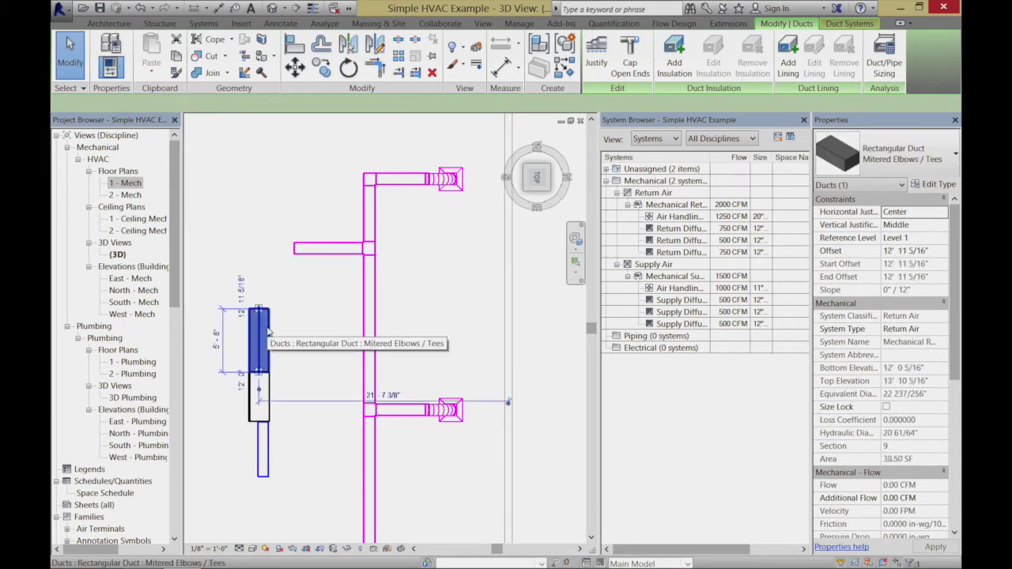
click(310, 361)
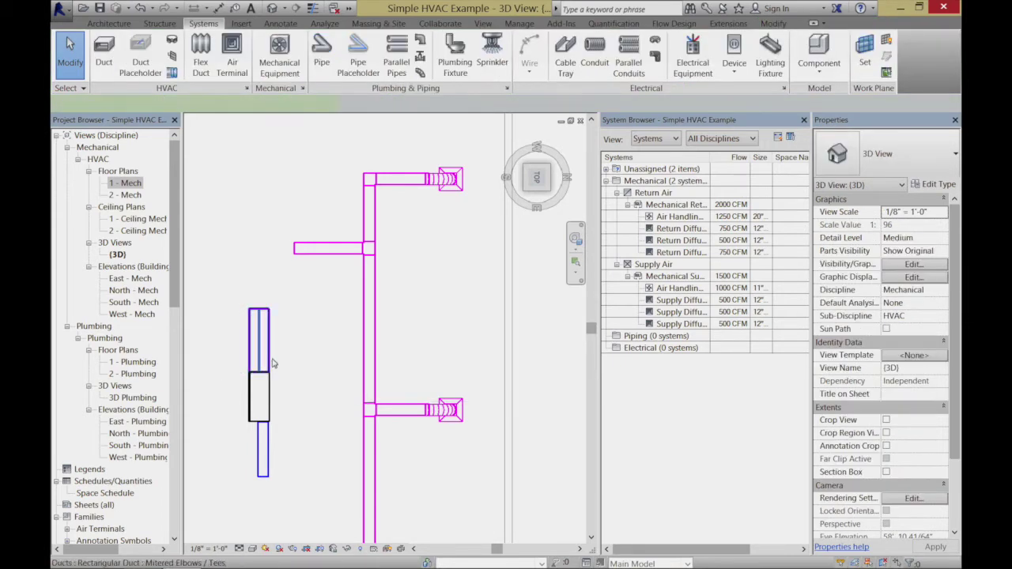
click(273, 362)
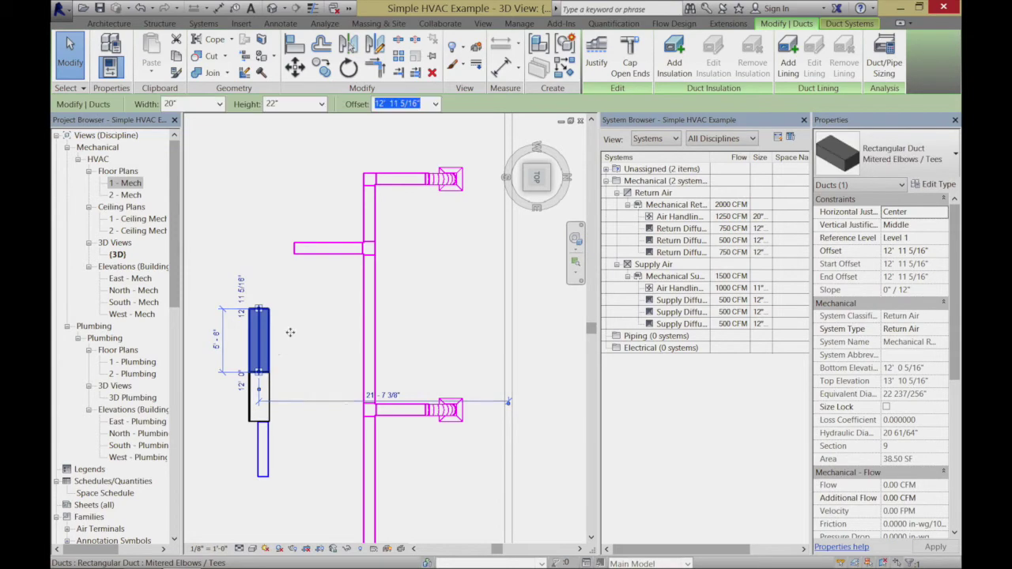
click(315, 299)
click(308, 251)
drag(296, 248, 258, 247)
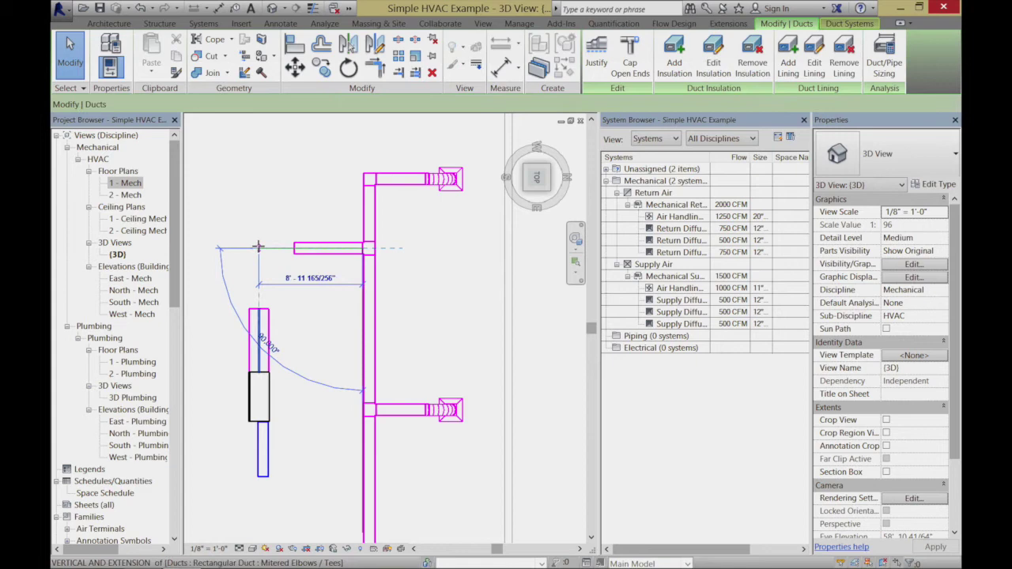
Extend the air handling unit's return duct to the end of the horizontal return duct, joining the two at a corner.
click(303, 357)
click(259, 312)
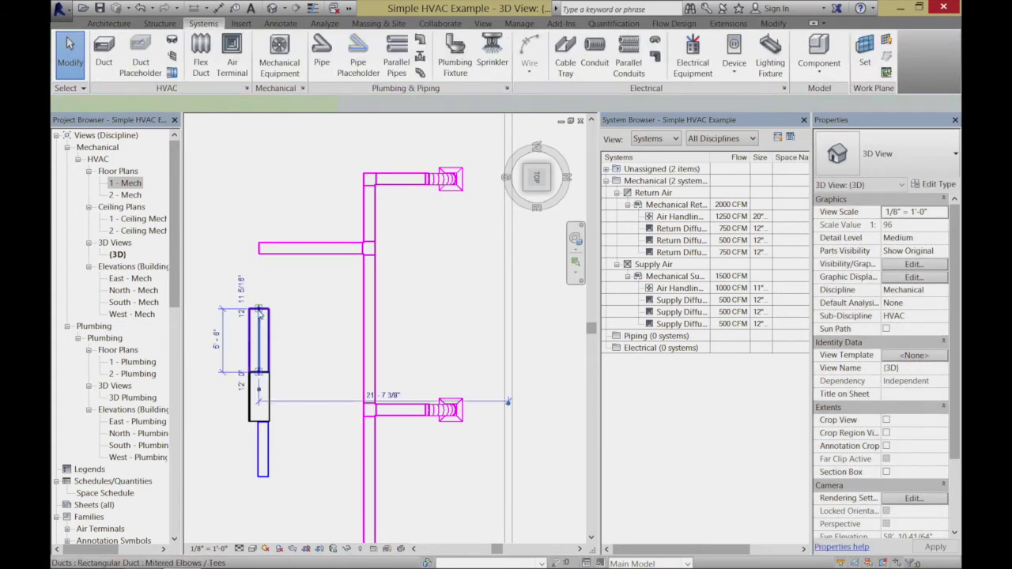
drag(259, 311, 259, 248)
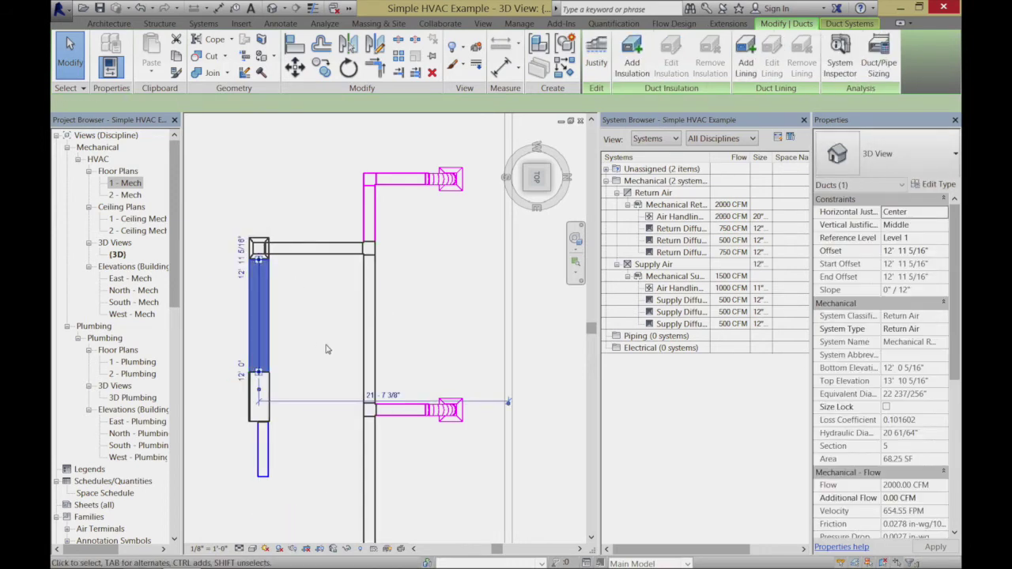
click(326, 351)
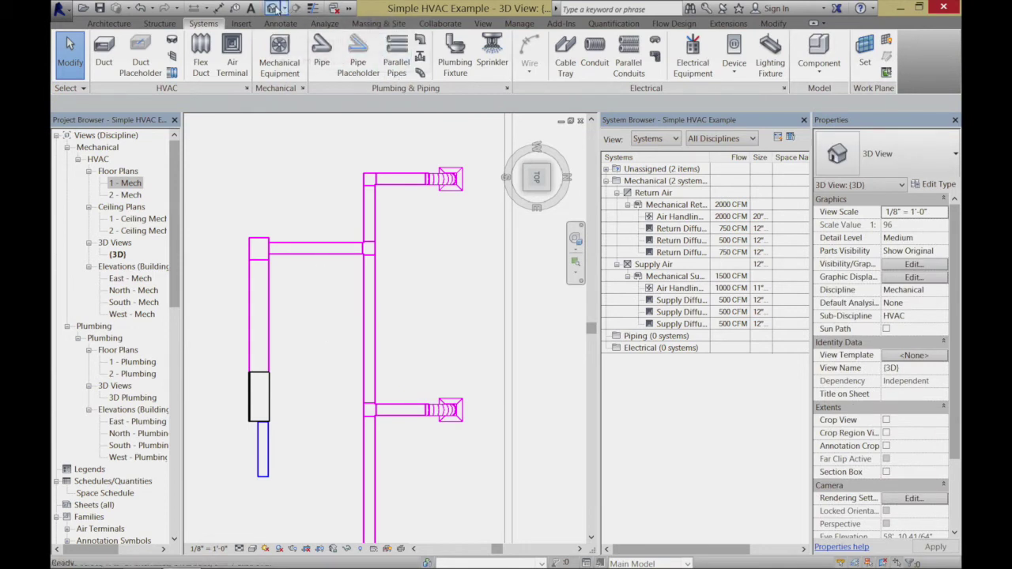
Examine the rebuilt return ductwork in 3D, focusing on the corner fitting at the end of the air handling unit's return duct.
mouse_move(519, 192)
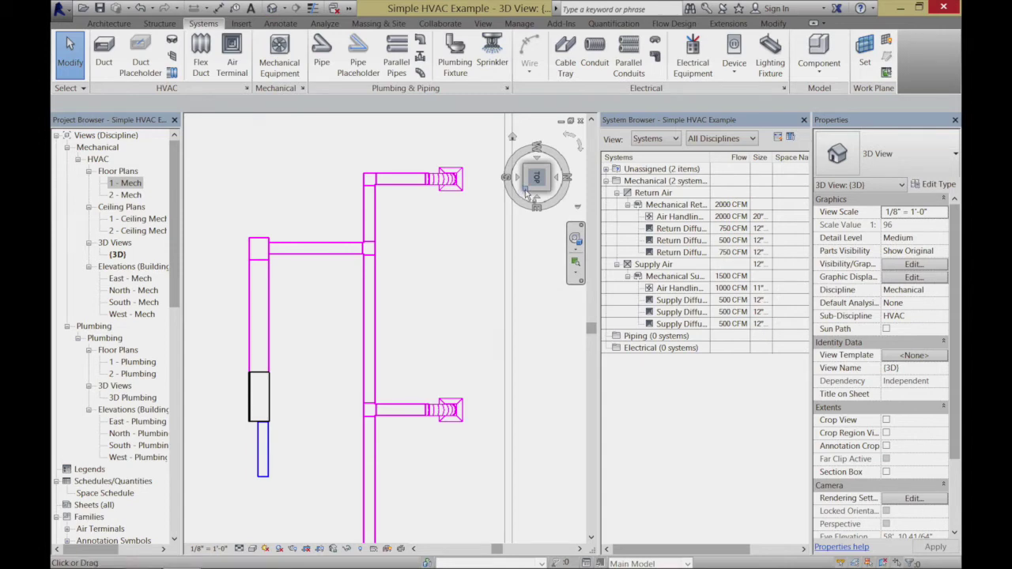
click(526, 192)
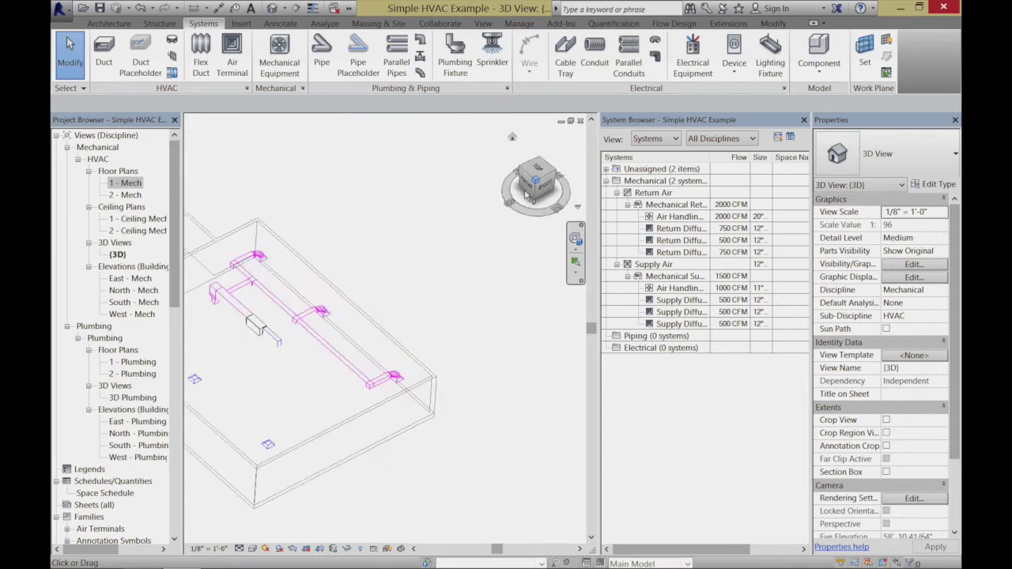
click(576, 262)
drag(353, 268, 414, 333)
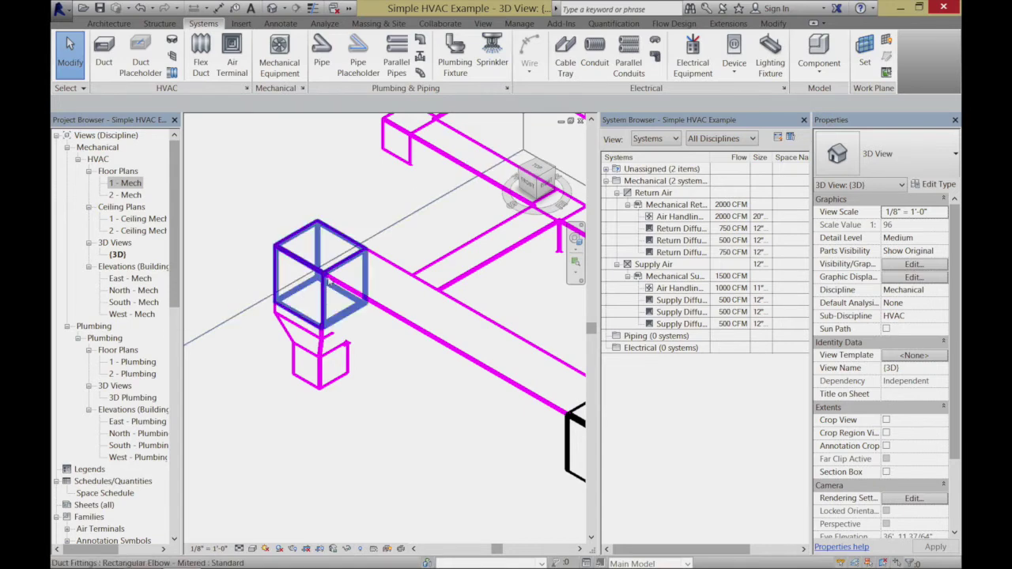
scroll(388, 477, down, 5)
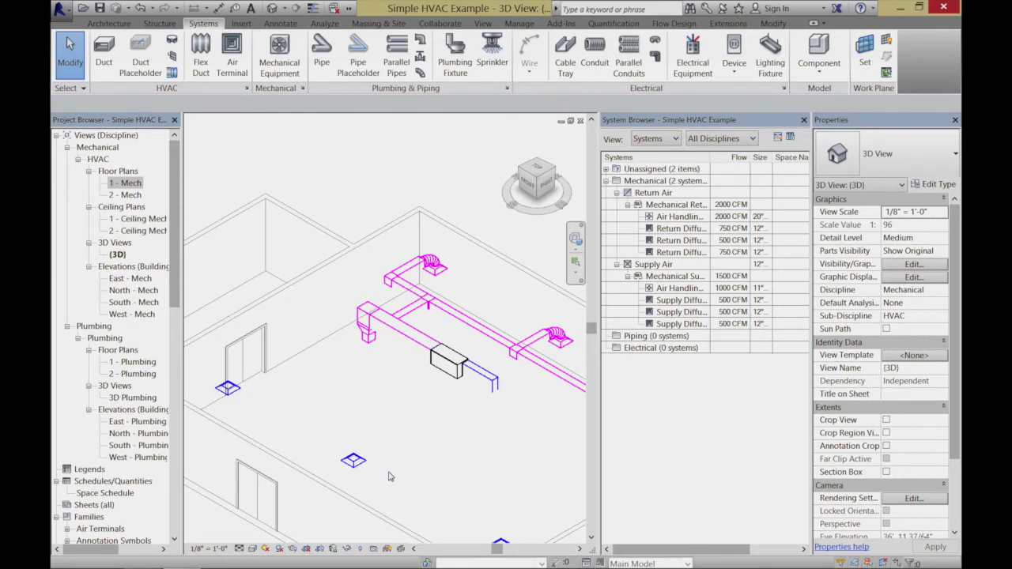
Draw a 12" x 12" Supply Air duct at 10' 0" offset beside the supply diffusers, running from the upper diffuser's level to the lower one's.
click(538, 169)
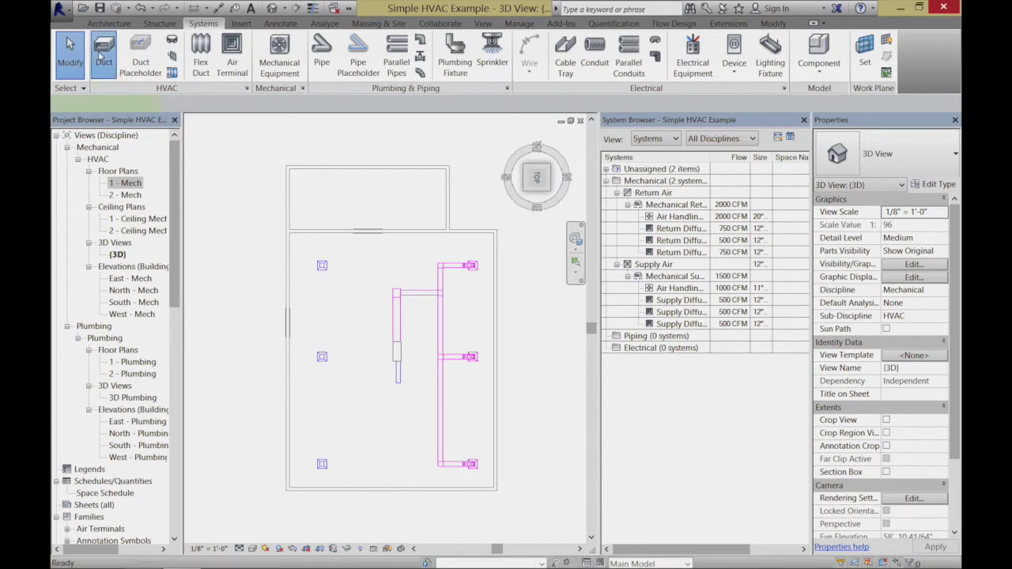
click(101, 60)
click(944, 330)
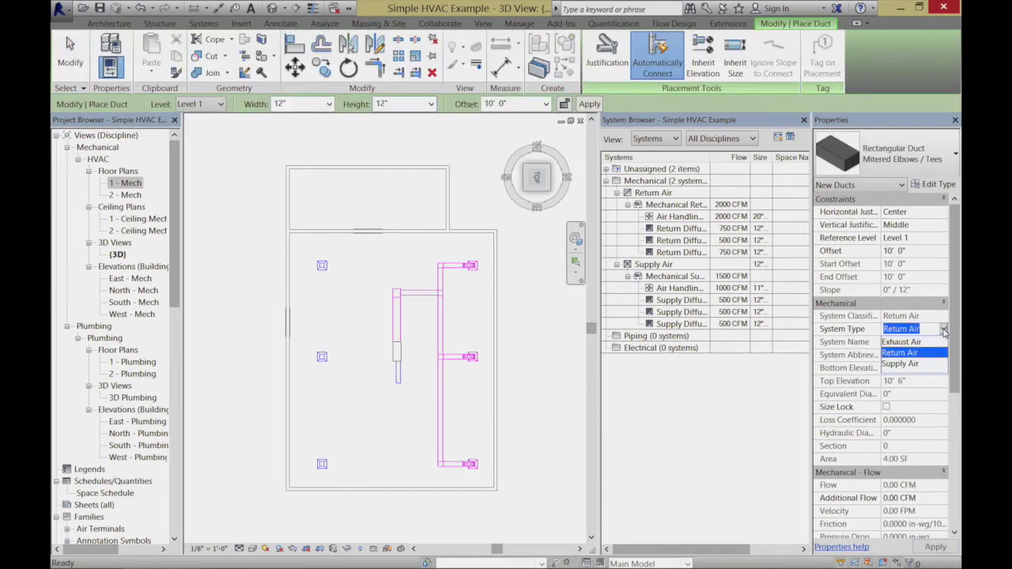
click(901, 364)
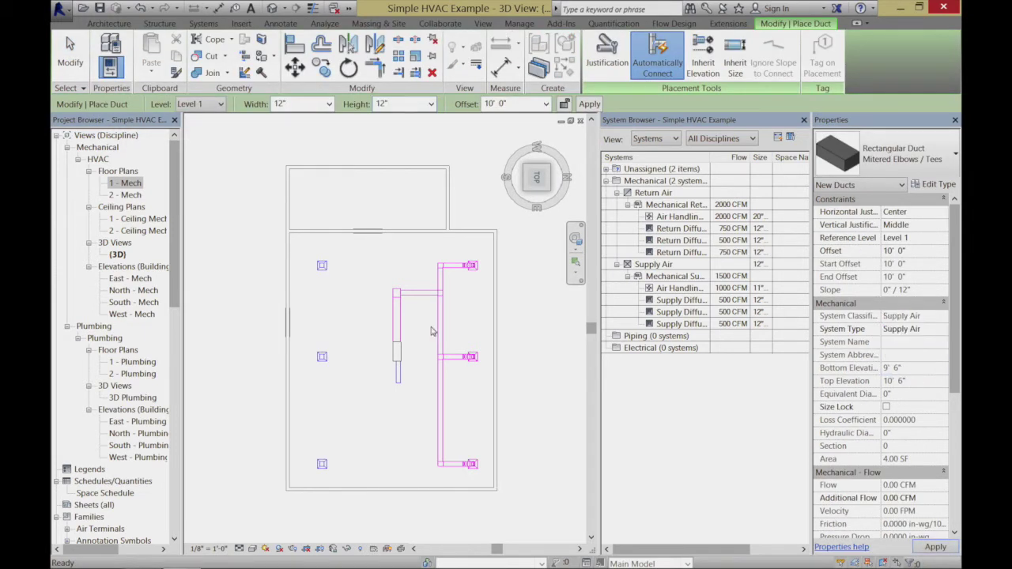
click(350, 266)
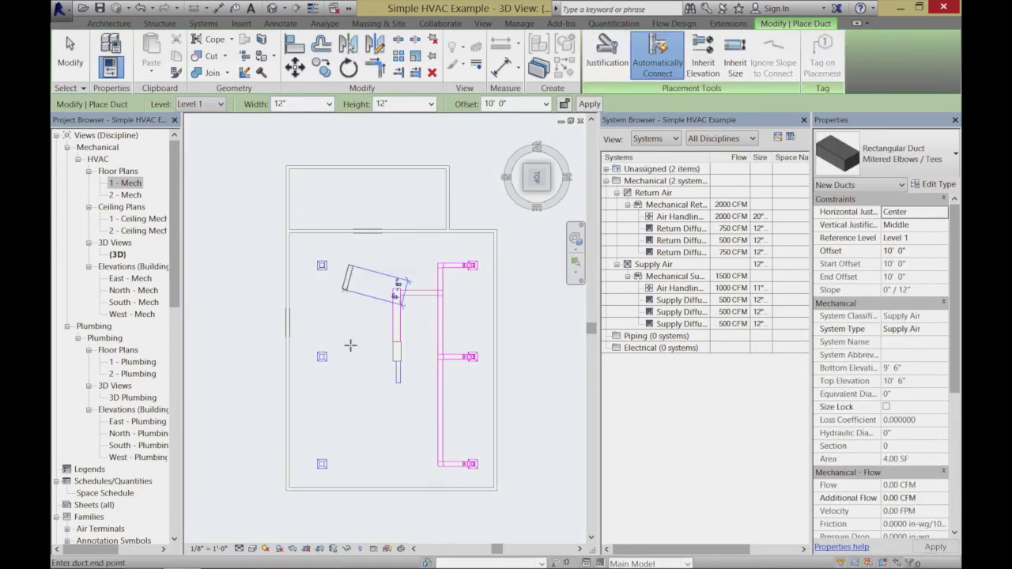
click(348, 457)
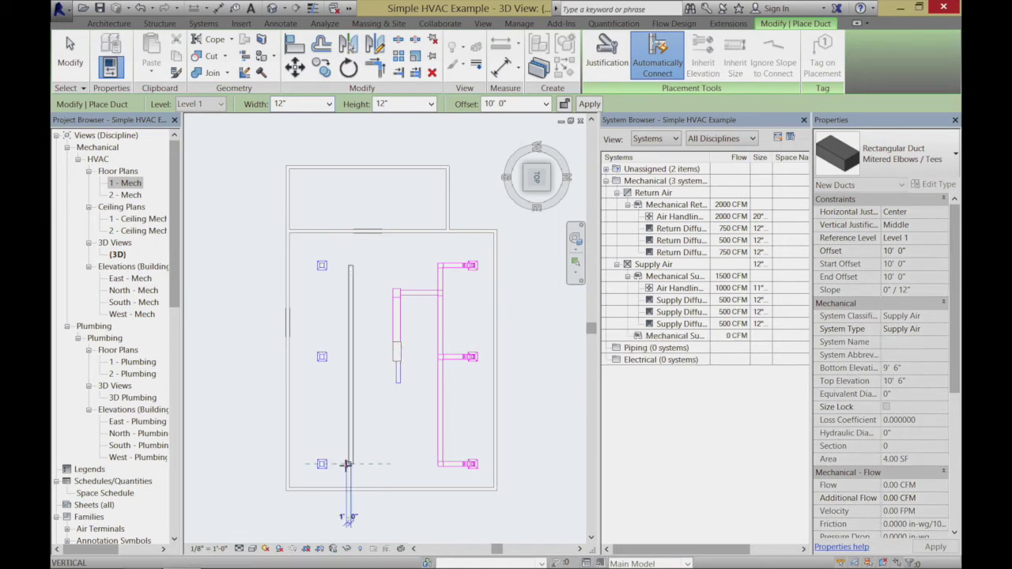
Continue the supply duct from its lower end with a short horizontal branch ending just before the lower supply diffuser.
click(575, 265)
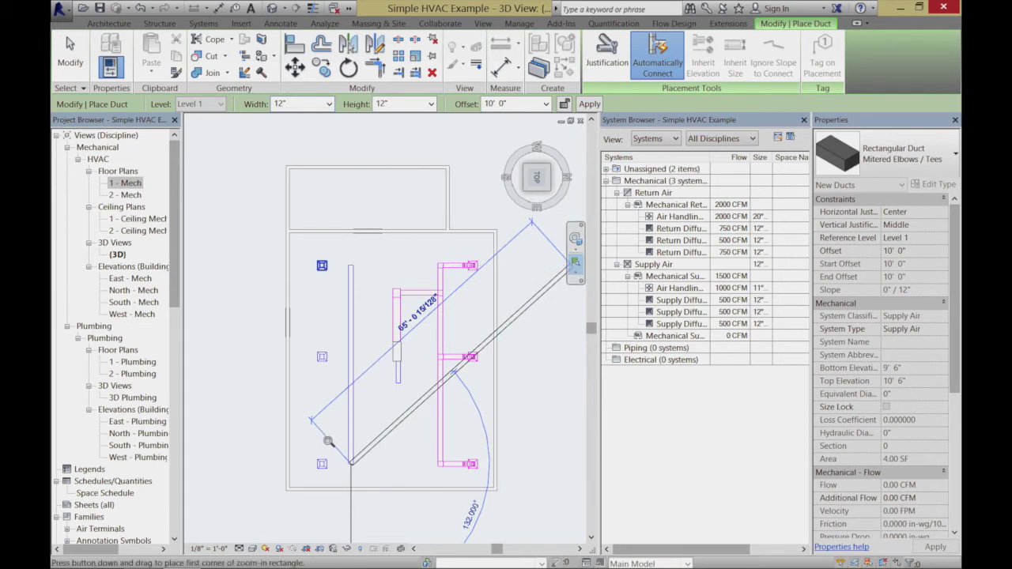
drag(318, 448, 387, 494)
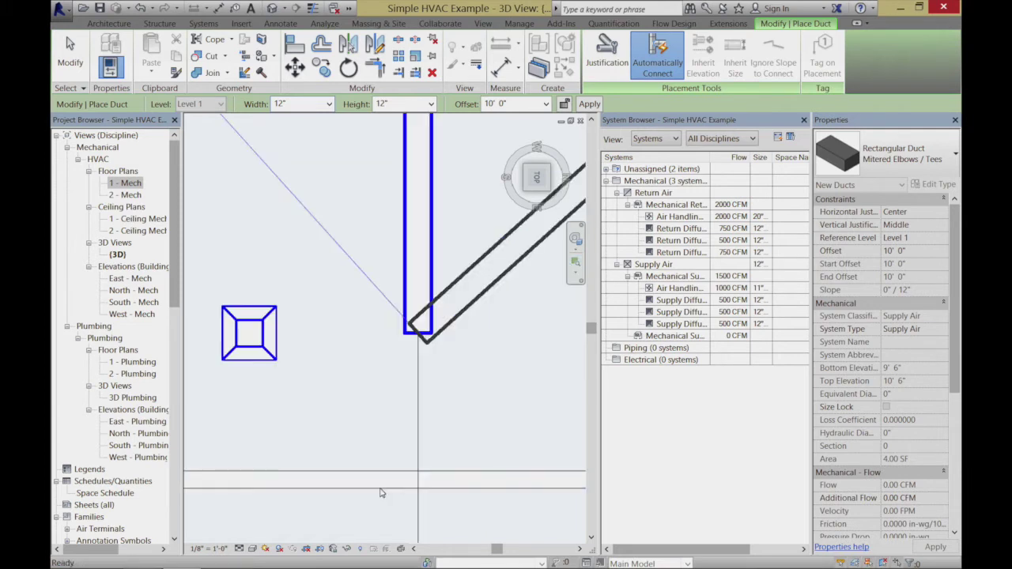
click(306, 332)
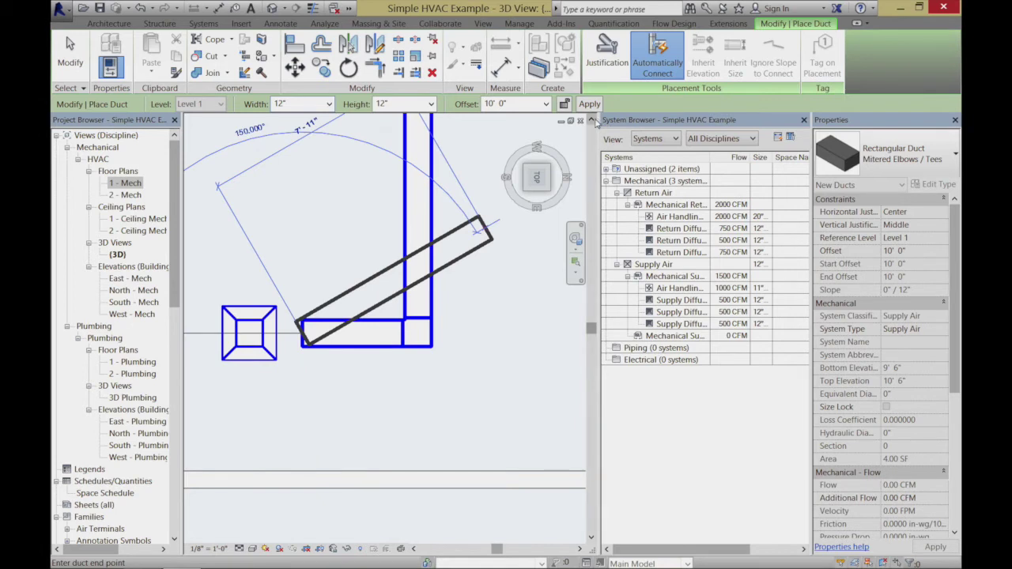
Draw a 12" x 12" horizontal branch duct from beside the middle supply diffuser to the centerline of the long supply duct.
click(593, 120)
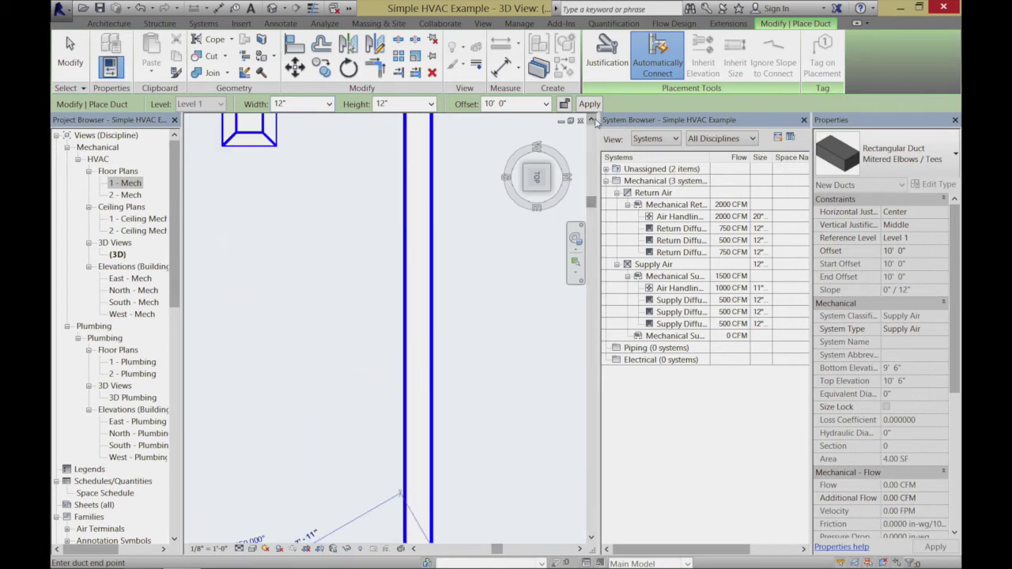
click(592, 120)
click(593, 121)
click(593, 121)
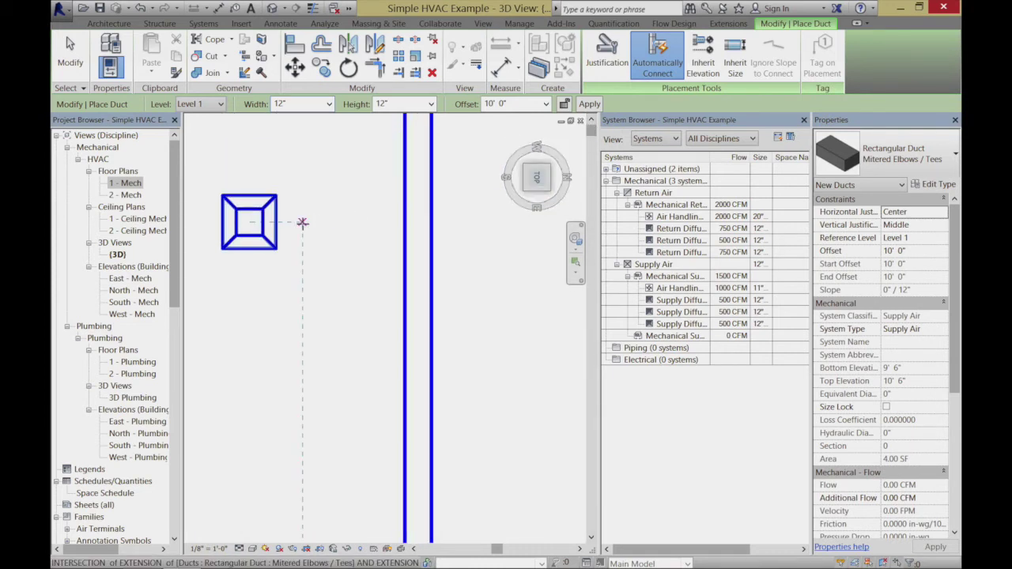
click(302, 223)
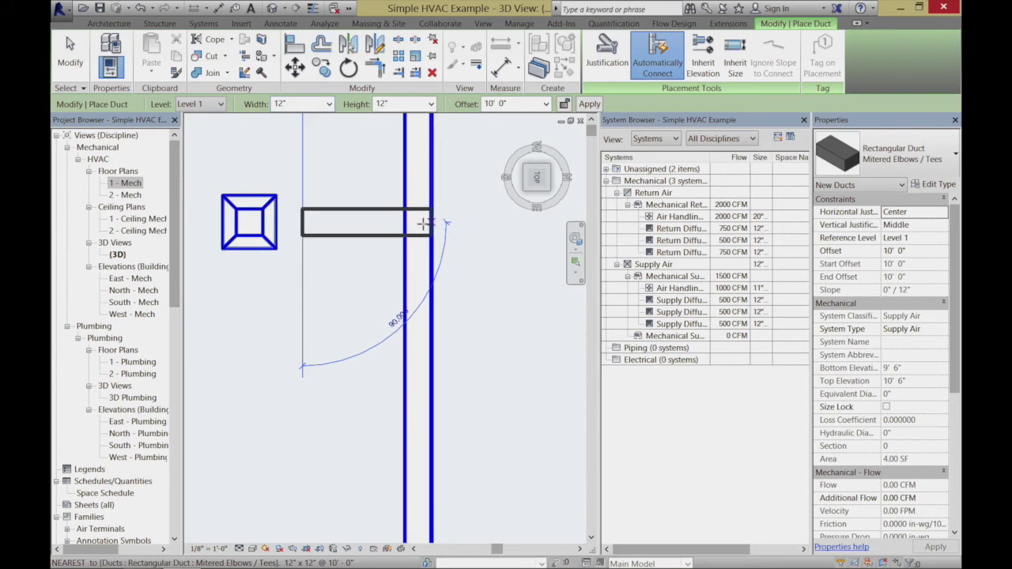
click(422, 223)
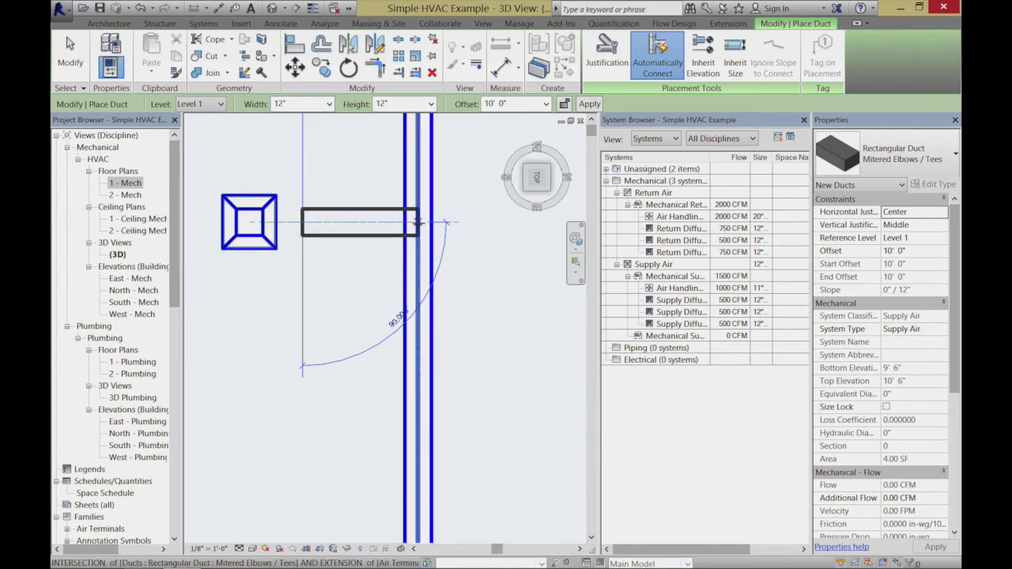
Draw a 12" x 12" horizontal branch duct about 4' long from beside the upper supply diffuser to the long supply duct's upper end.
click(591, 125)
click(591, 125)
click(591, 125)
click(591, 125)
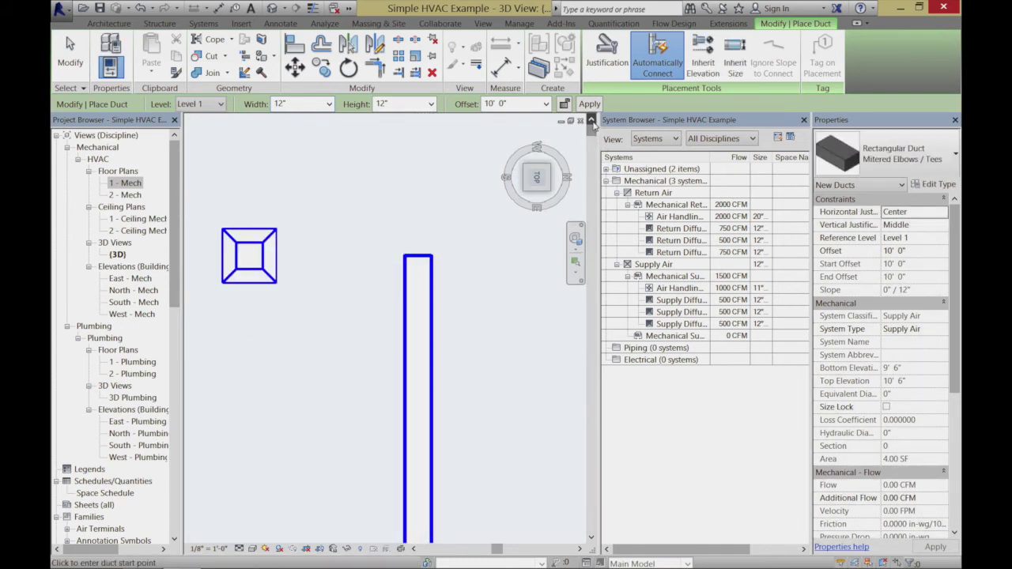
click(591, 539)
click(591, 539)
click(592, 539)
click(592, 540)
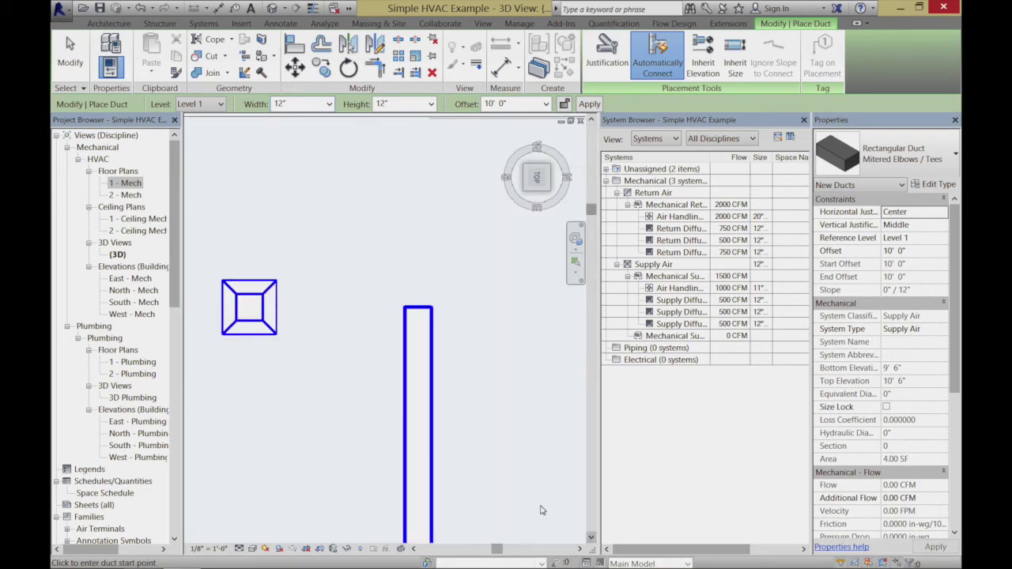
click(301, 308)
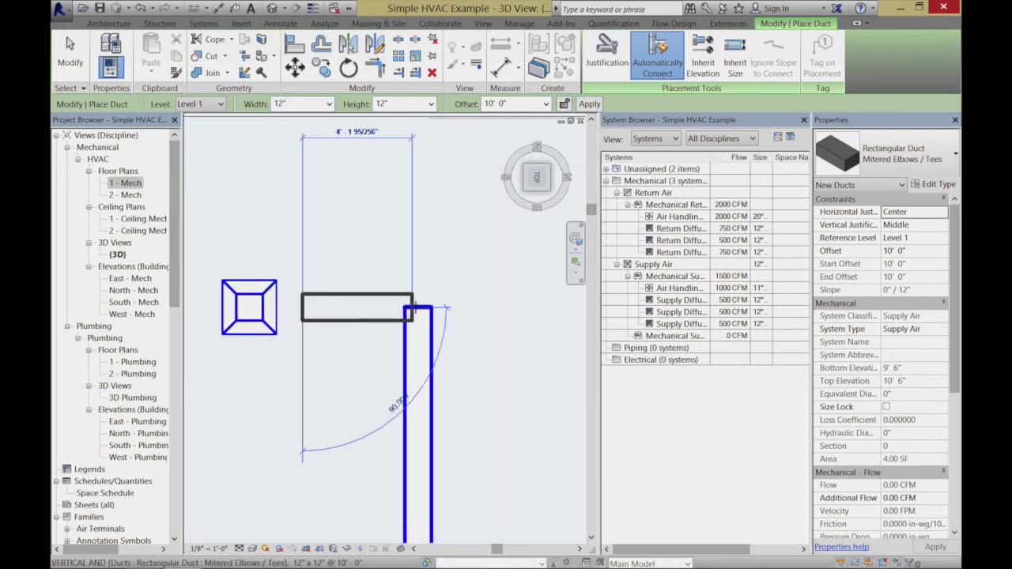
click(414, 308)
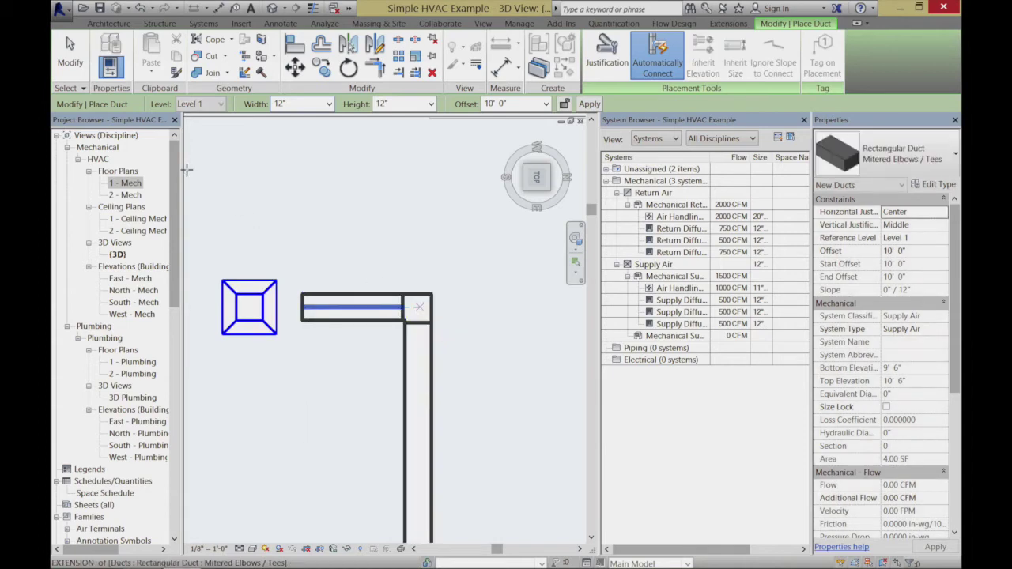
Connect the upper, middle and lower supply diffusers to their branch ducts with 12" round flex ducts.
click(79, 63)
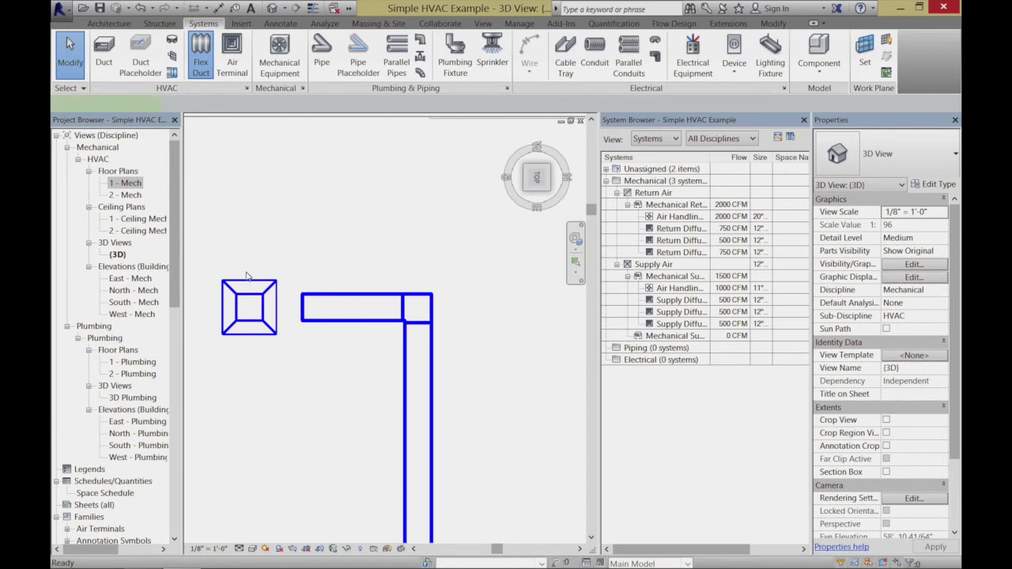
click(275, 306)
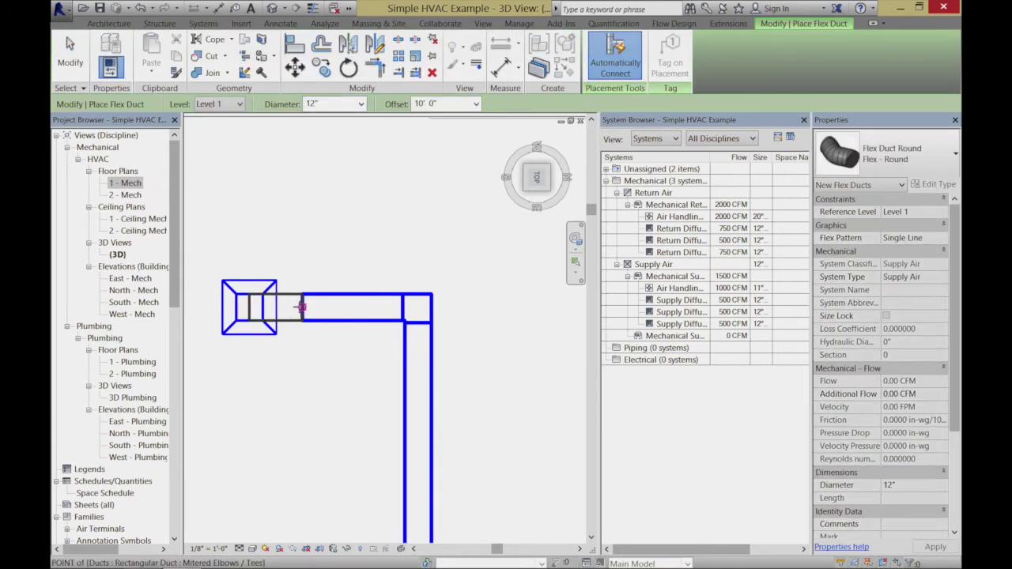
click(301, 307)
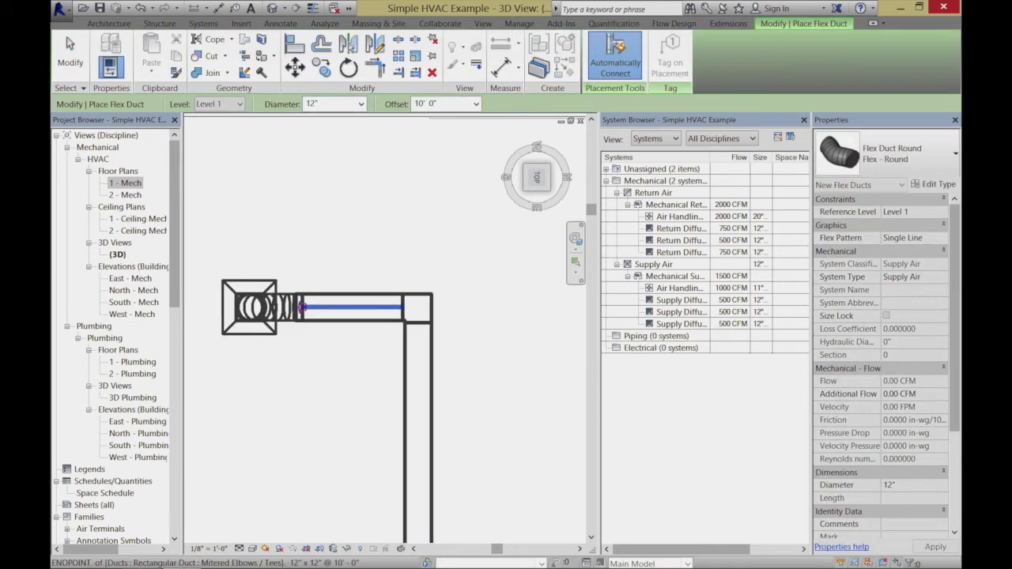
click(591, 538)
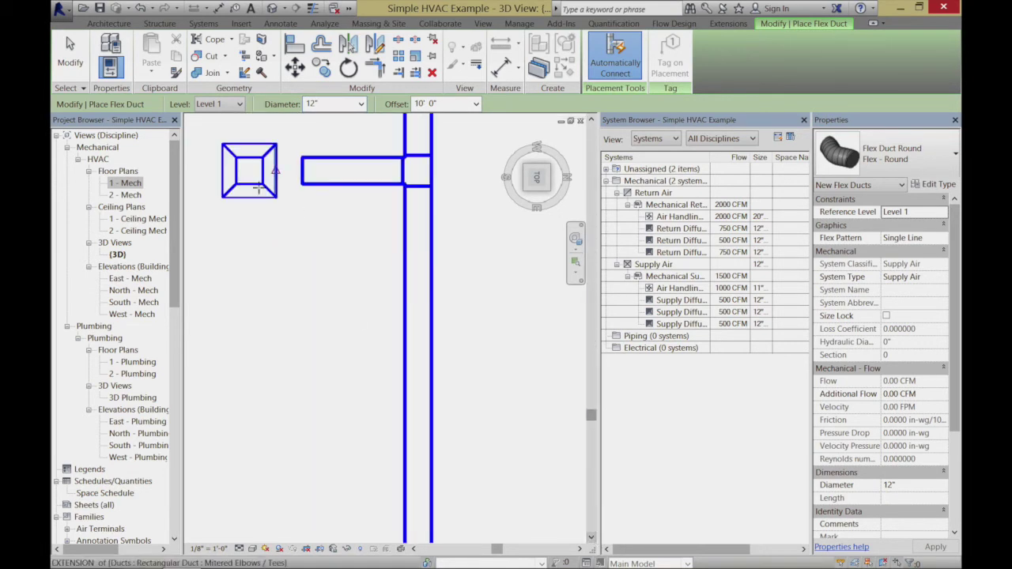
click(249, 171)
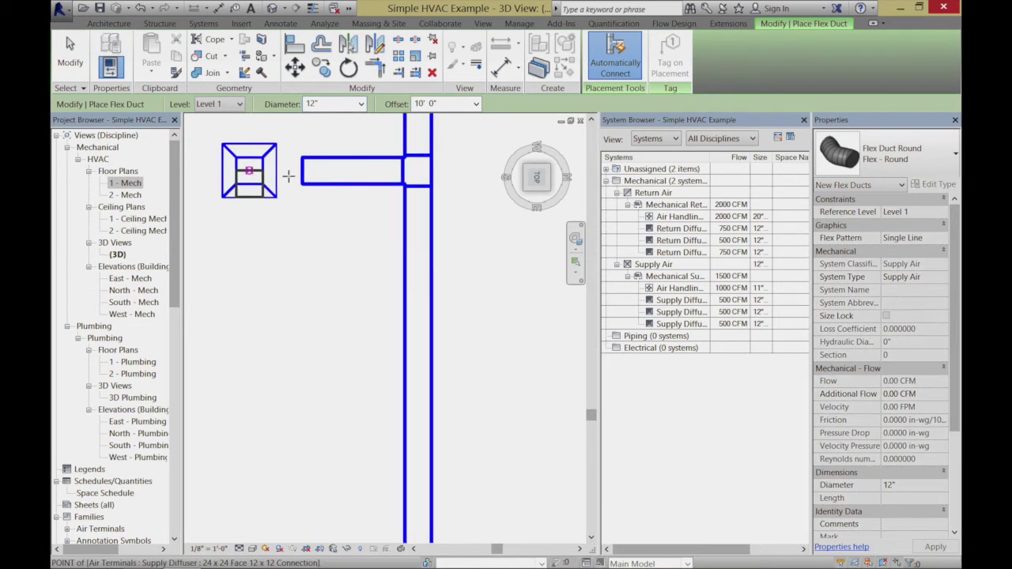
click(303, 172)
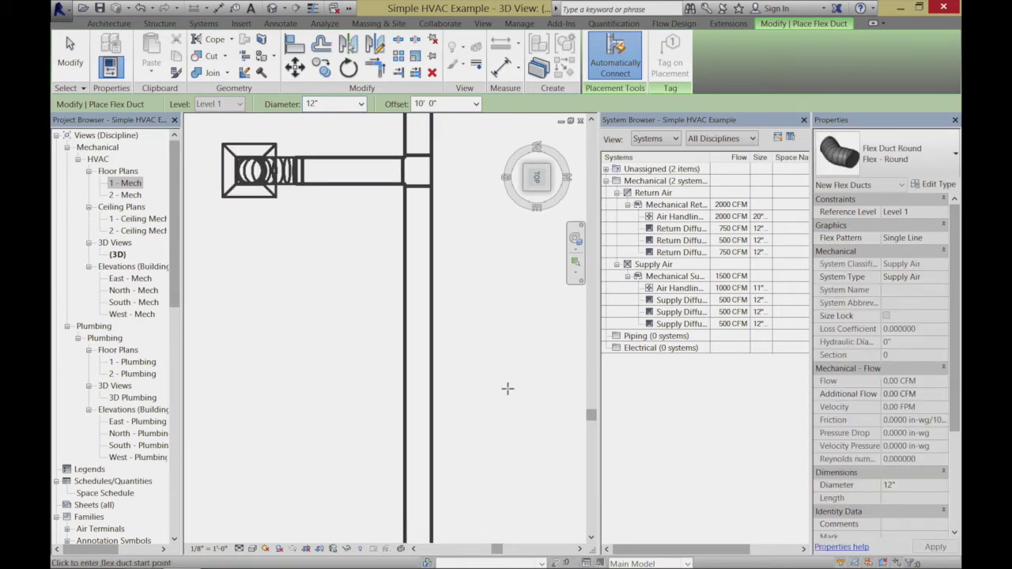
click(590, 540)
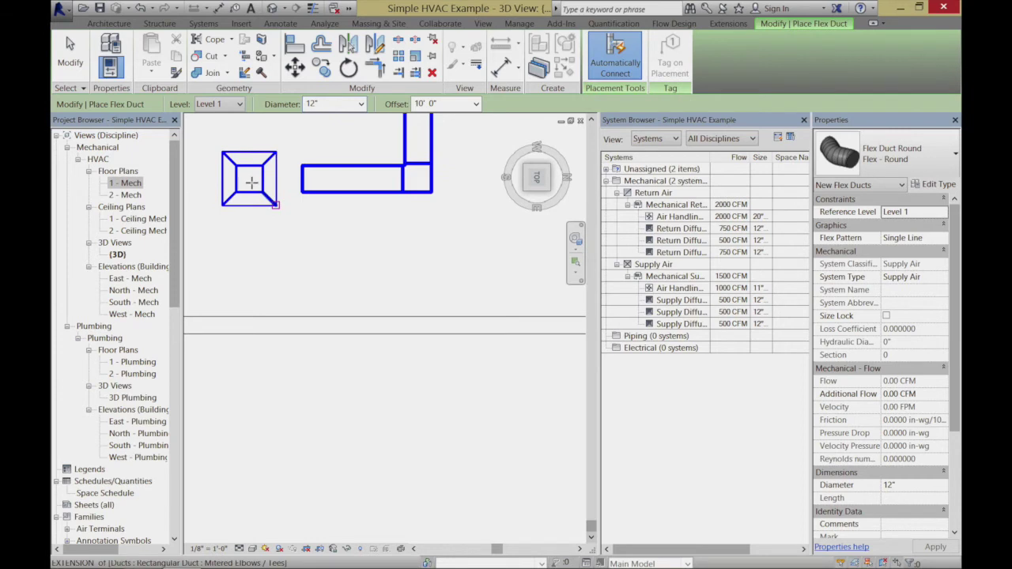
click(276, 184)
click(302, 179)
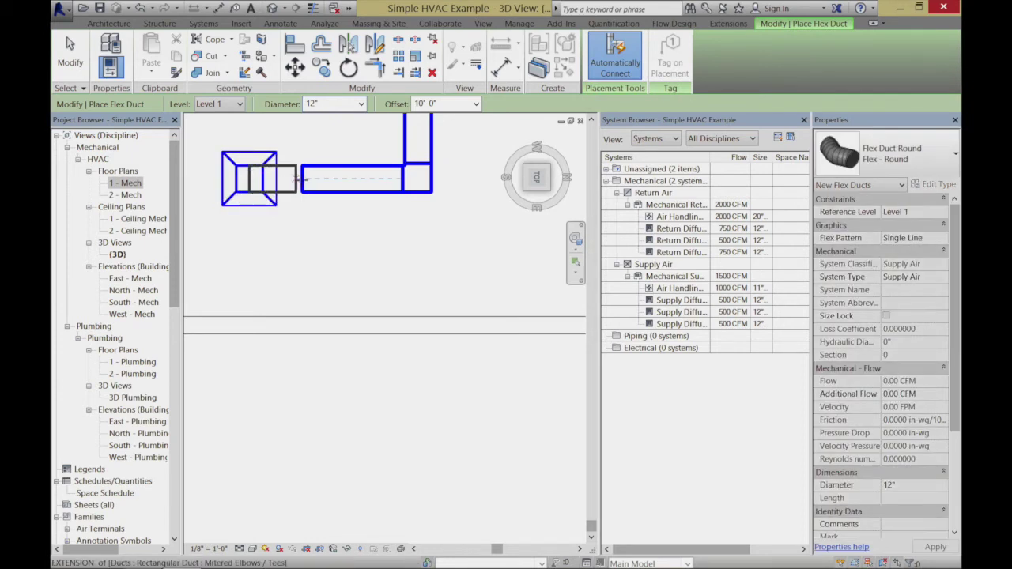
Examine the new supply ductwork and the air handling unit's open supply duct in 3D.
click(526, 194)
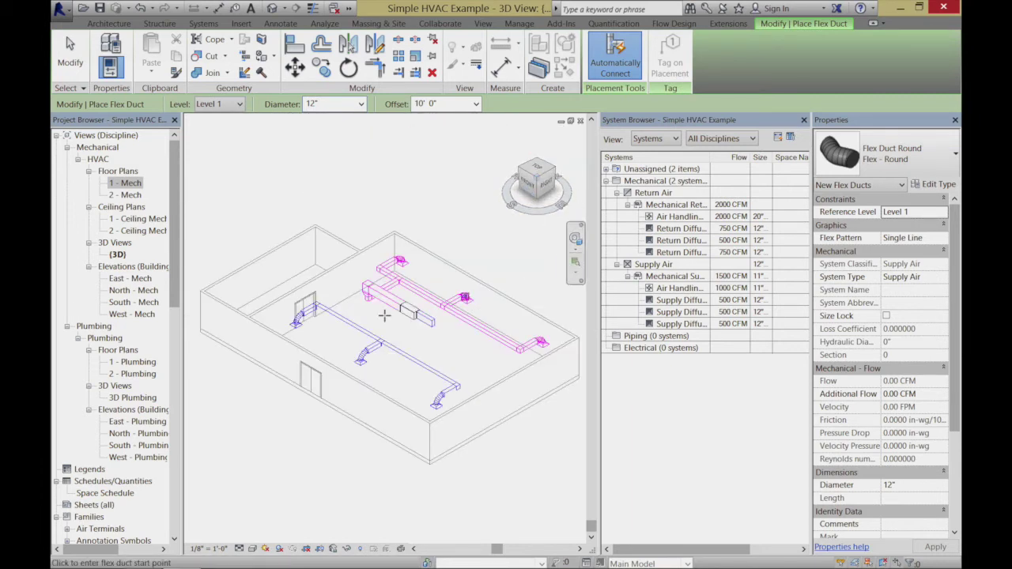
click(575, 263)
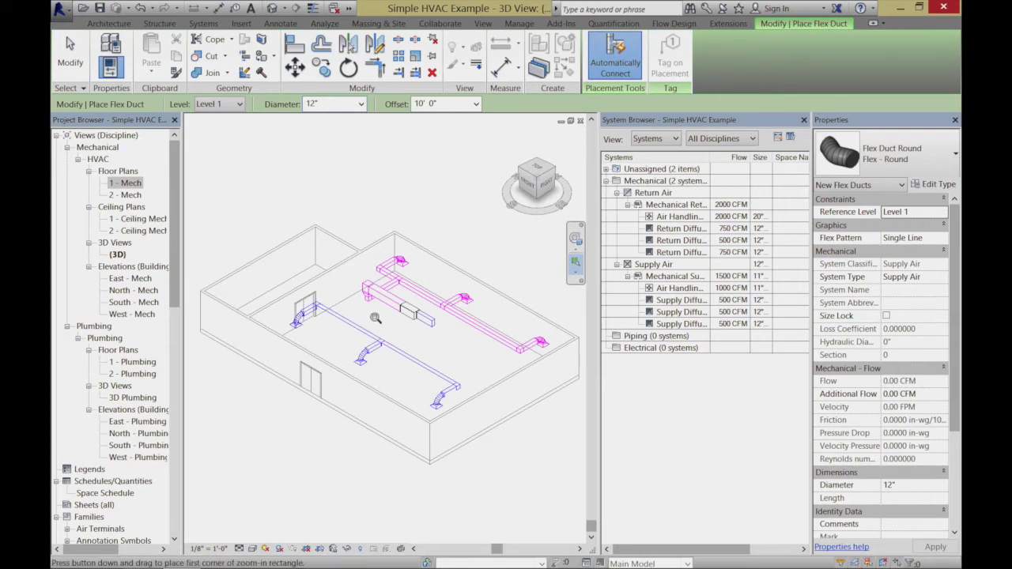
drag(350, 294, 495, 407)
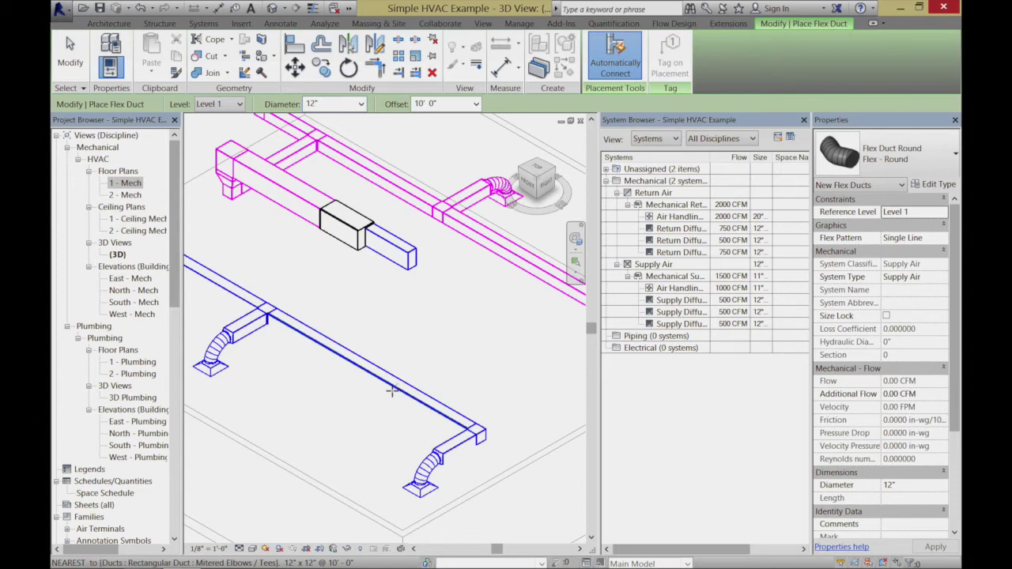
Try to run a 12" round flex duct horizontally from the long supply duct toward the air handling unit's open duct, and undo it.
click(538, 167)
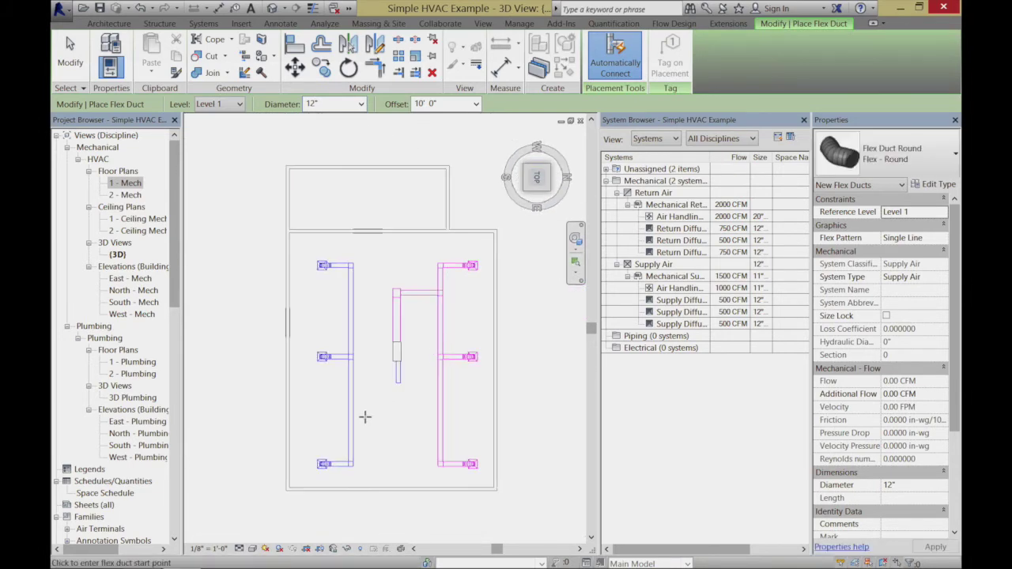
click(350, 419)
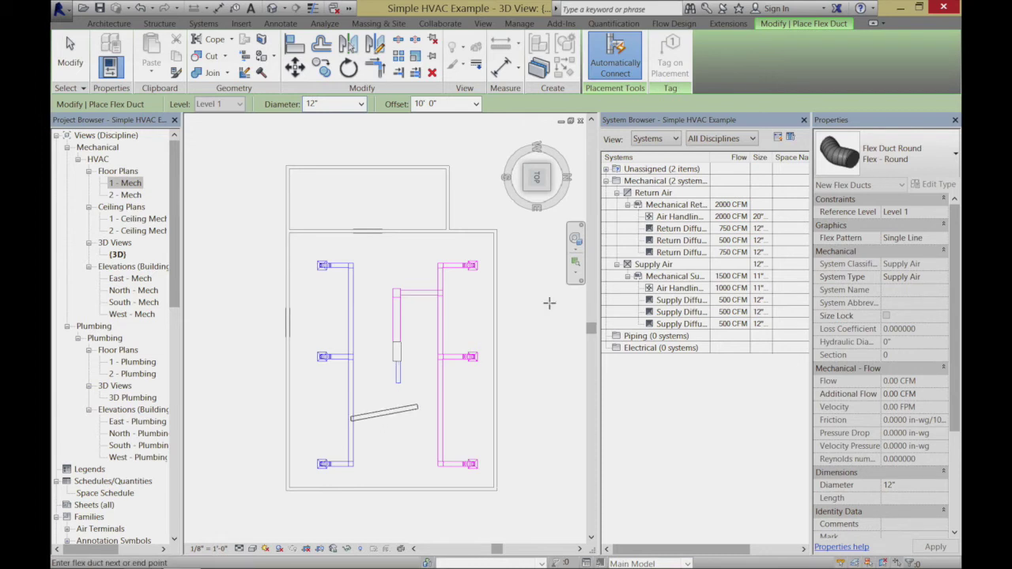
click(576, 264)
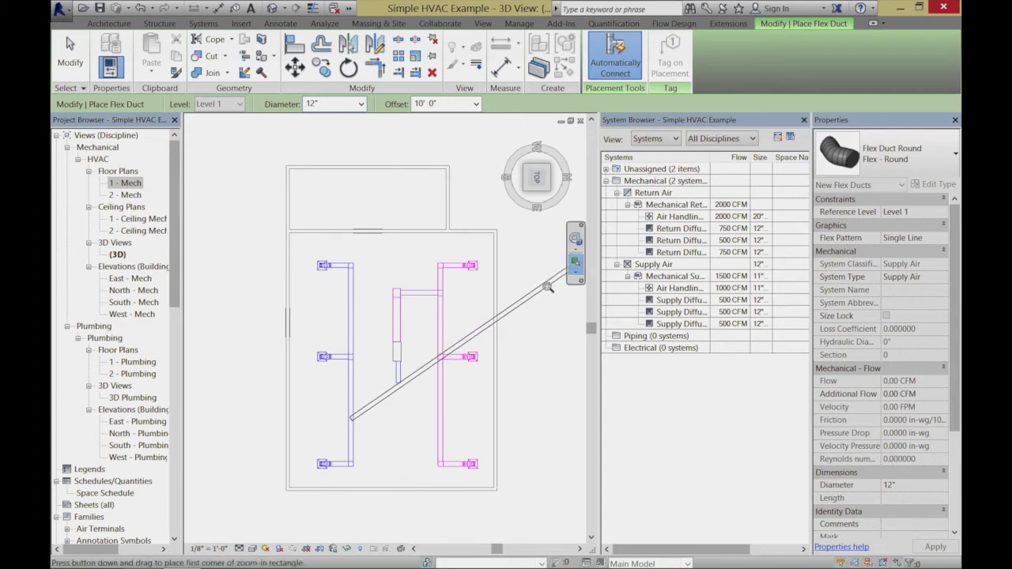
drag(341, 405, 437, 445)
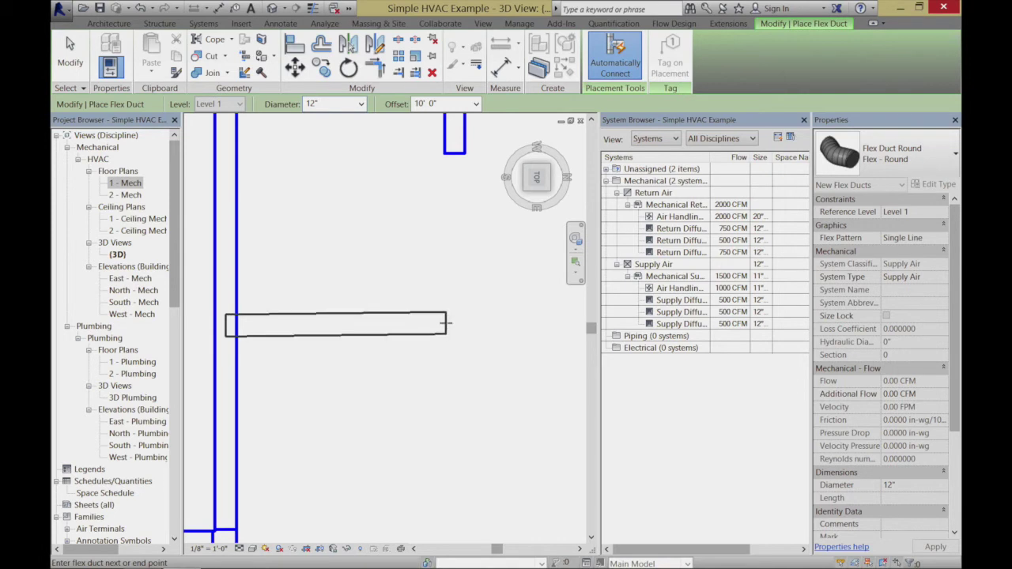
click(447, 325)
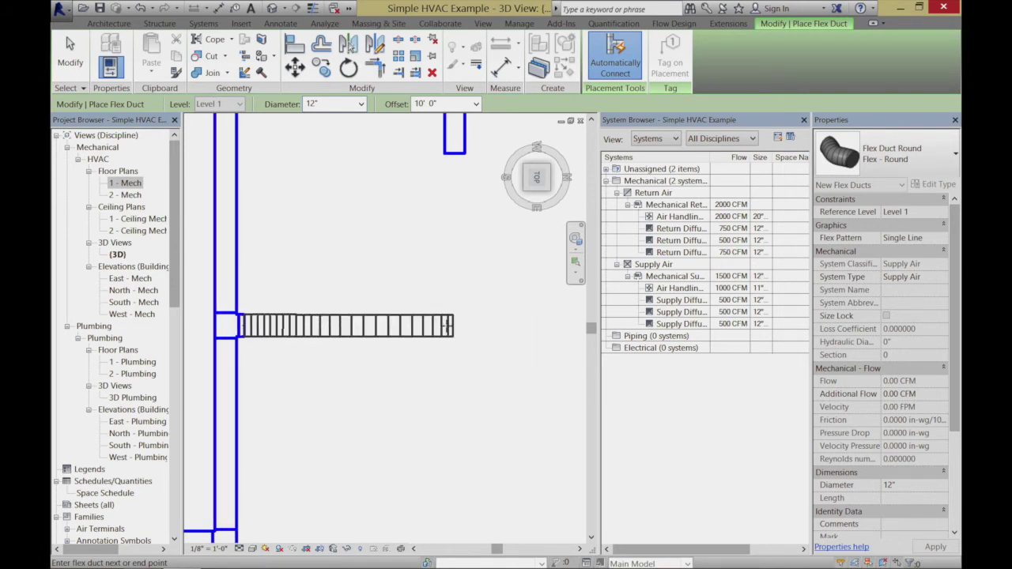
key(Escape)
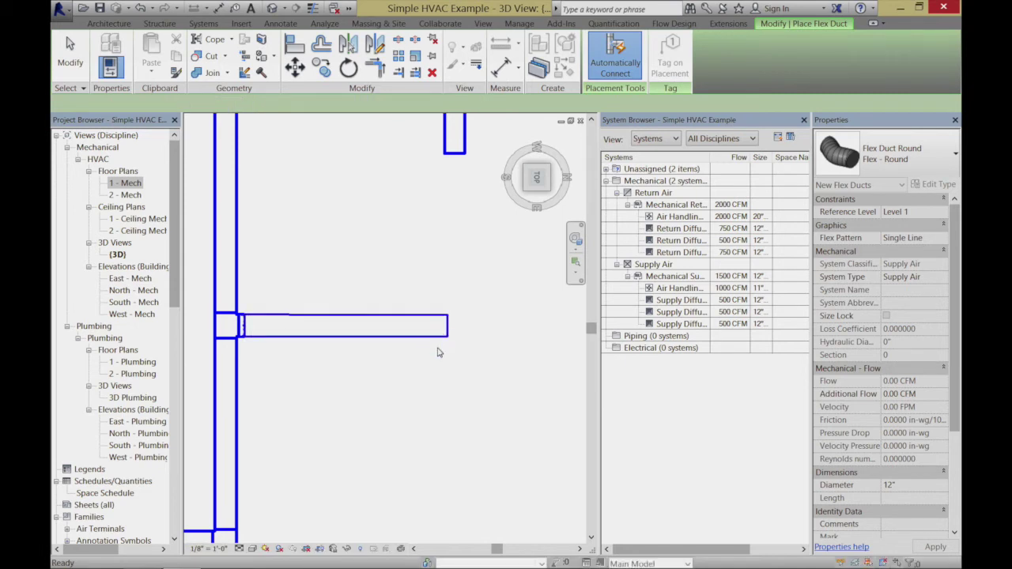
click(70, 63)
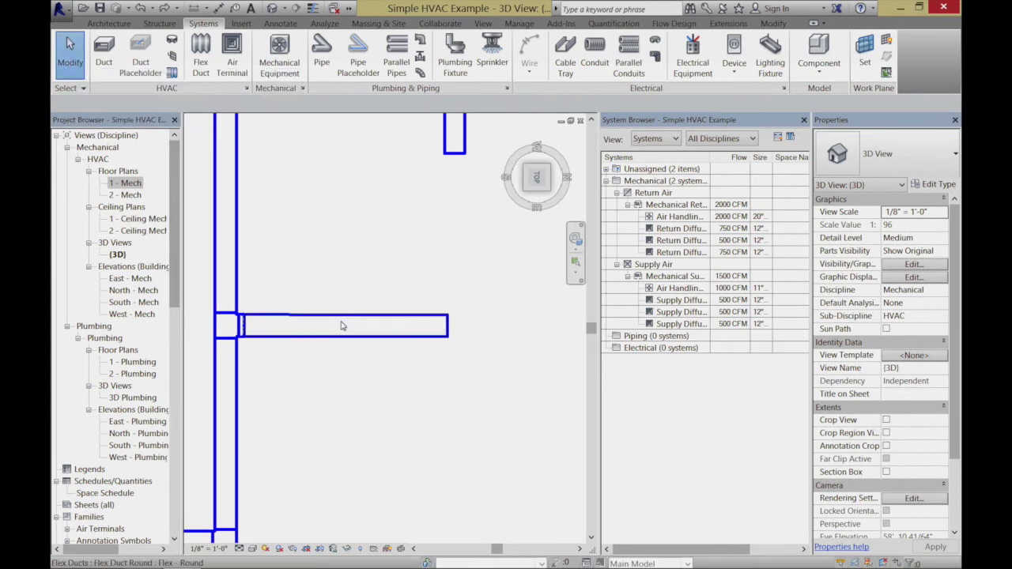
click(140, 10)
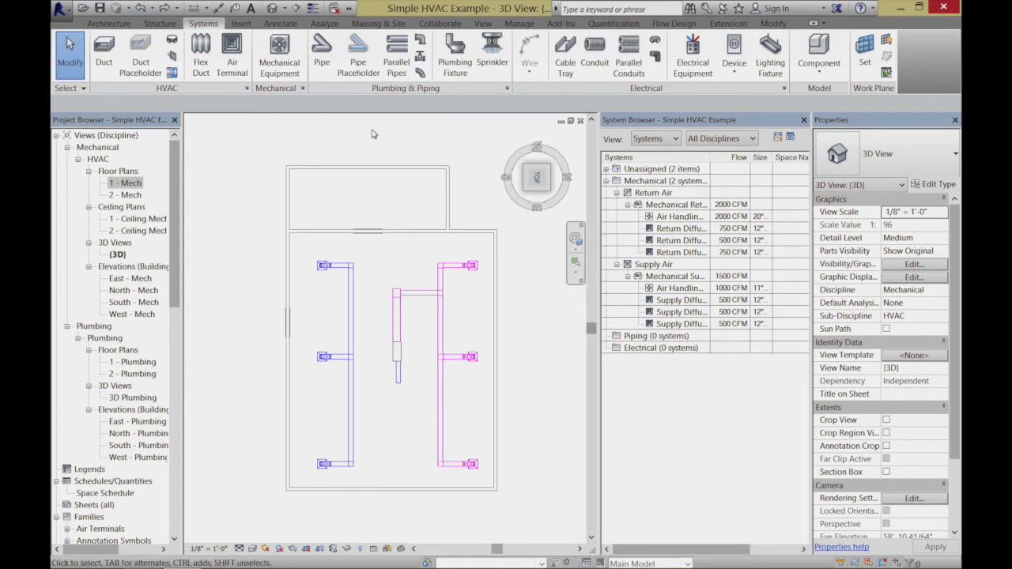
Draw a 12" x 12" horizontal duct at 10' 0" offset from the long supply duct to in line with the air handling unit's supply duct.
click(103, 51)
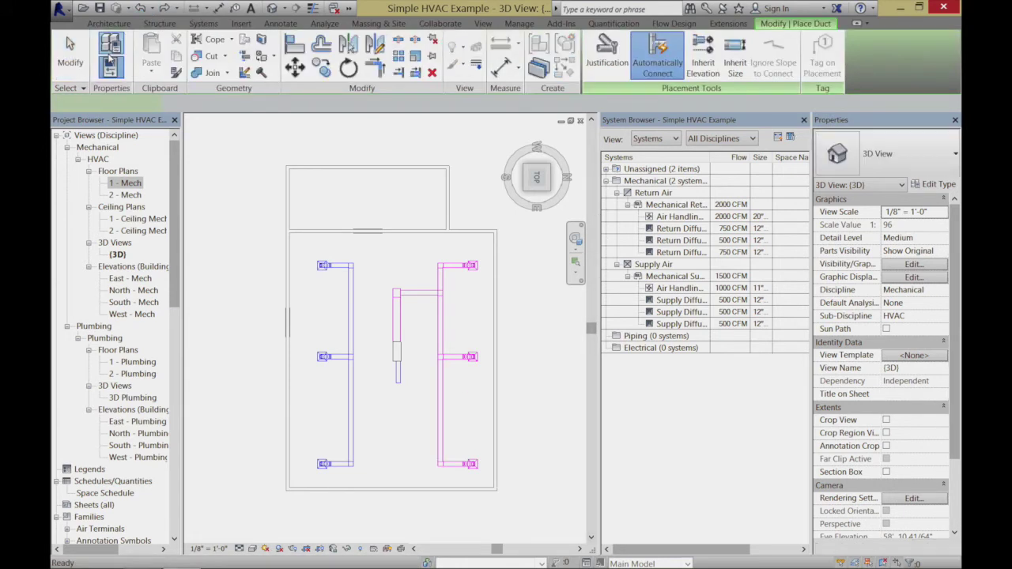
click(351, 416)
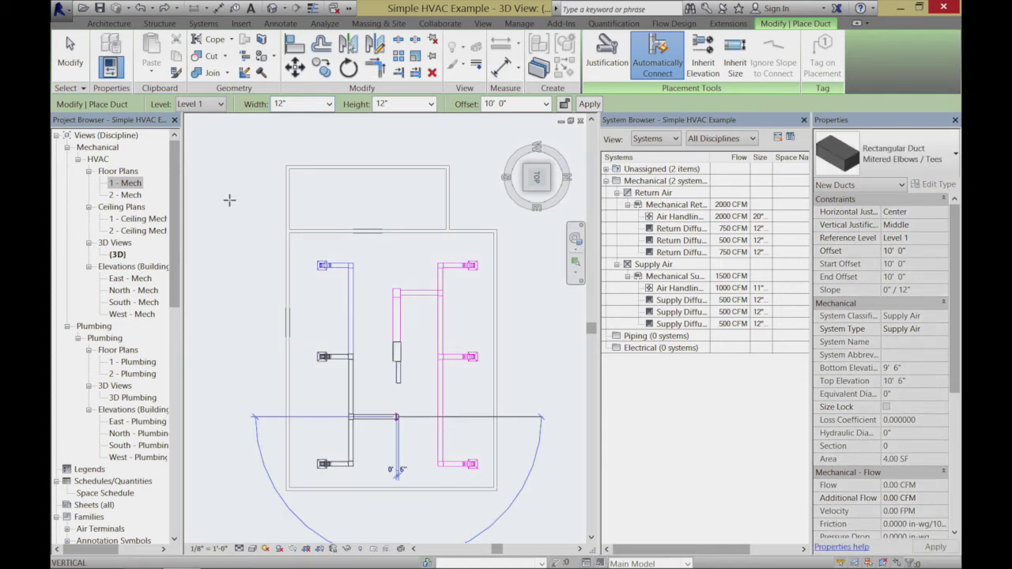
click(70, 63)
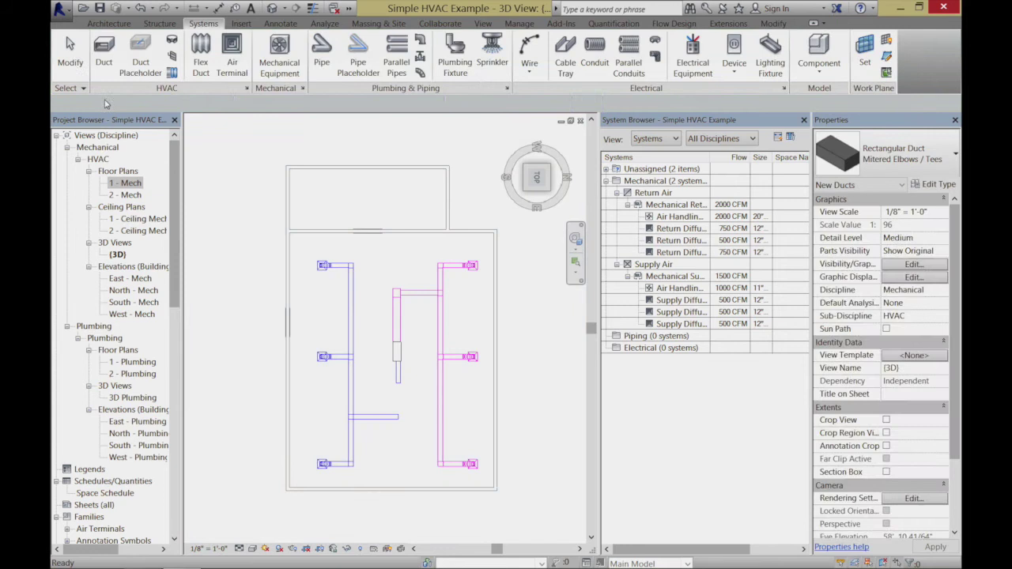
Extend the air handling unit's open supply duct to join the end of the new horizontal duct.
click(403, 387)
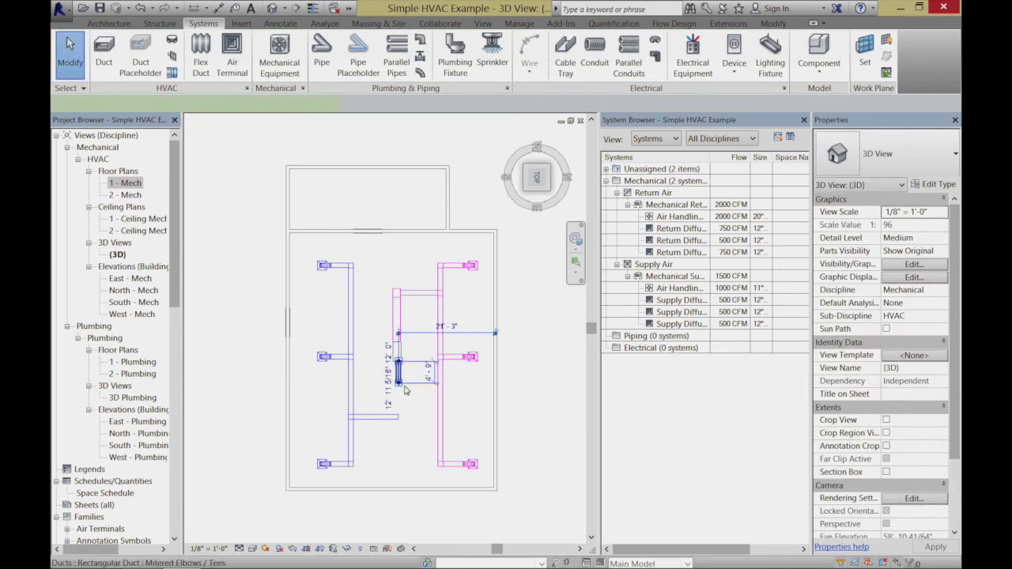
drag(398, 385, 389, 470)
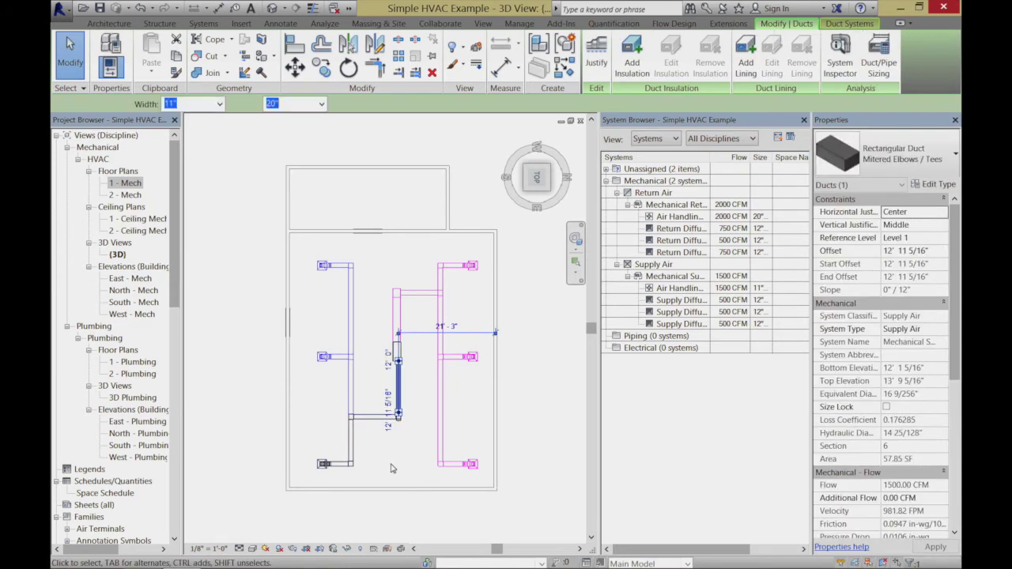
click(389, 470)
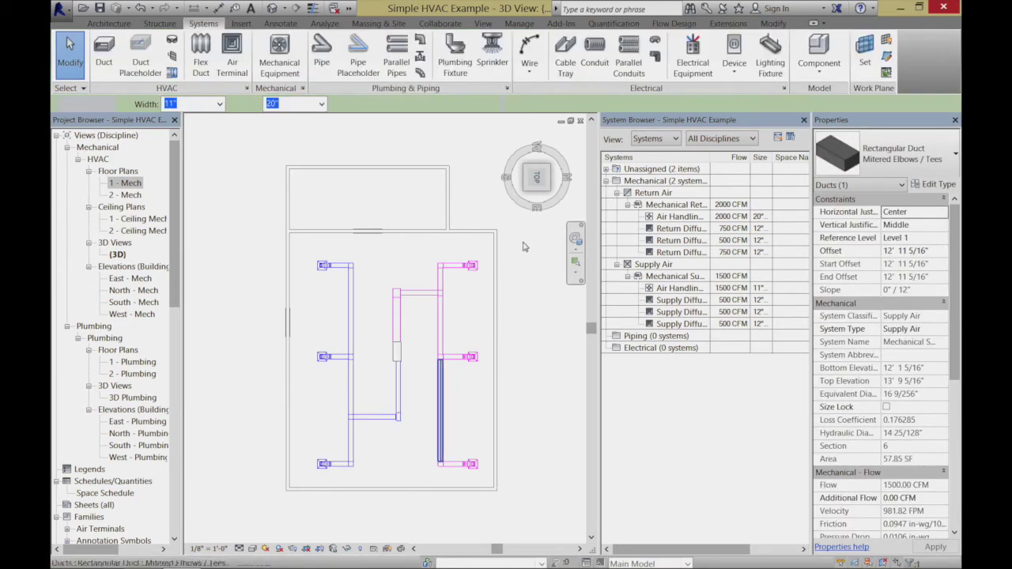
Examine the completed supply and return ductwork in 3D and compare the flows of both systems and their components.
click(527, 194)
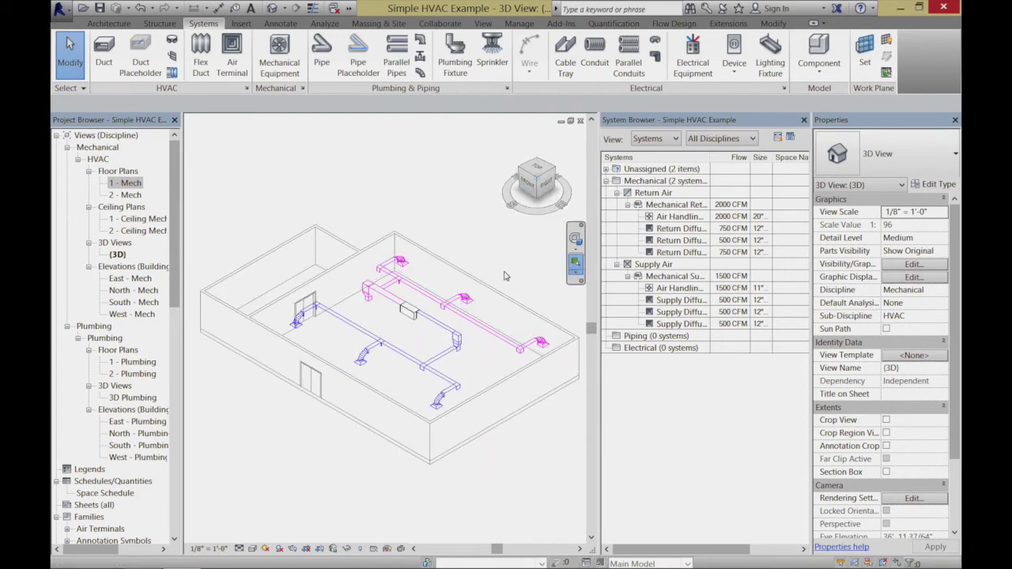
drag(284, 233, 551, 441)
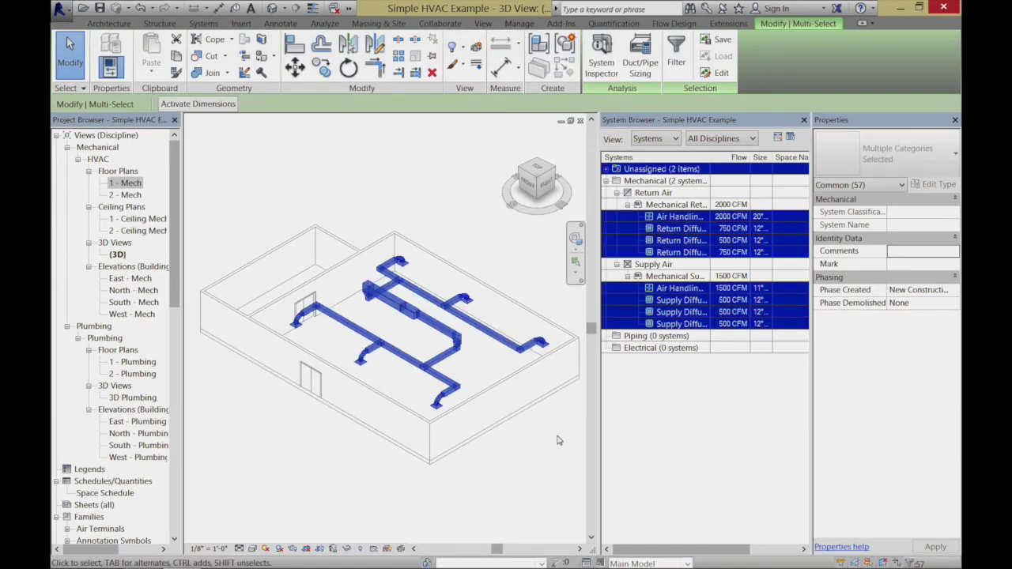
click(556, 440)
click(575, 261)
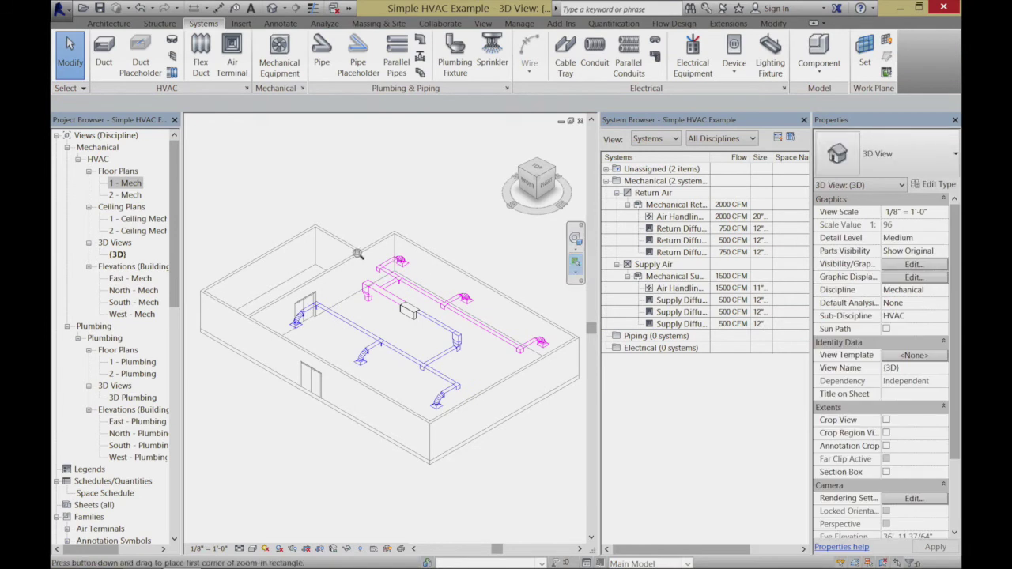
drag(306, 234, 559, 458)
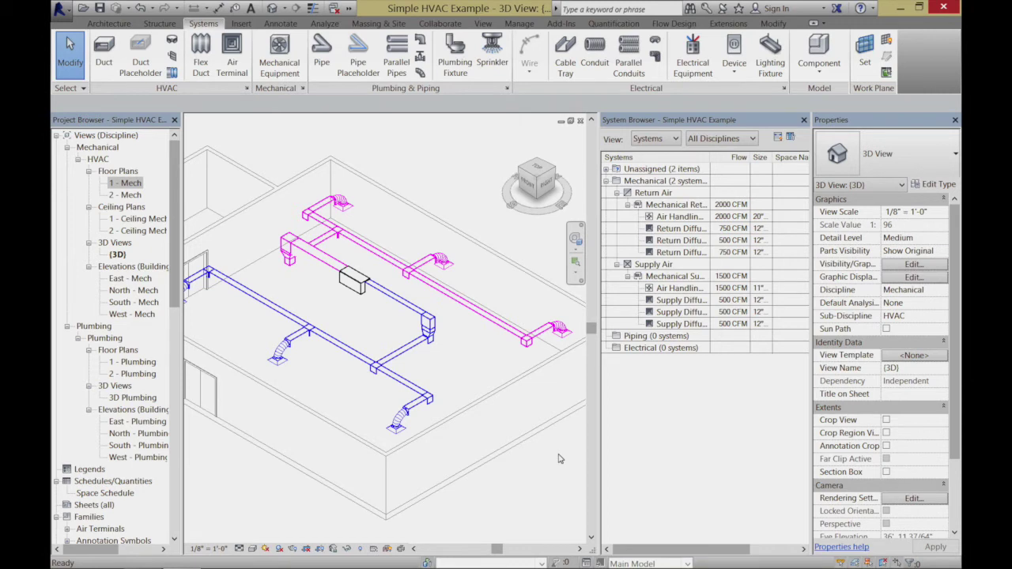
click(735, 208)
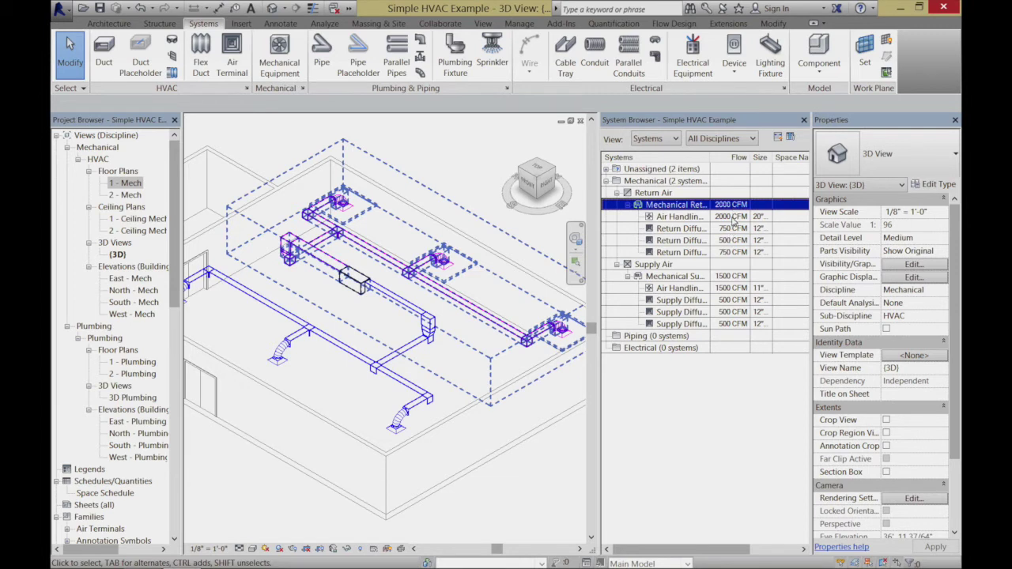
click(733, 217)
click(733, 313)
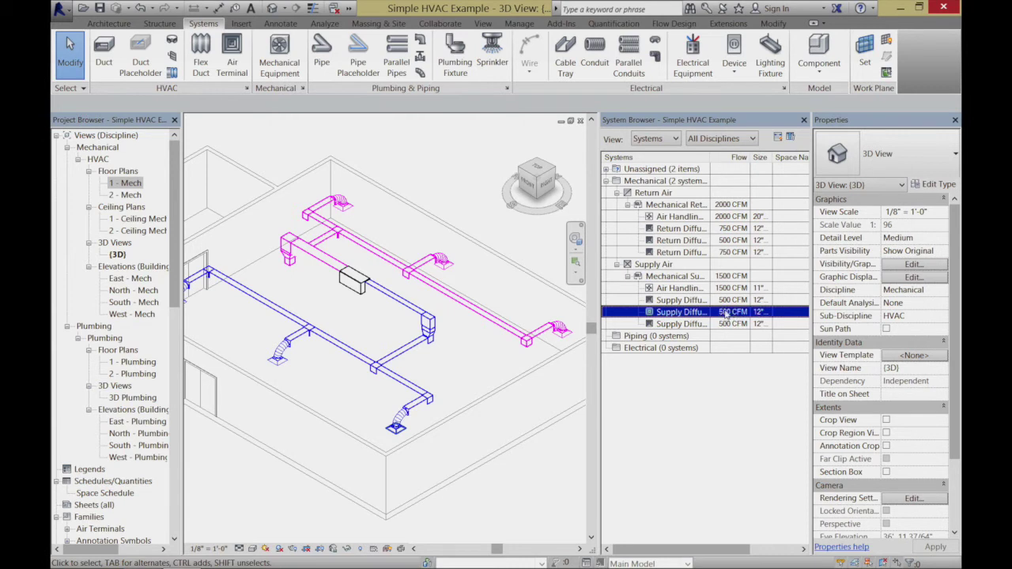
Set the flow of the first listed supply diffuser to 750 CFM.
click(727, 301)
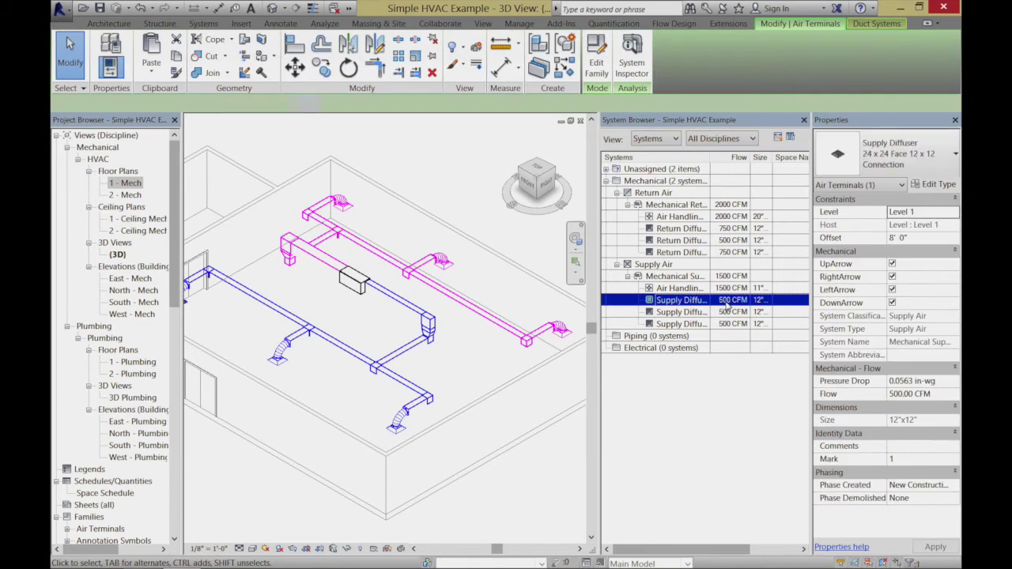
click(939, 393)
text(750)
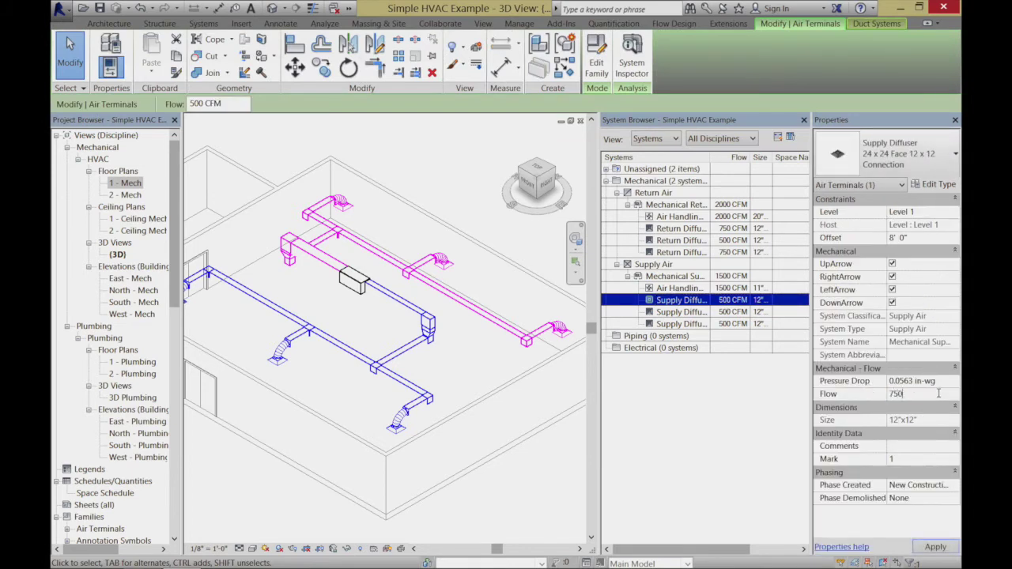
click(935, 548)
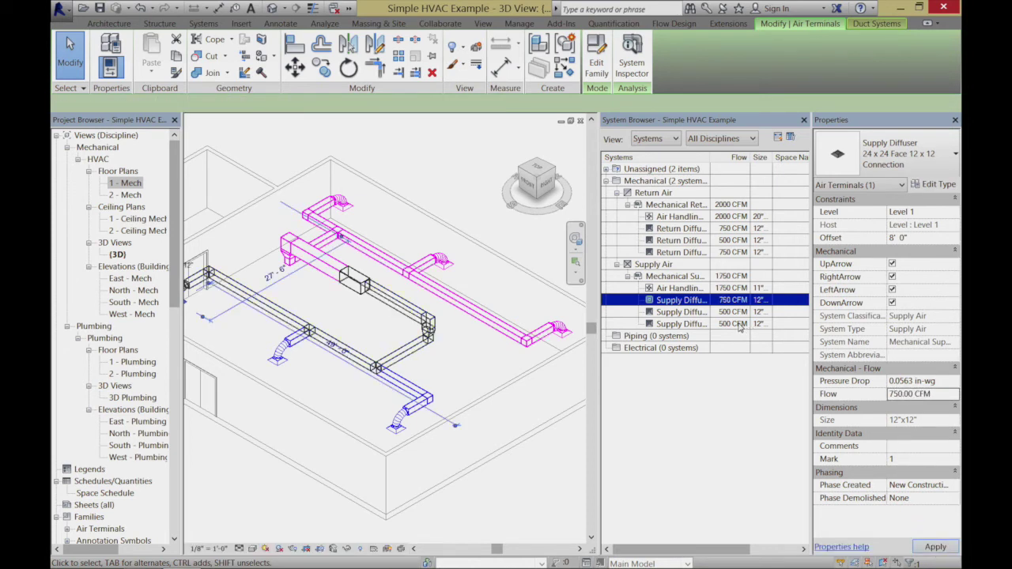
Set the flow of the last listed supply diffuser to 750 CFM and clear the selection.
click(740, 324)
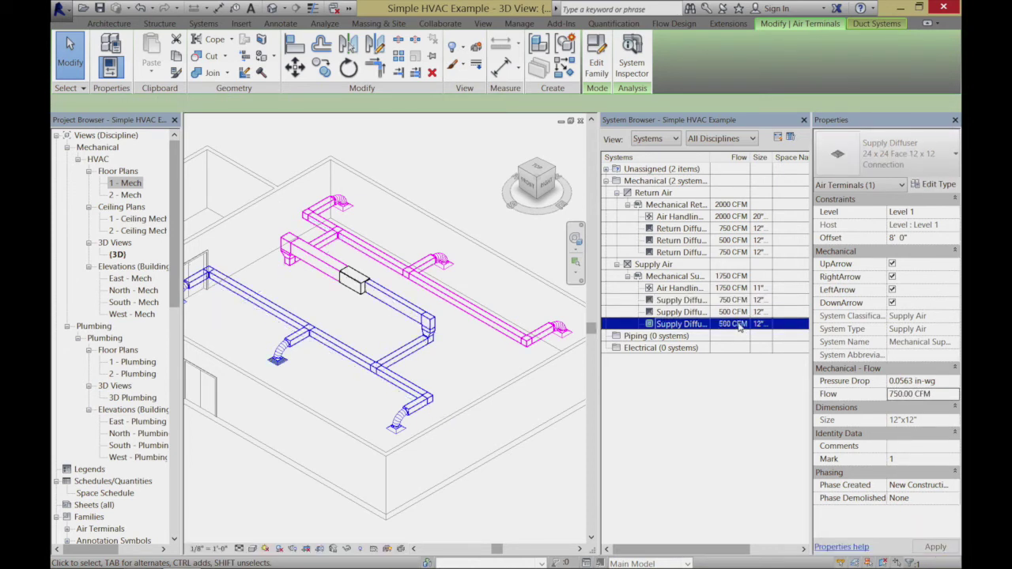
click(944, 395)
text(750)
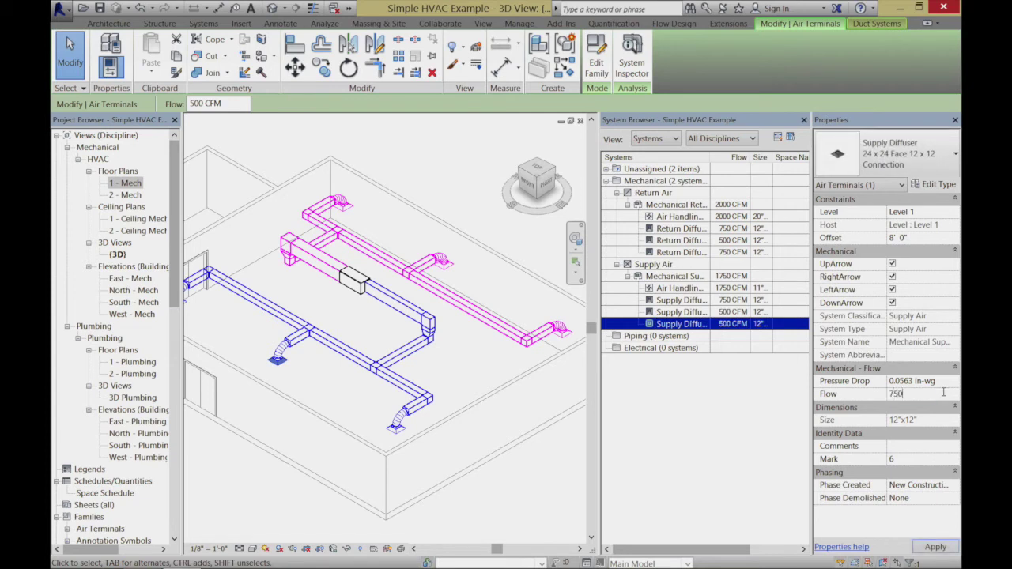
click(949, 548)
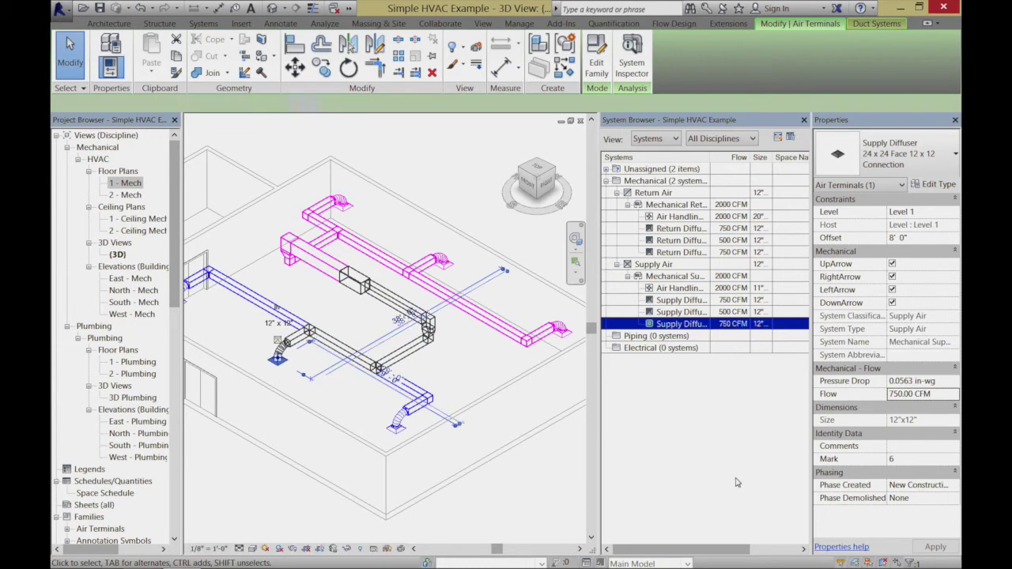
click(549, 515)
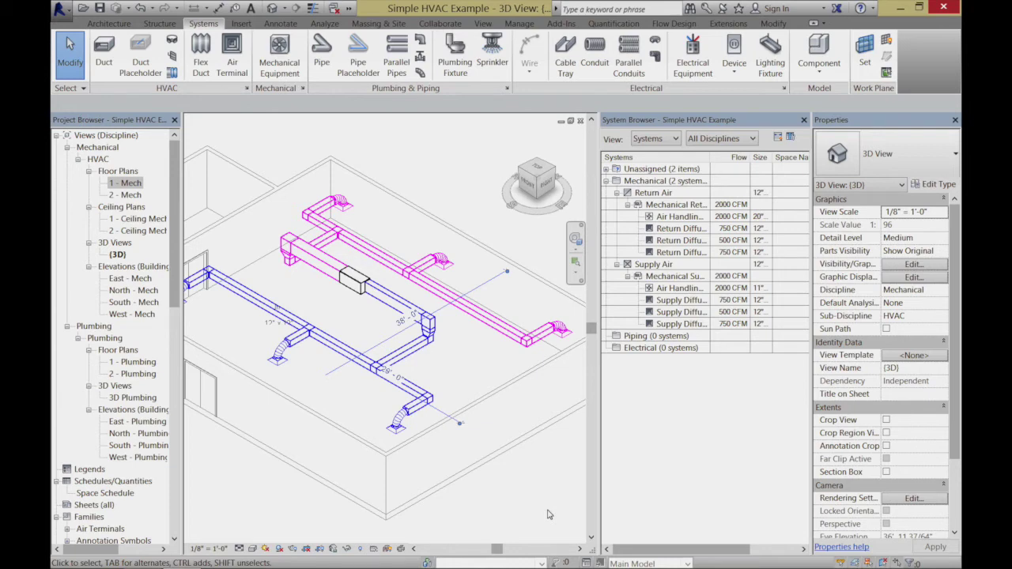
Switch to GoToMeeting, read the attendees' latest chat questions, and return to Revit.
key(ctrl+Left)
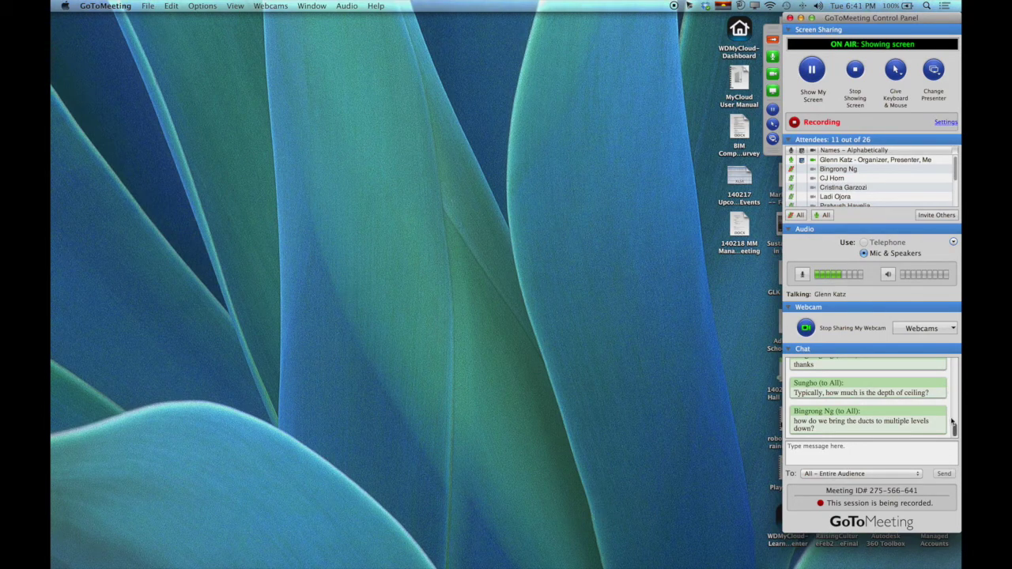
scroll(954, 426, up, 3)
drag(955, 427, 956, 433)
key(ctrl+Right)
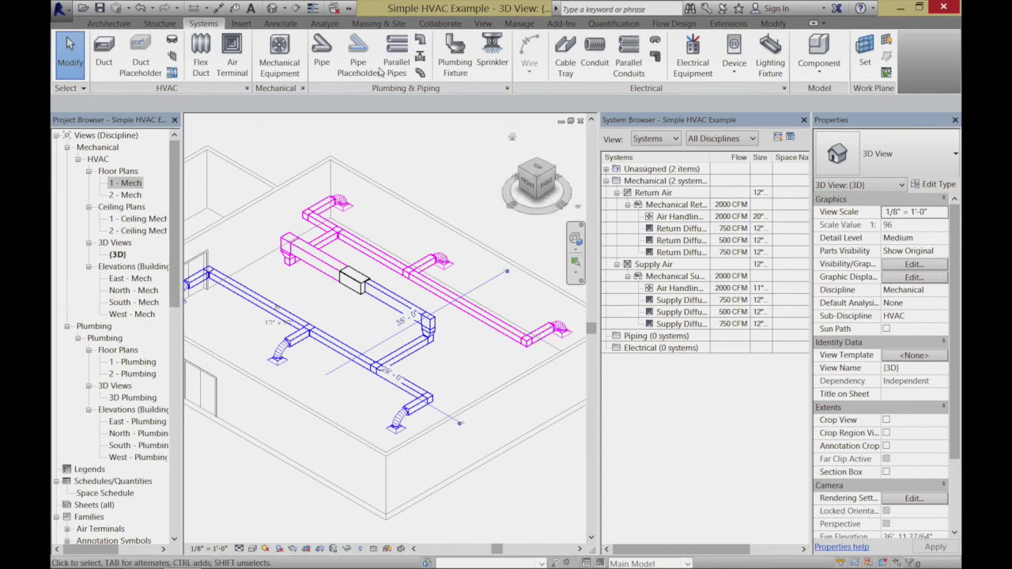
Draw a 12" x 12" horizontal supply duct at 0' 0" offset in the open area beyond the supply and return ductwork.
click(104, 52)
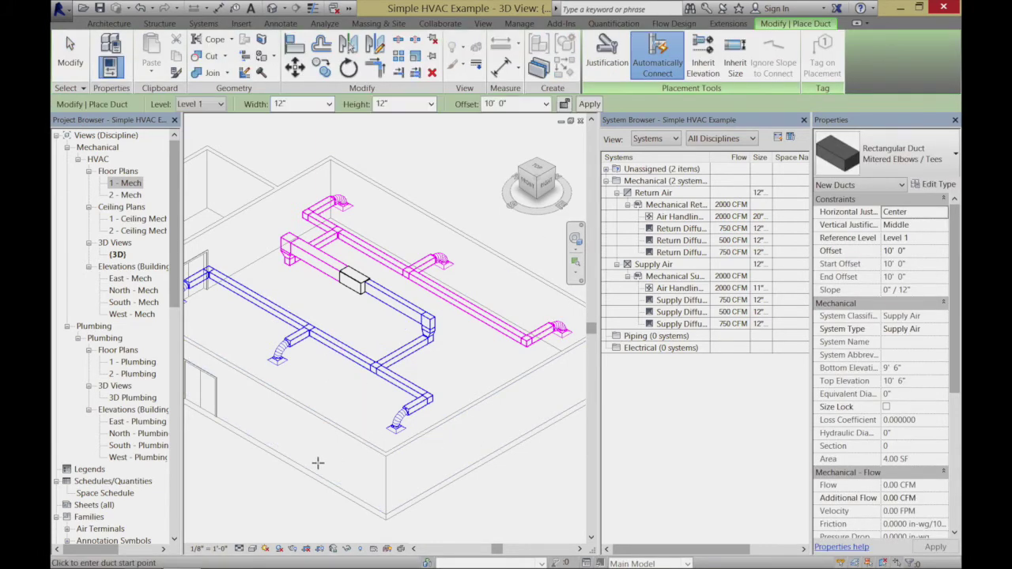
click(465, 361)
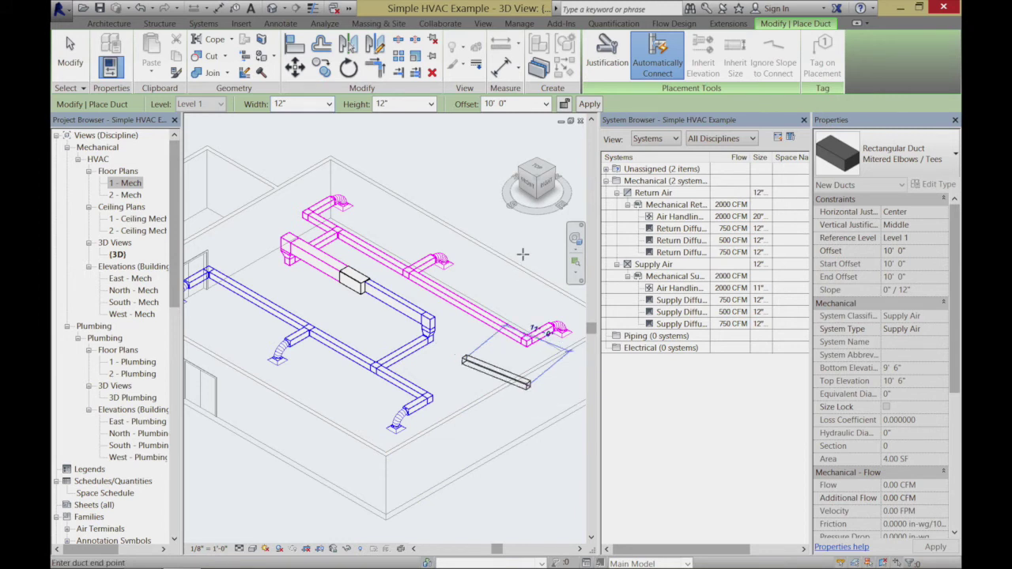
click(518, 104)
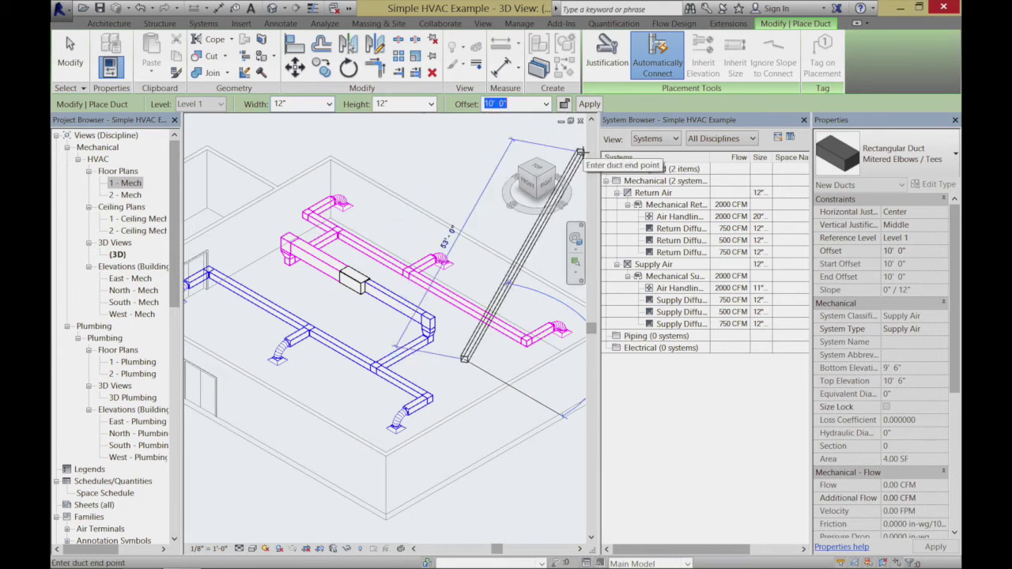
text(0)
key(Return)
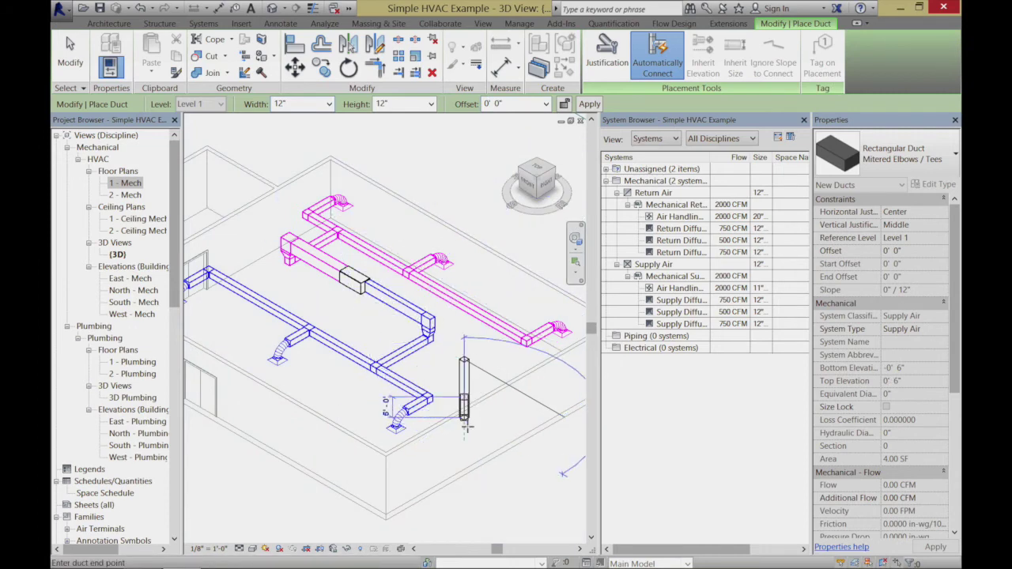
click(527, 456)
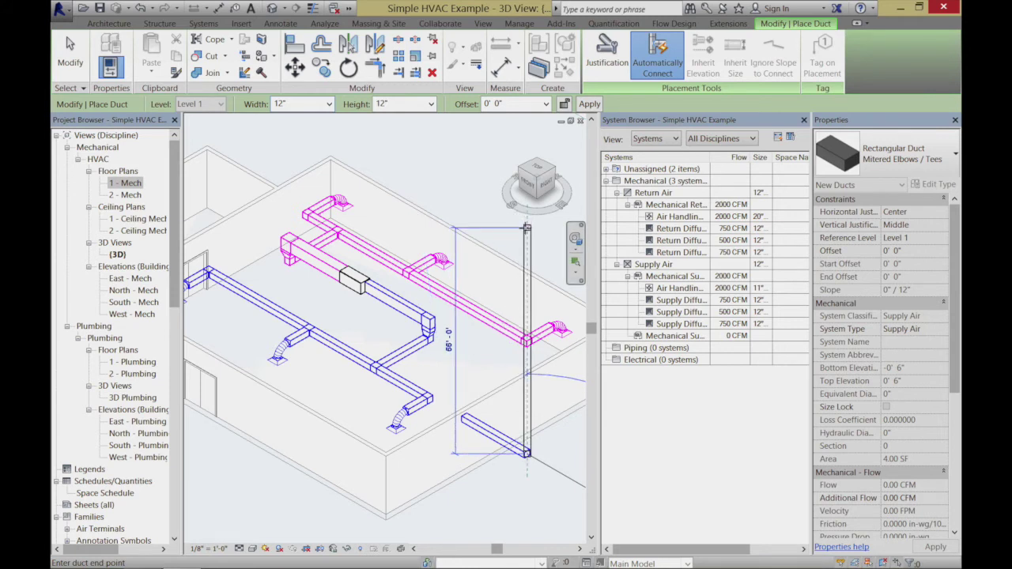
Continue the supply duct vertically to a 30' 0" offset, add a short horizontal run at the top, and finish drawing.
click(516, 104)
text(30)
key(Return)
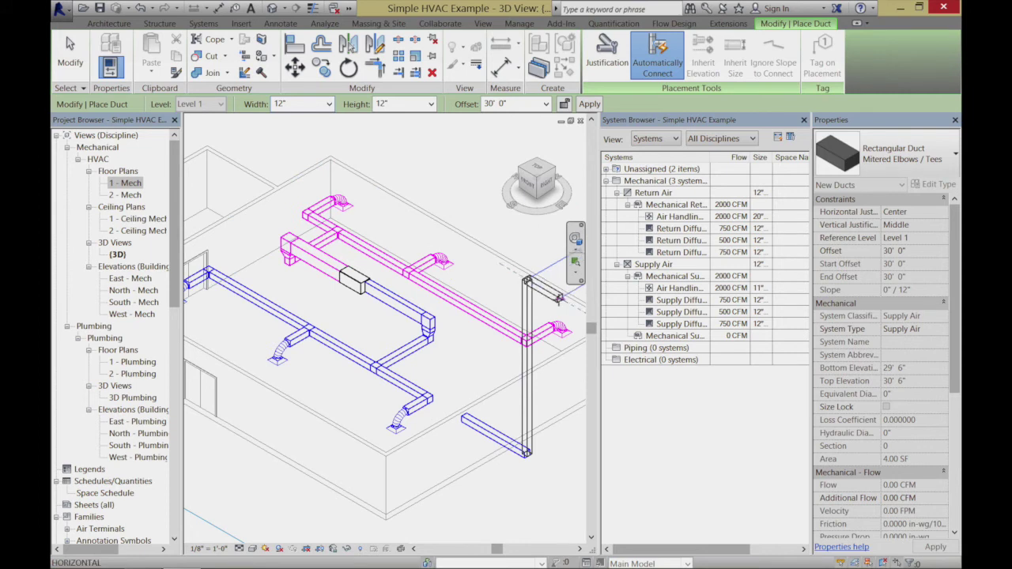
click(558, 298)
click(75, 54)
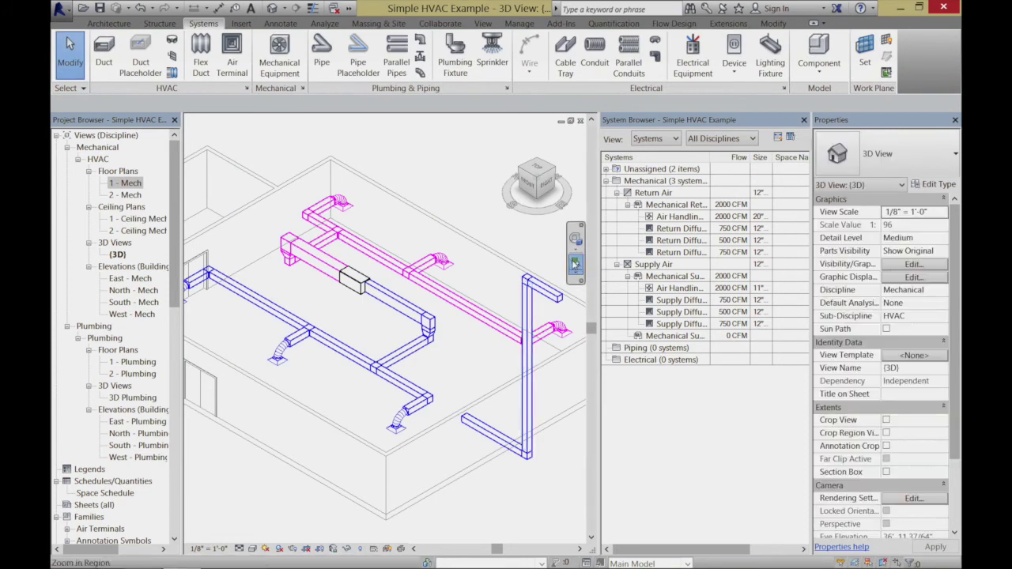
Inspect the new duct riser, read the latest attendee chat questions in GoToMeeting, and return to Revit.
click(575, 237)
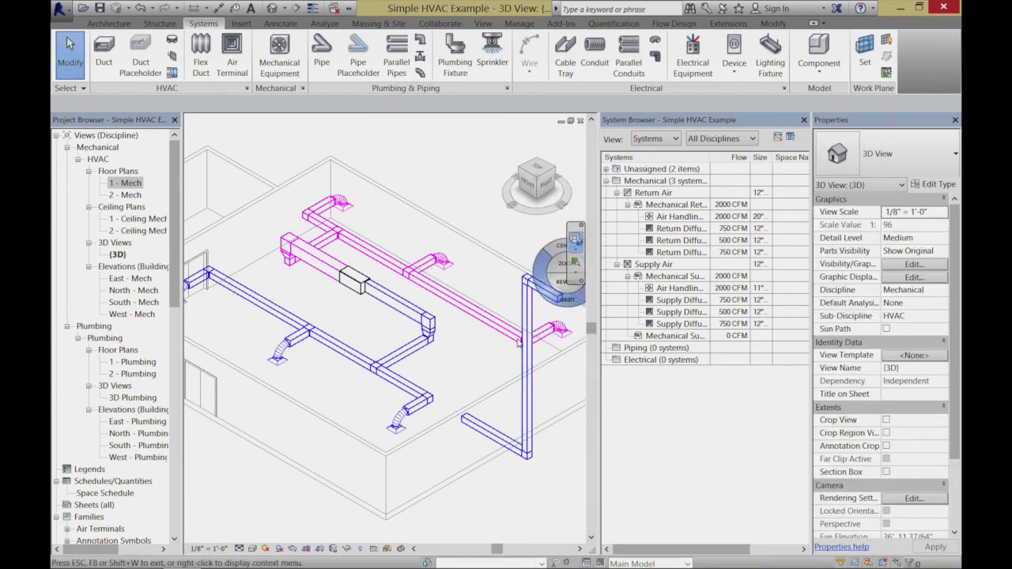
mouse_move(473, 423)
mouse_down()
mouse_move(506, 412)
mouse_move(400, 411)
mouse_move(372, 389)
mouse_move(366, 407)
mouse_move(475, 395)
mouse_move(462, 417)
mouse_up()
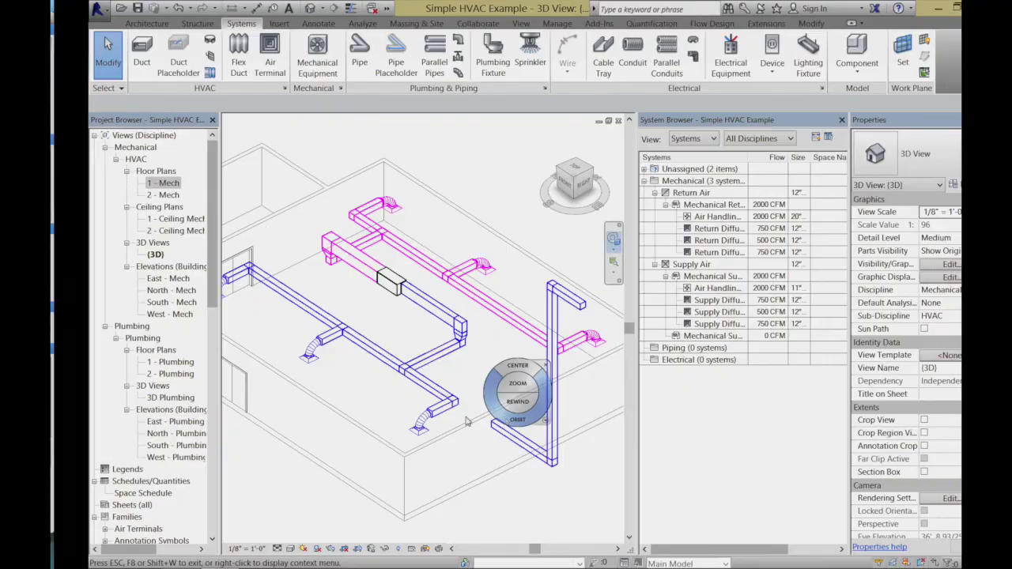
key(ctrl+Left)
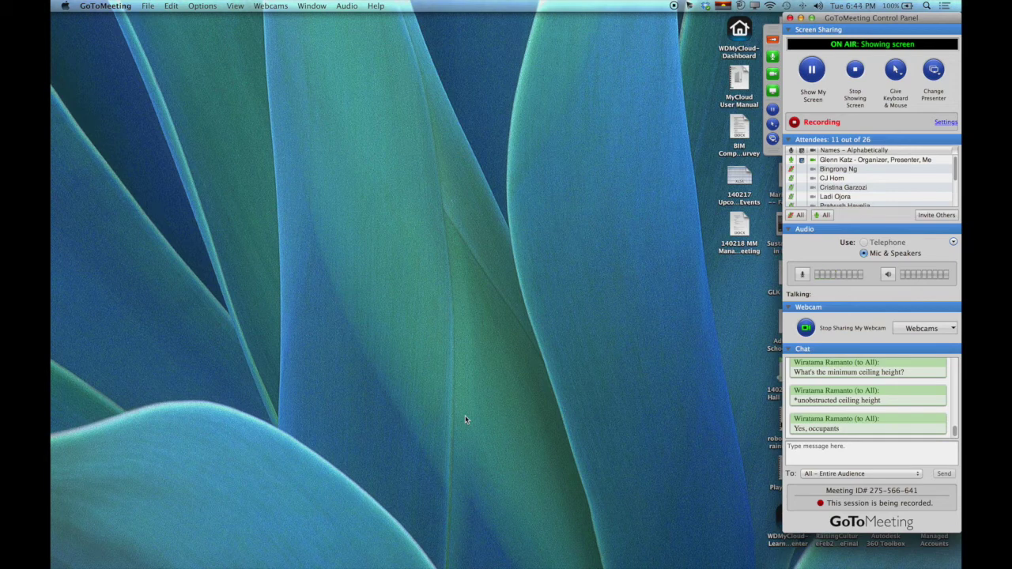
key(ctrl+Right)
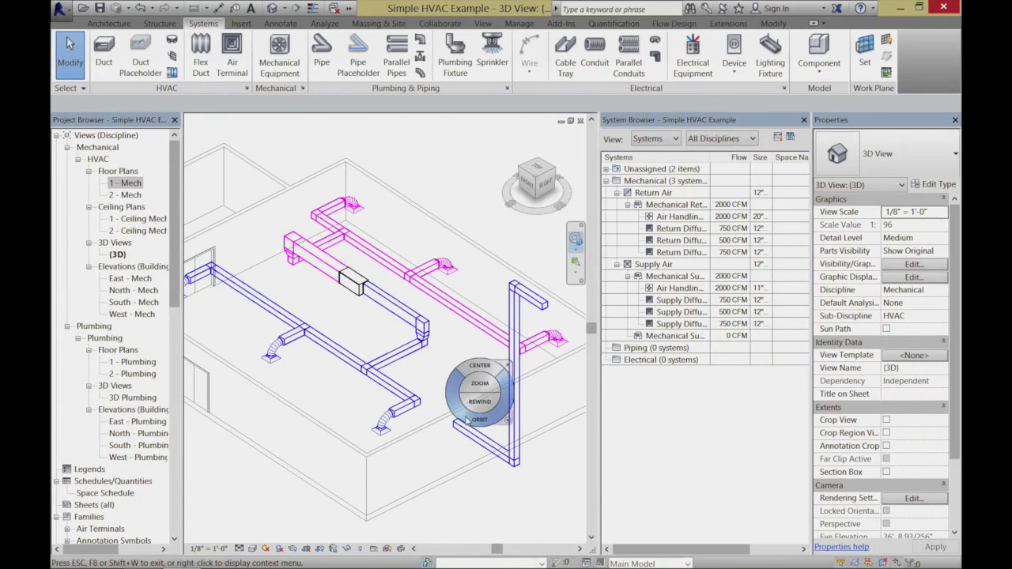
key(Escape)
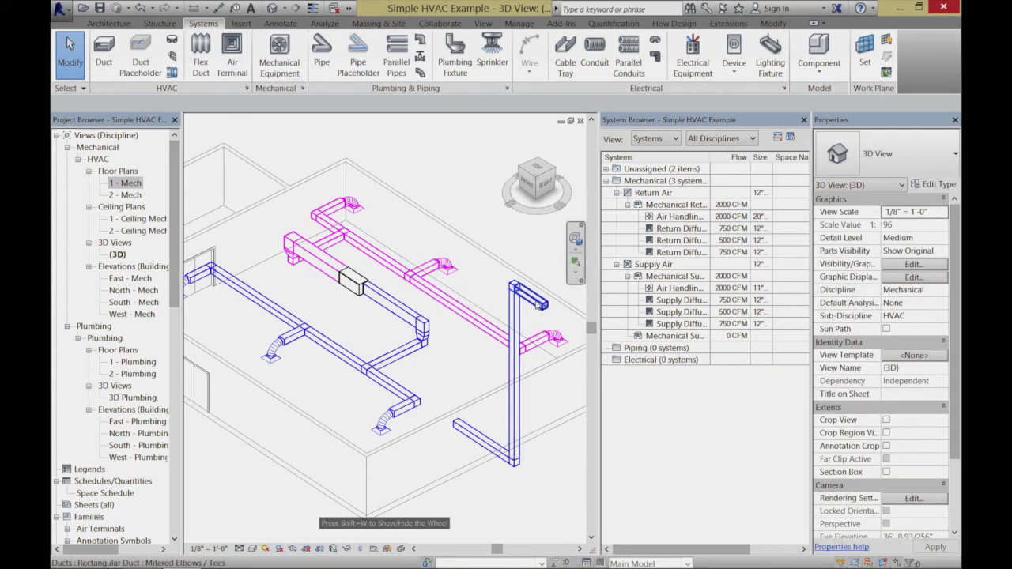
Select the entire duct network that contains the 30' 0" riser and delete it.
key(Tab)
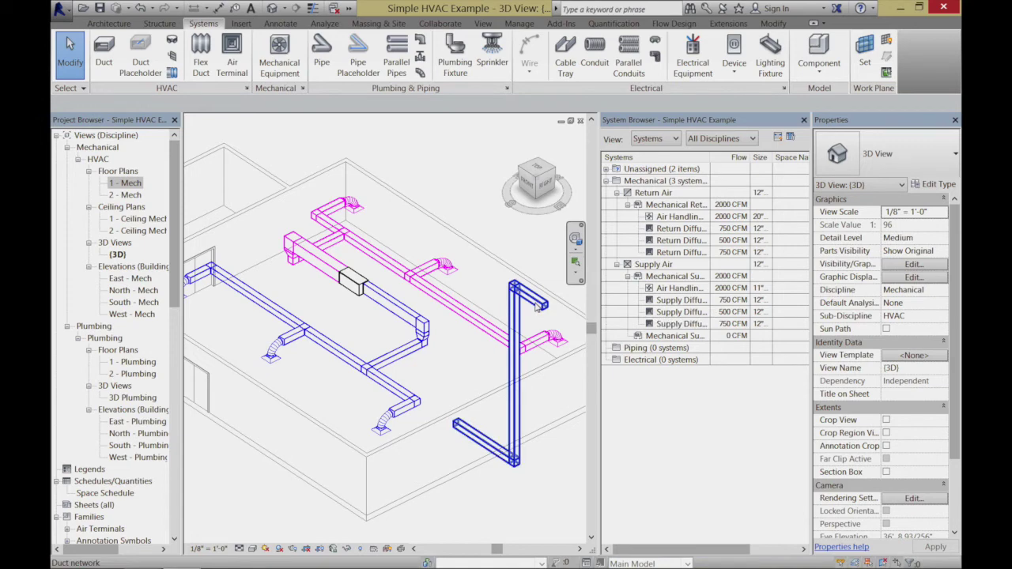
click(536, 307)
key(Delete)
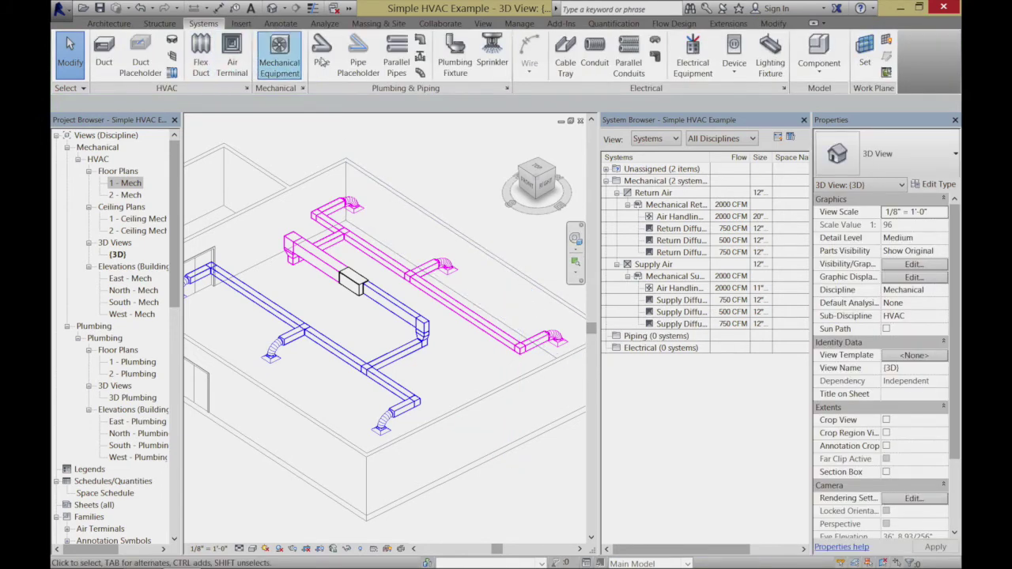
Draw a 12" x 12" duct at 30' 0" offset outside the building corner, then raise it to 40' 0" and add a short horizontal run.
click(104, 55)
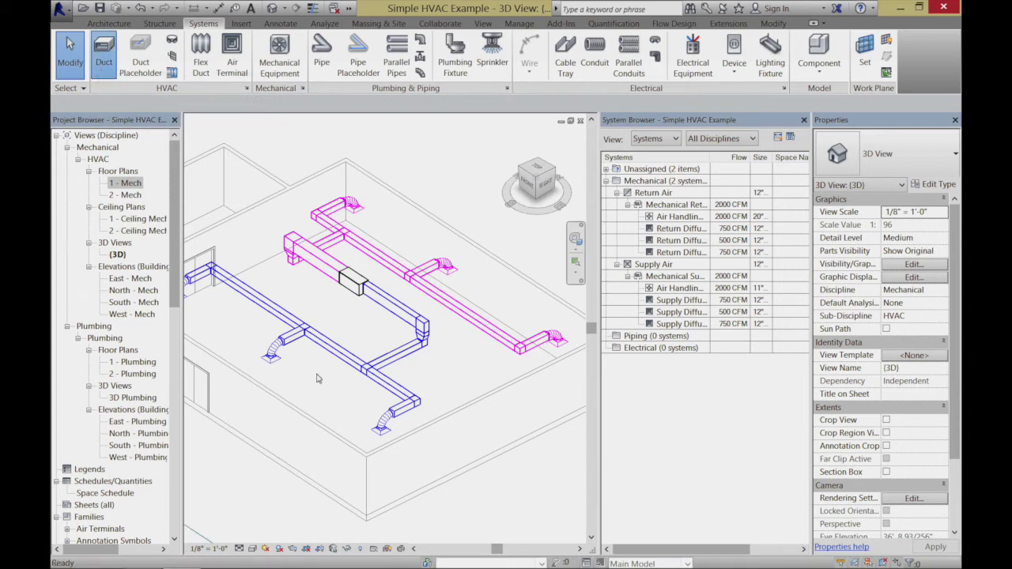
click(472, 494)
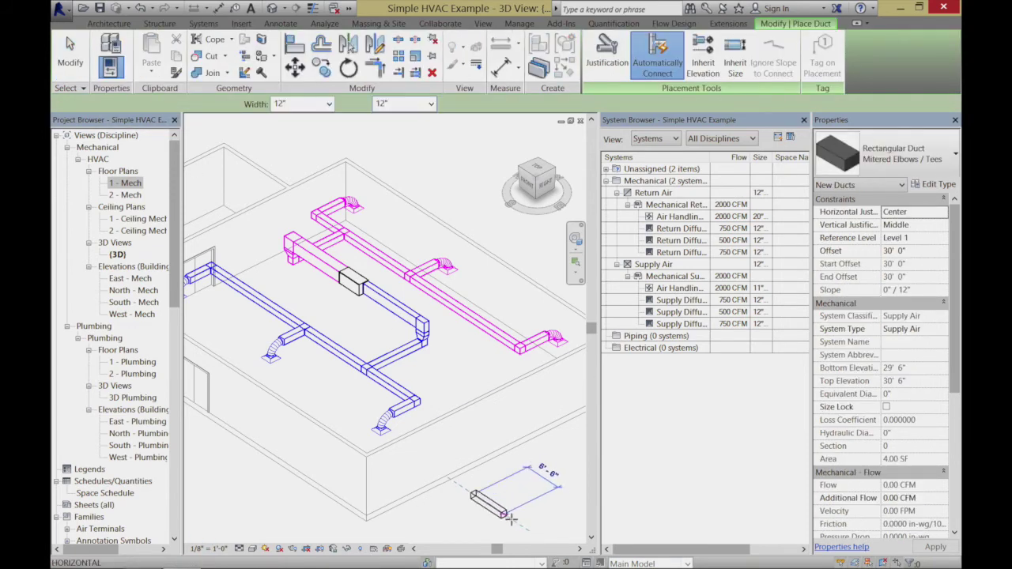
click(519, 524)
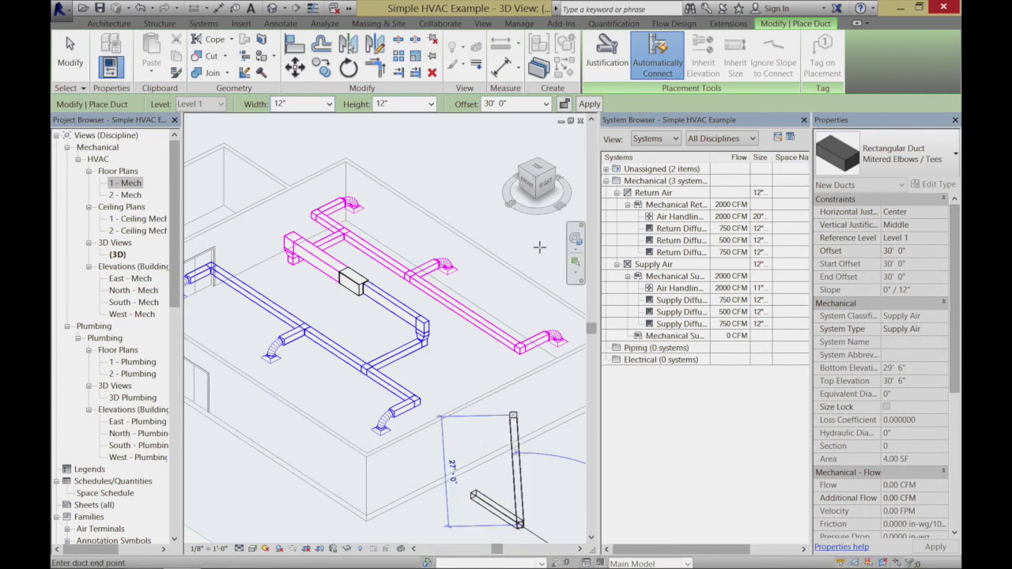
click(519, 103)
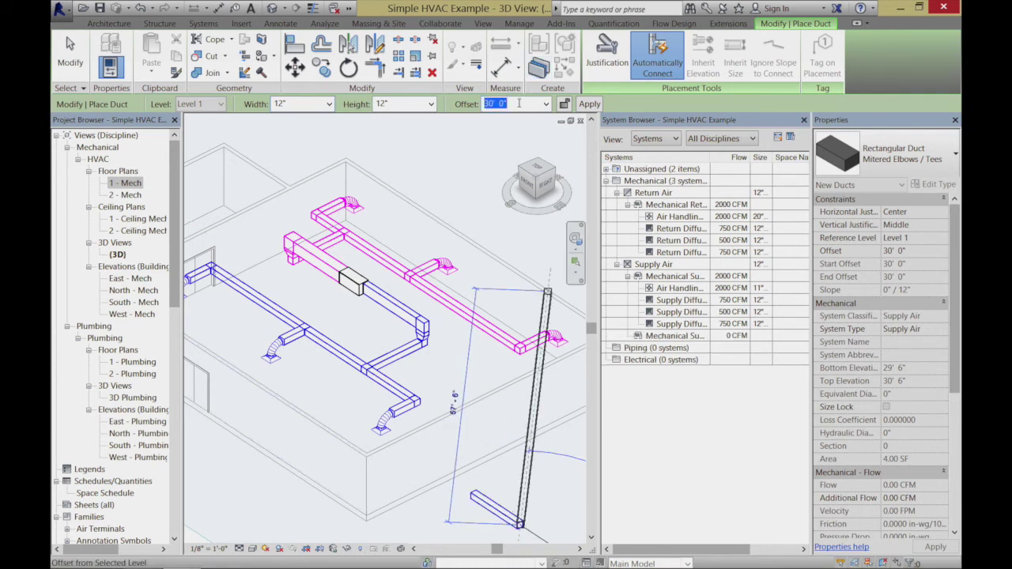
text(40' 0")
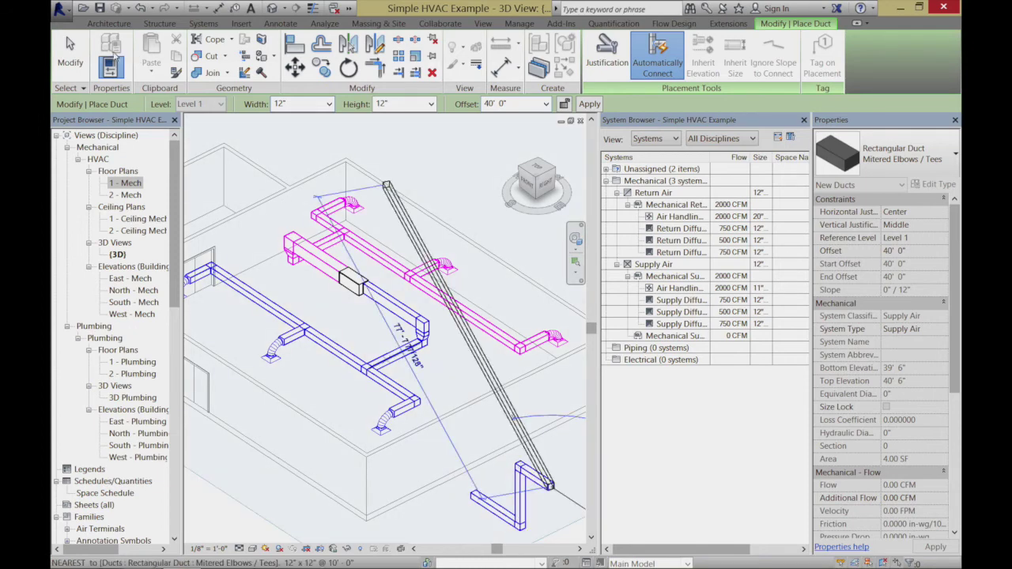
click(71, 62)
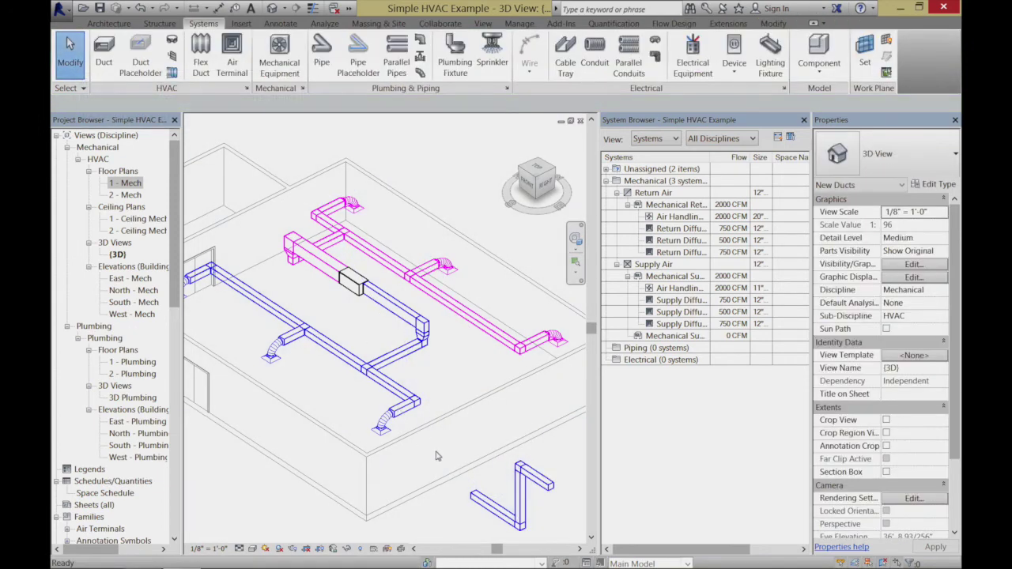
Delete the whole sample duct network running between the 30' 0" and 40' 0" offsets.
key(Tab)
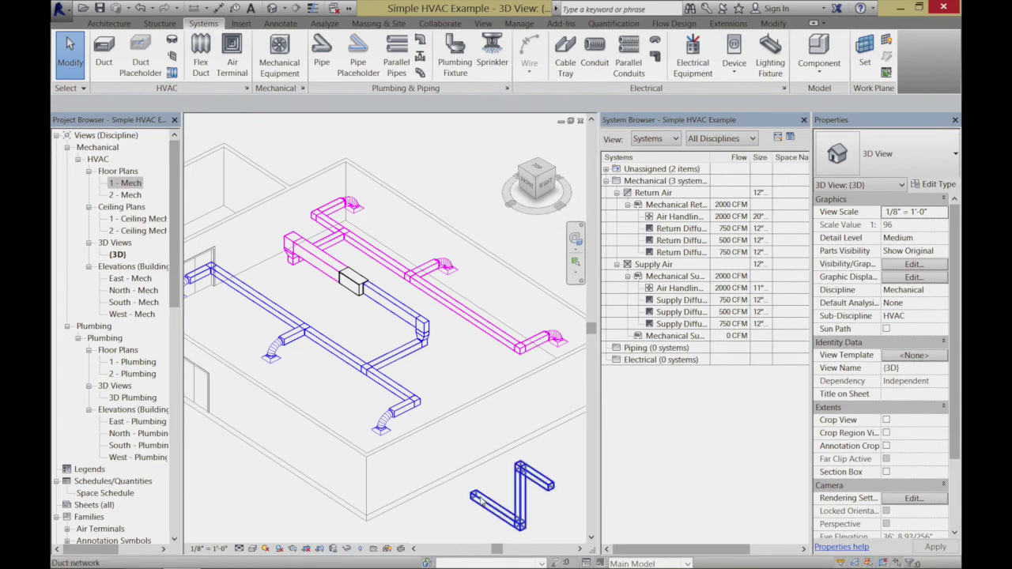
click(480, 502)
key(Delete)
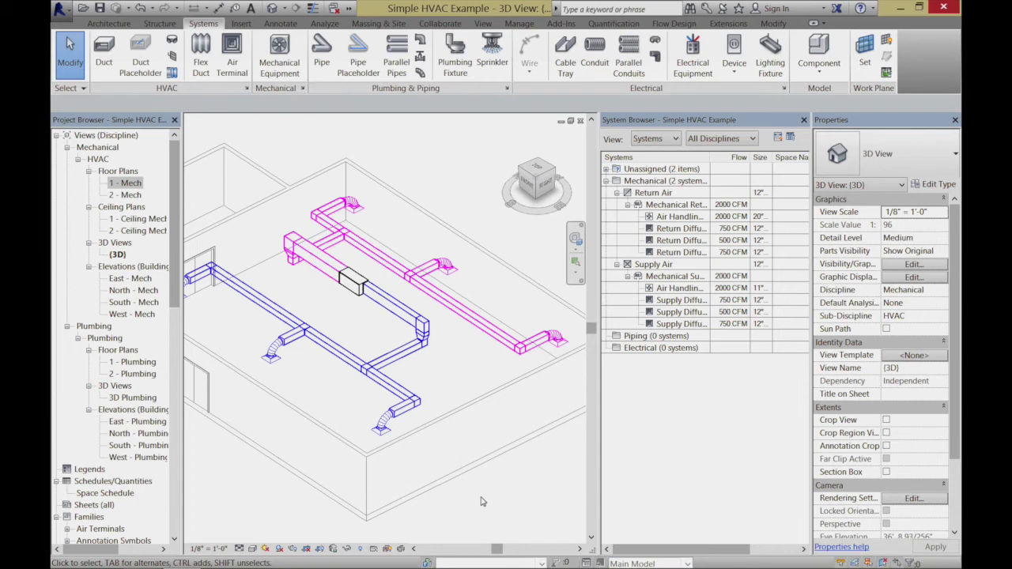
Examine the properties of individual return ducts along the main run and at the air handler, and clear the selection.
click(397, 267)
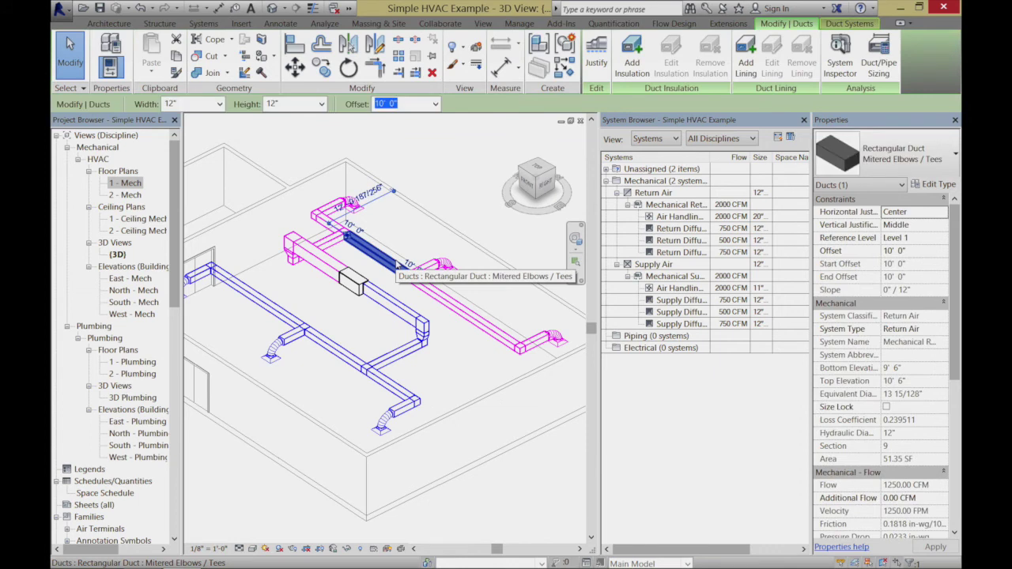
ctrl+click(471, 319)
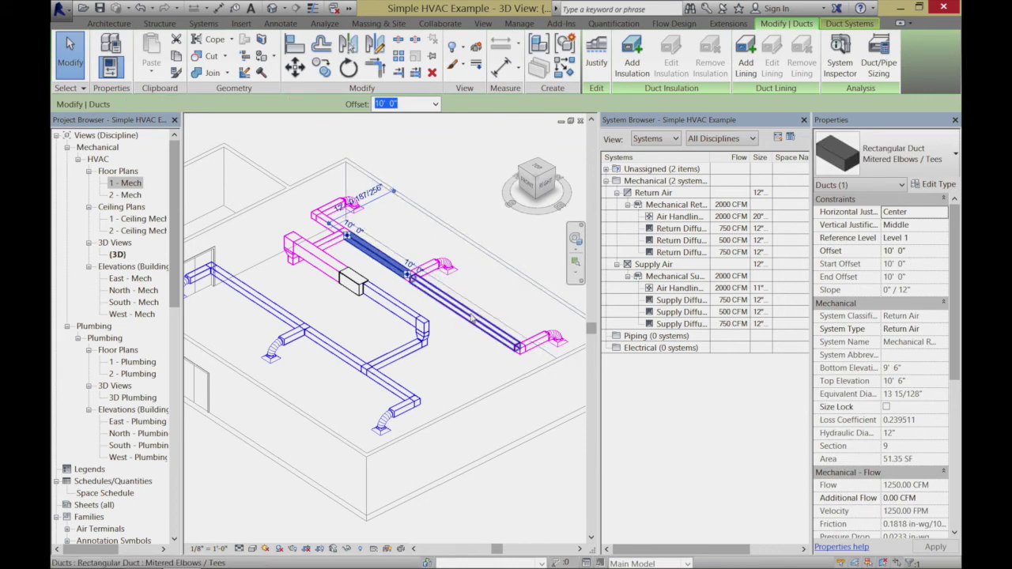
click(432, 272)
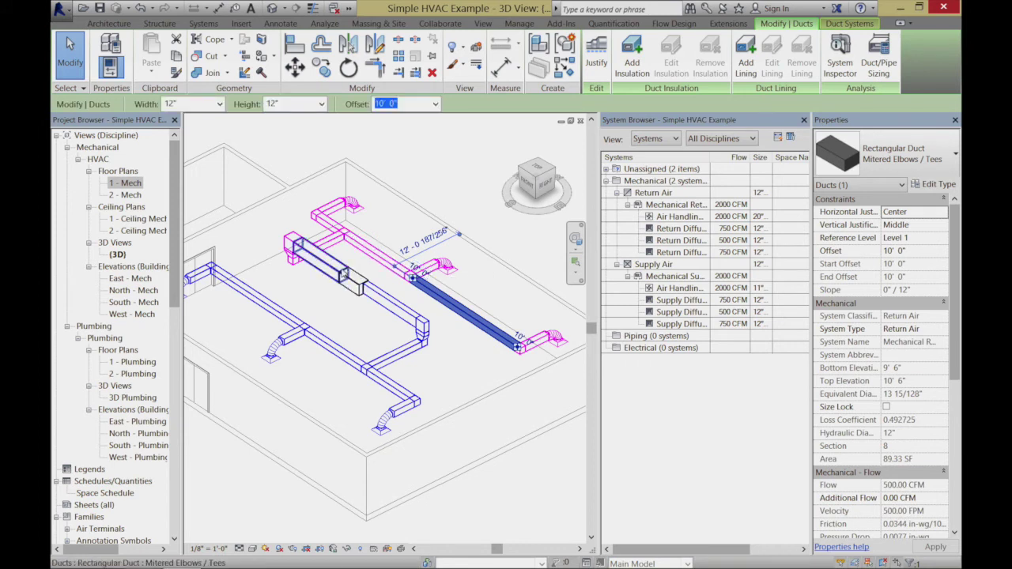
click(325, 270)
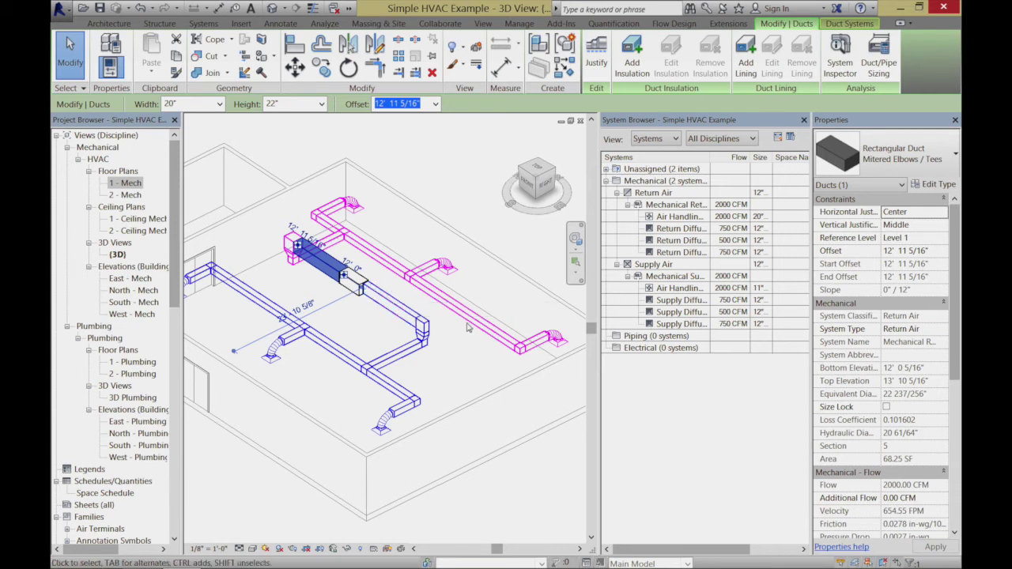
click(455, 191)
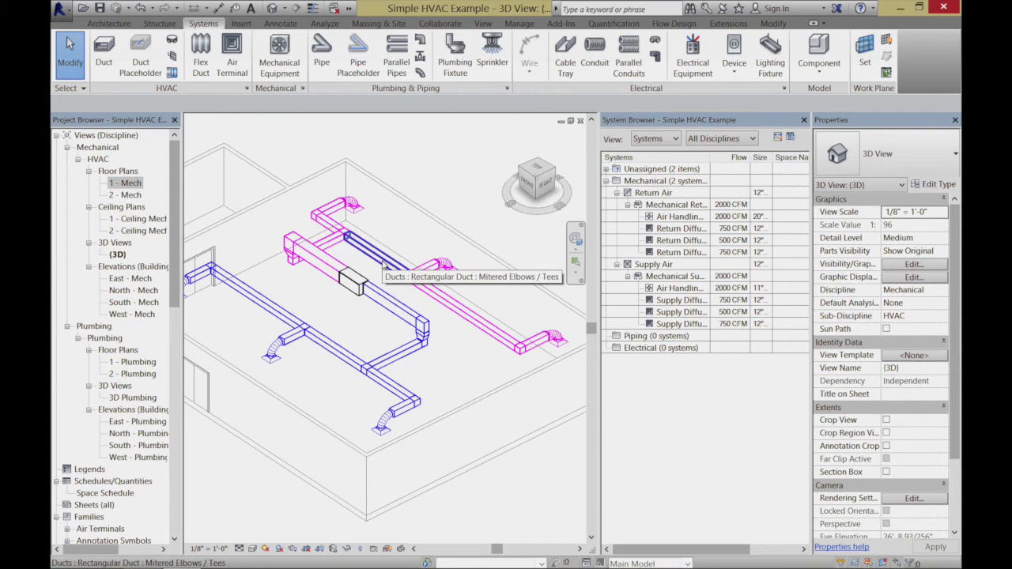
key(Tab)
key(Tab)
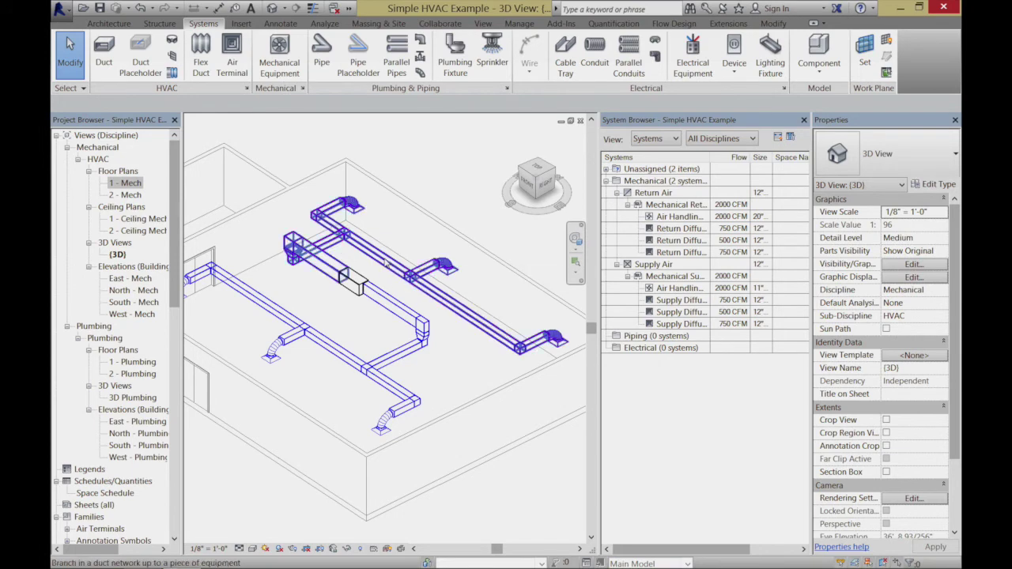
click(386, 262)
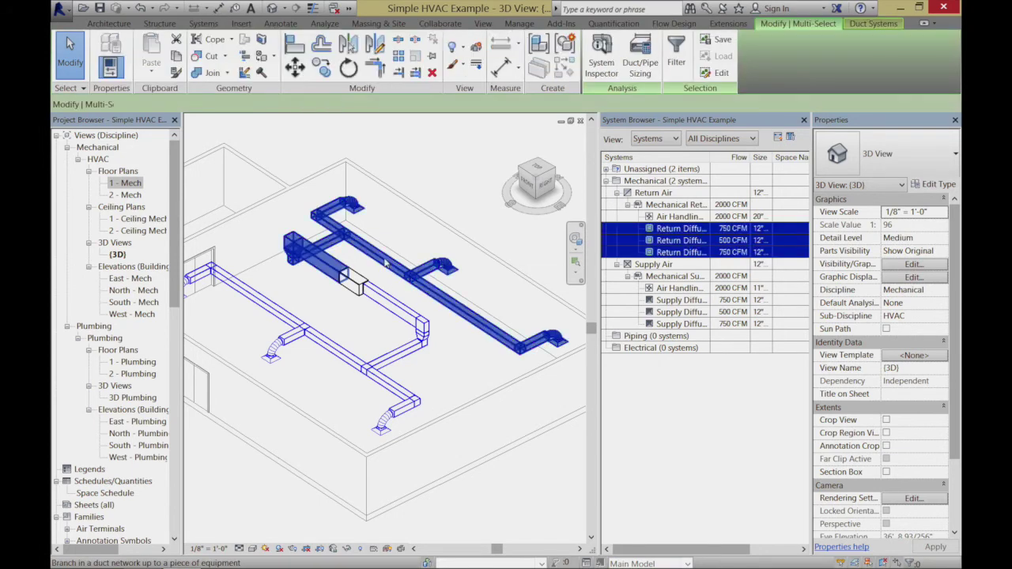
key(Escape)
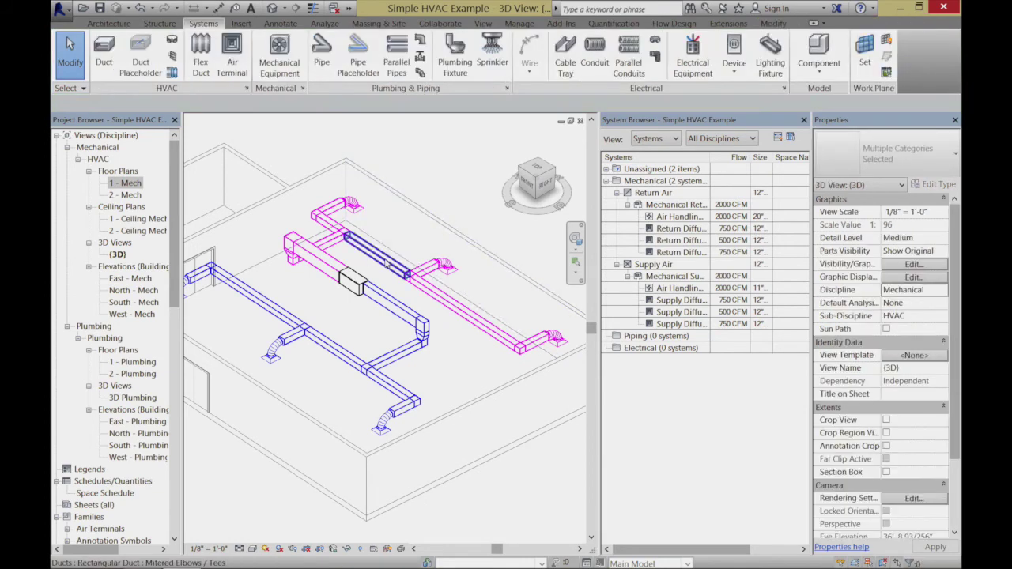
Select the return duct branch up to the air handler, open Duct Sizing for it, and move the dialog clear of the System Browser.
key(Tab)
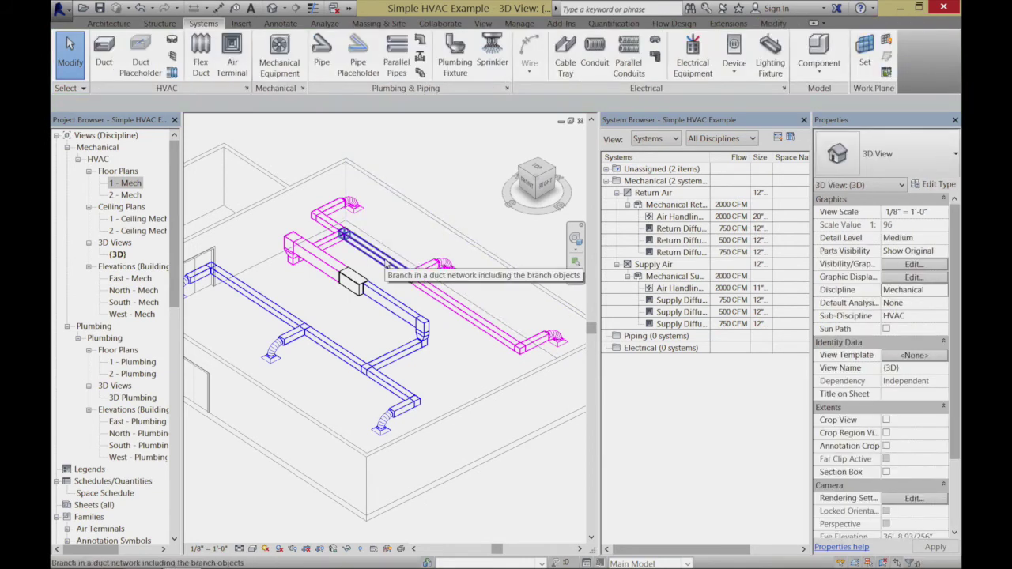
key(Tab)
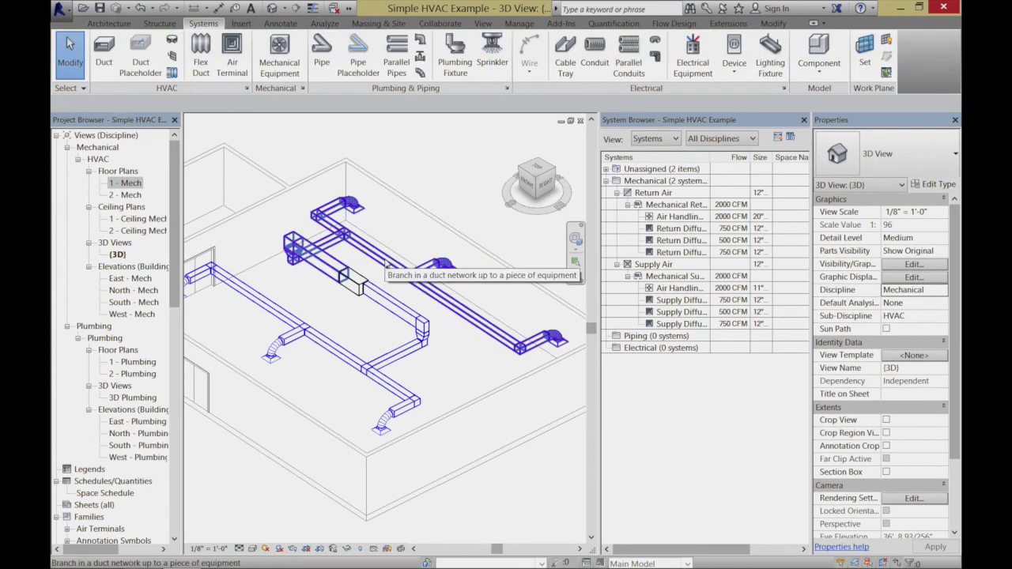
click(386, 263)
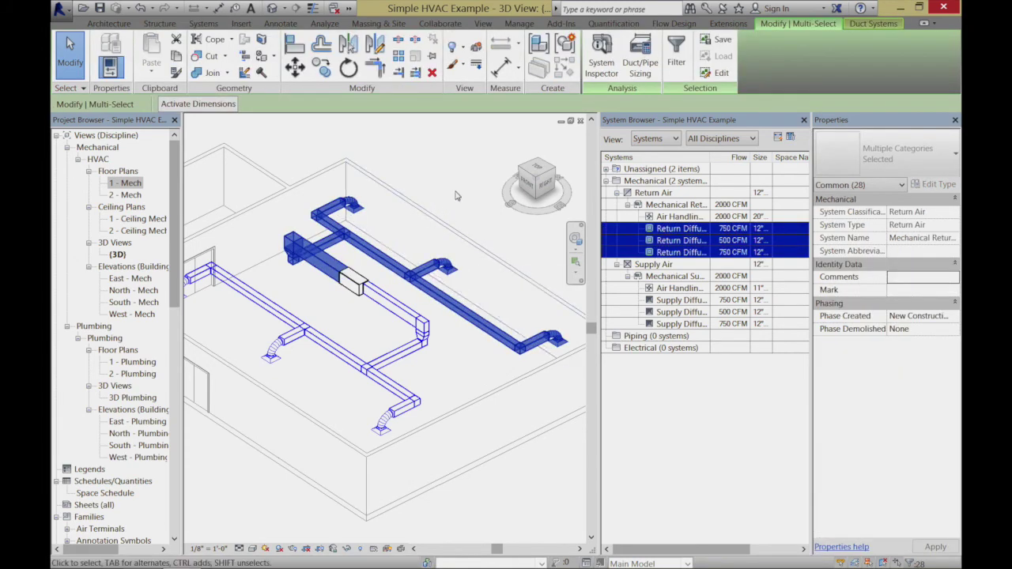
click(641, 60)
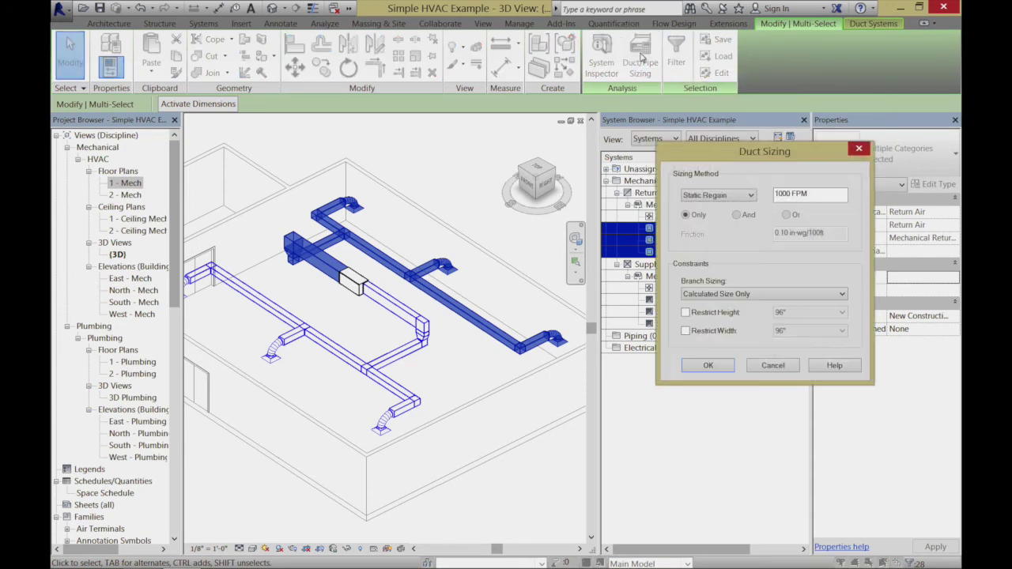
drag(739, 152, 807, 83)
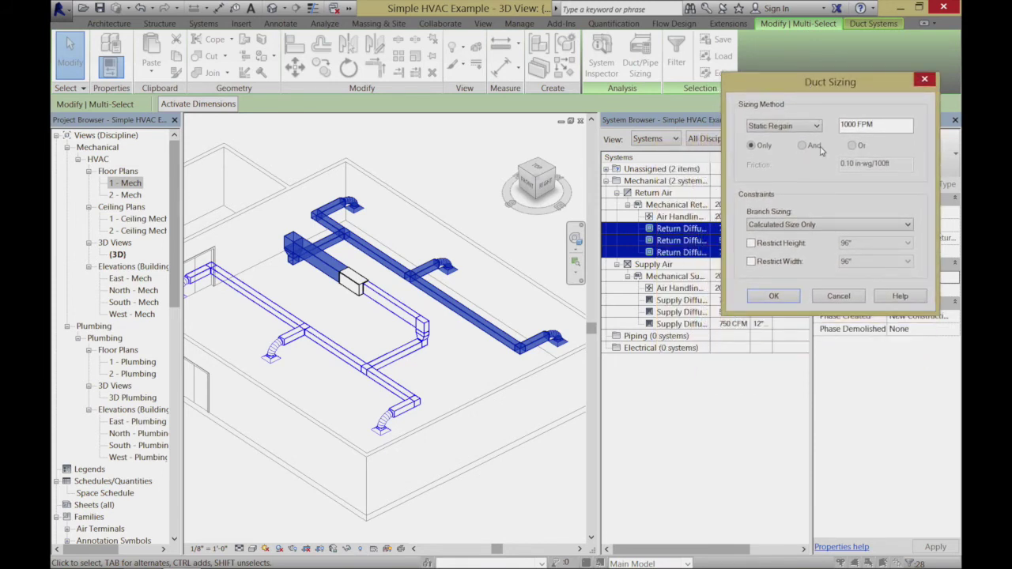
Compare the Velocity, Friction, Equal Friction and Static Regain sizing methods for the selected return duct branch.
click(817, 127)
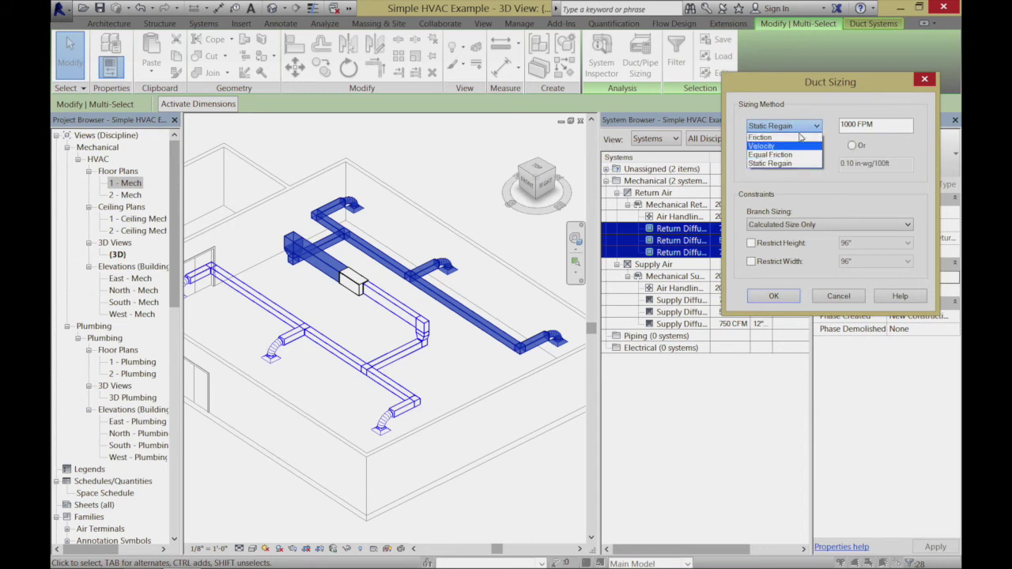
click(796, 147)
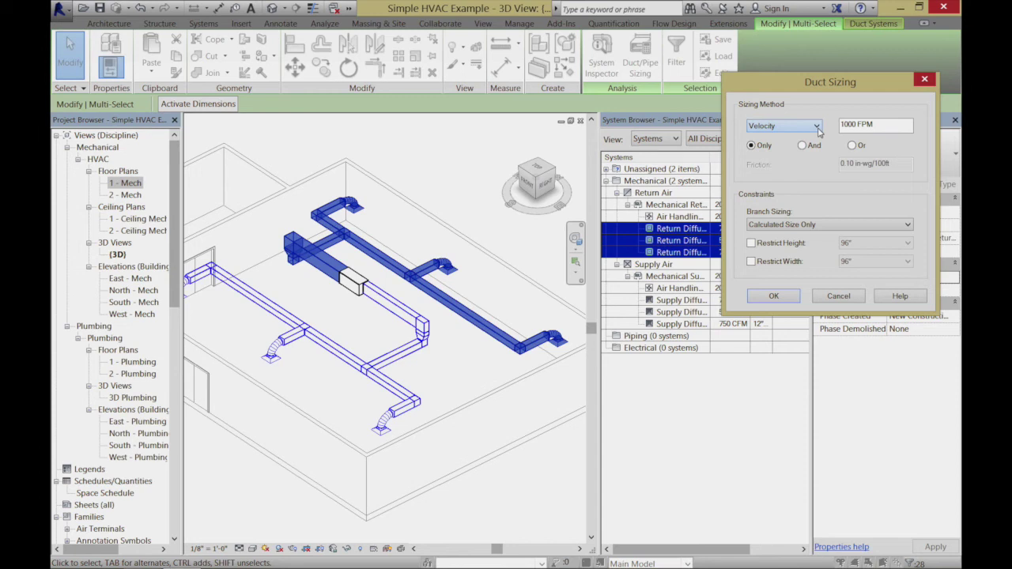
click(818, 126)
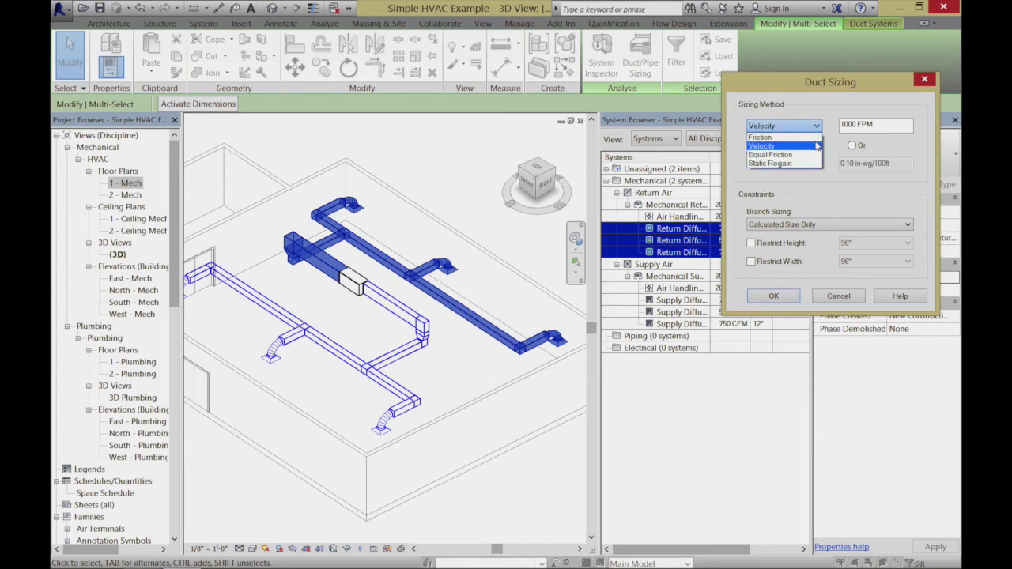
click(819, 137)
click(817, 127)
click(814, 147)
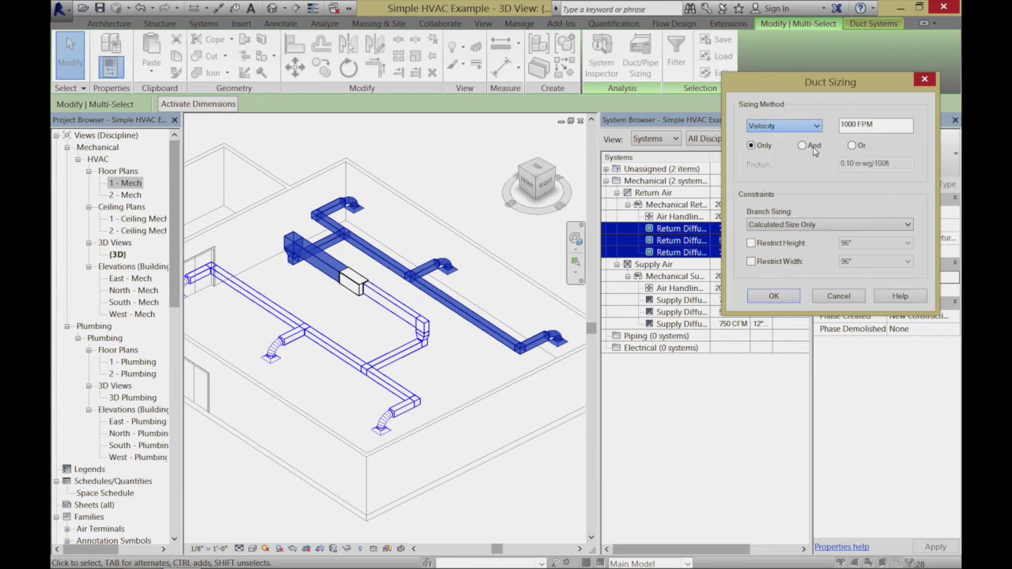
click(818, 126)
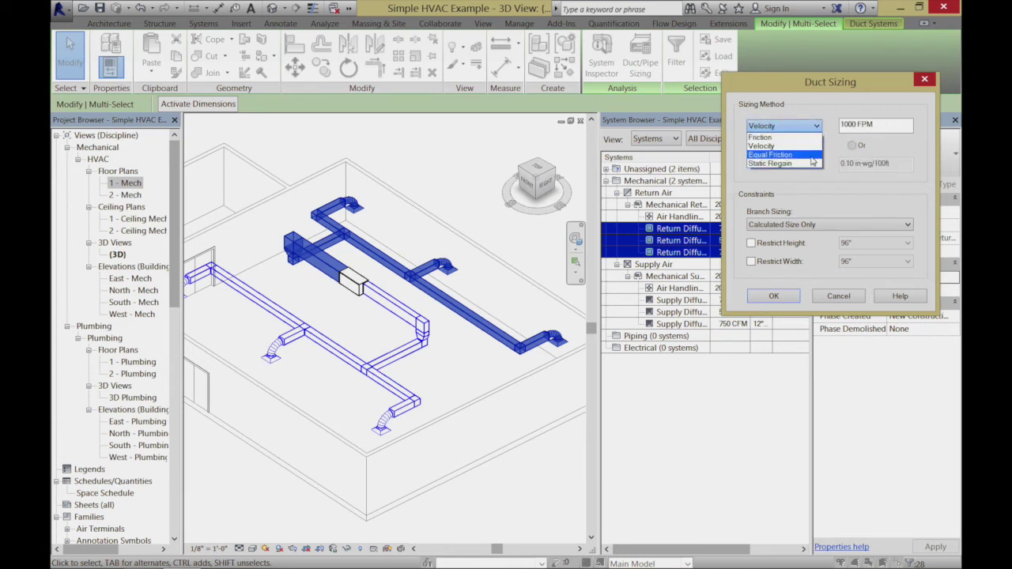
click(814, 155)
click(817, 126)
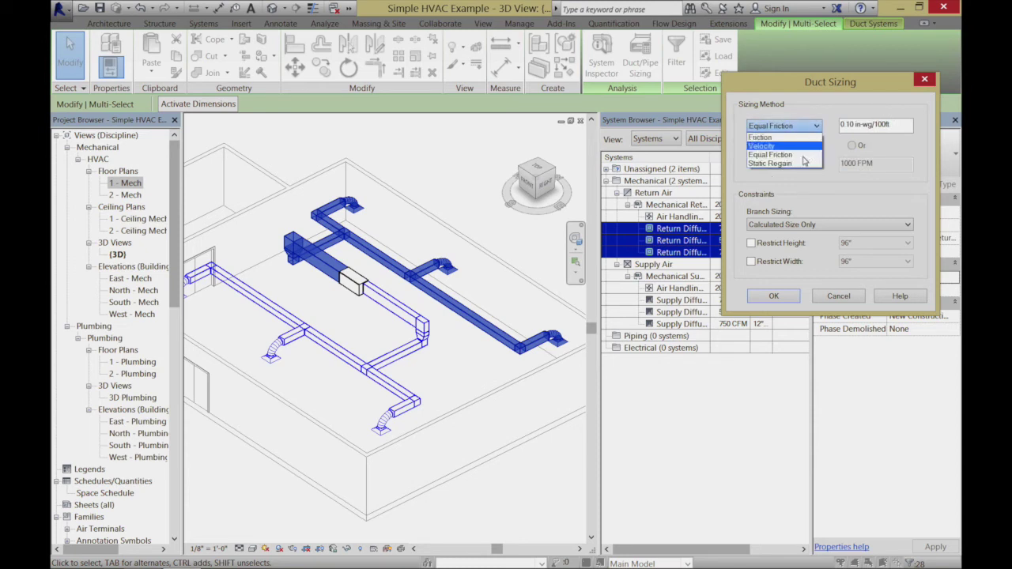
click(804, 161)
Size the return duct branch by Velocity only at 1000 FPM with Calculated Size Only, and clear the selection.
click(815, 128)
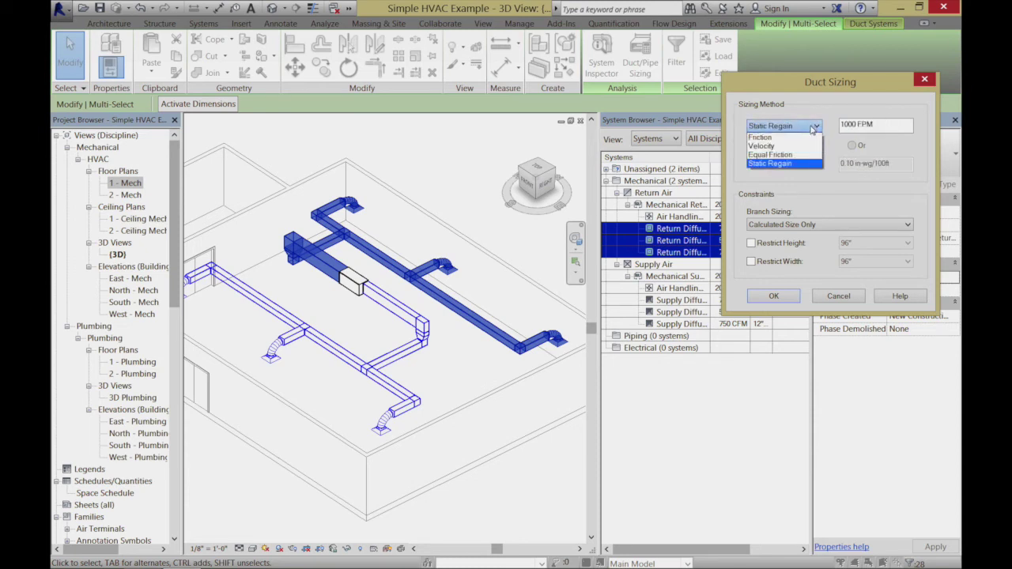
click(804, 147)
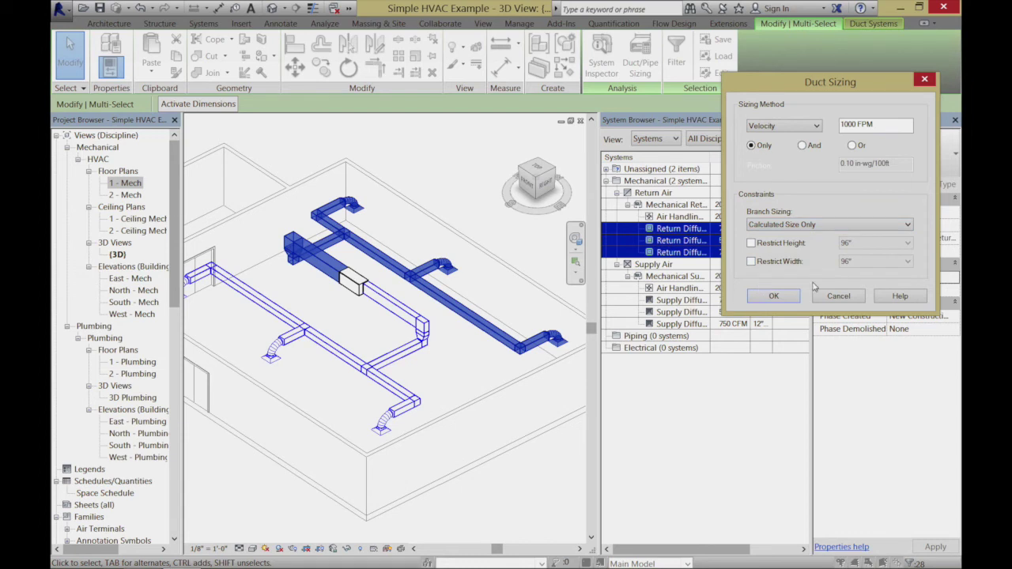
click(774, 297)
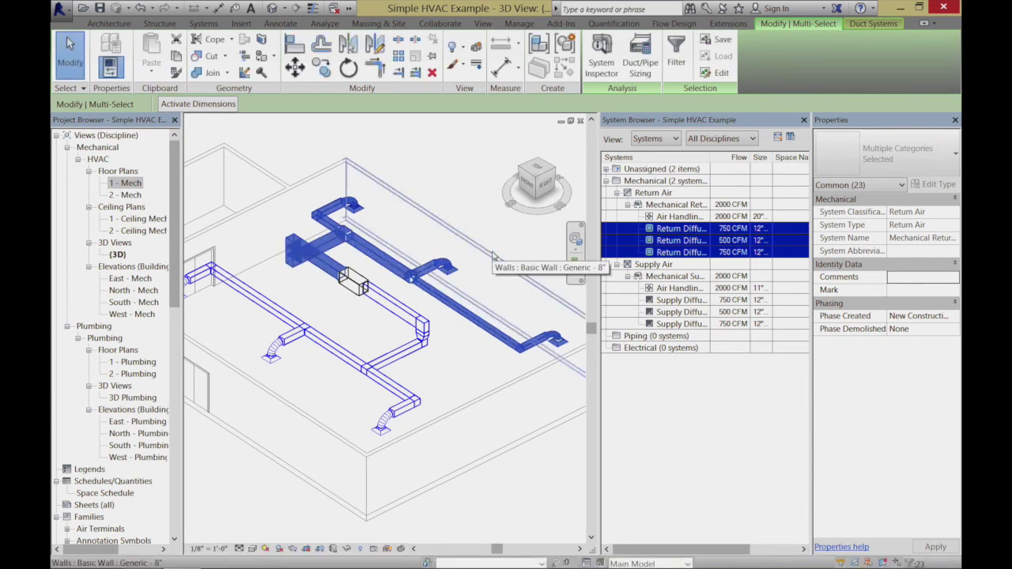
click(476, 185)
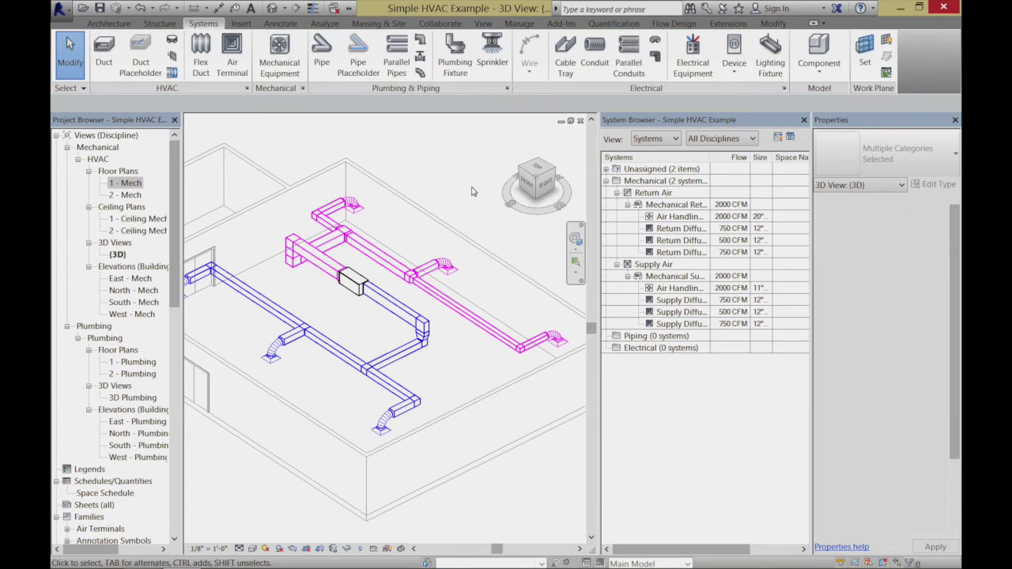
Examine the size, flow and velocity of each return duct from the far diffuser back to the air handler, and clear the selection.
click(534, 348)
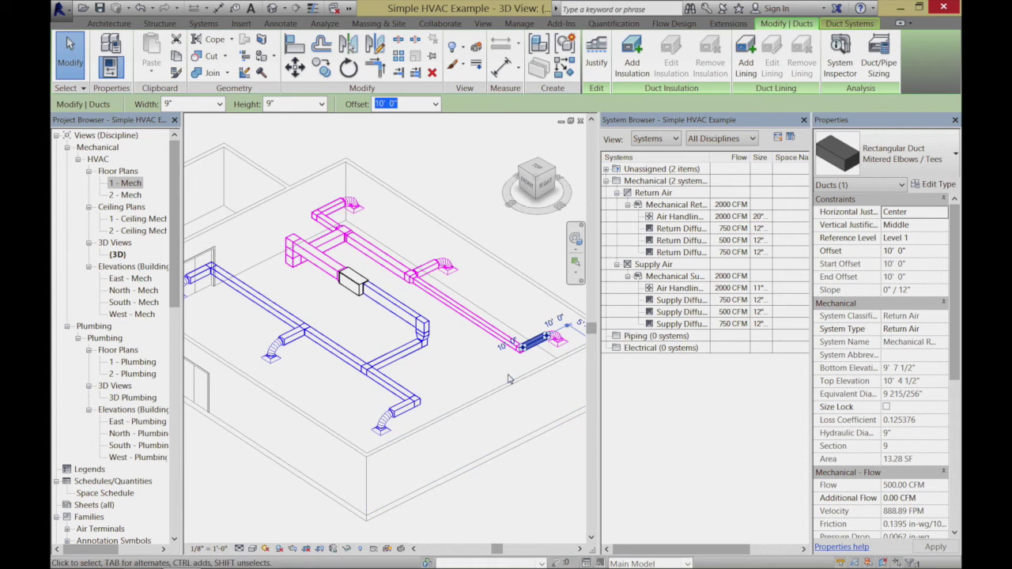
click(489, 330)
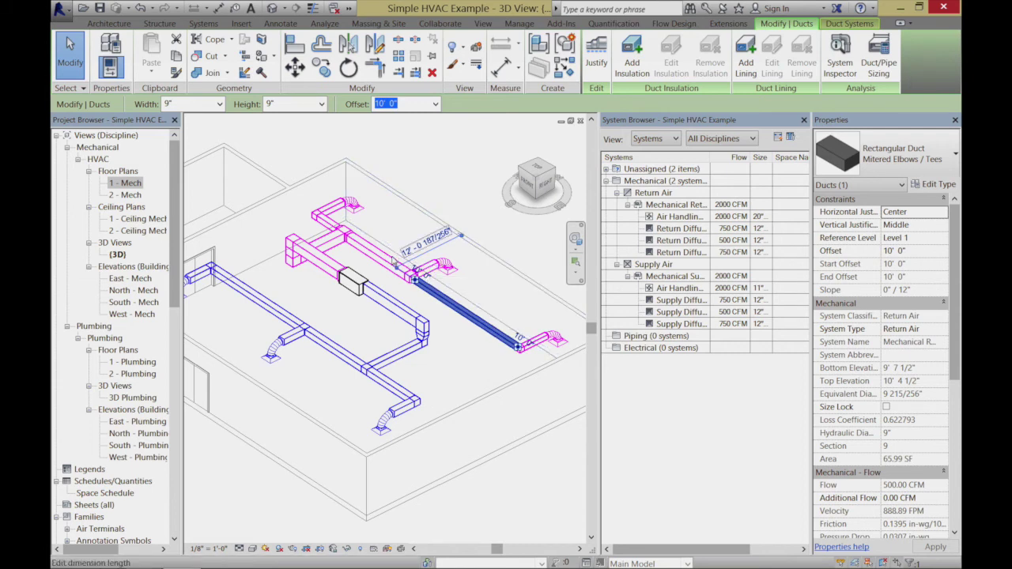
click(387, 261)
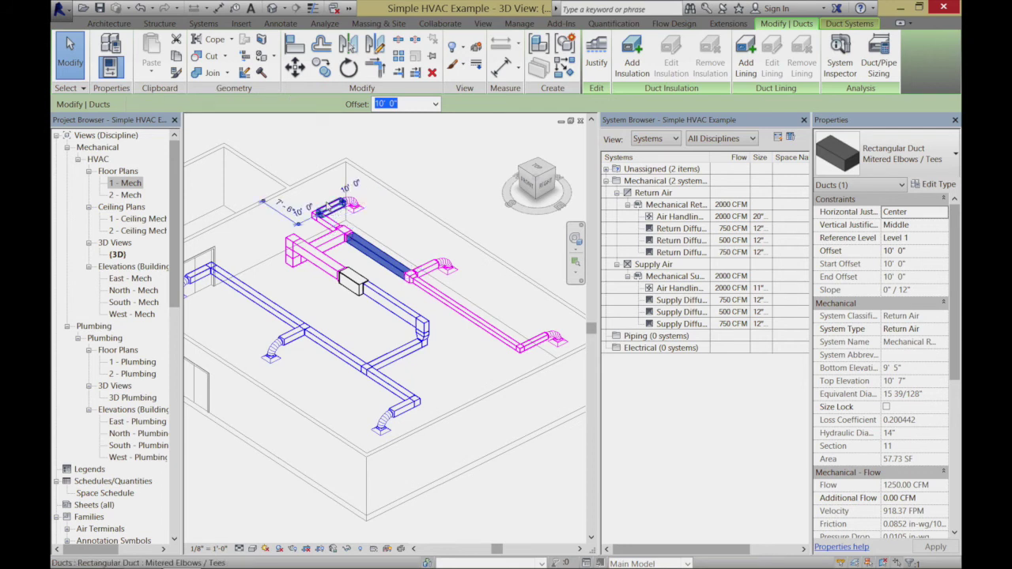
click(329, 205)
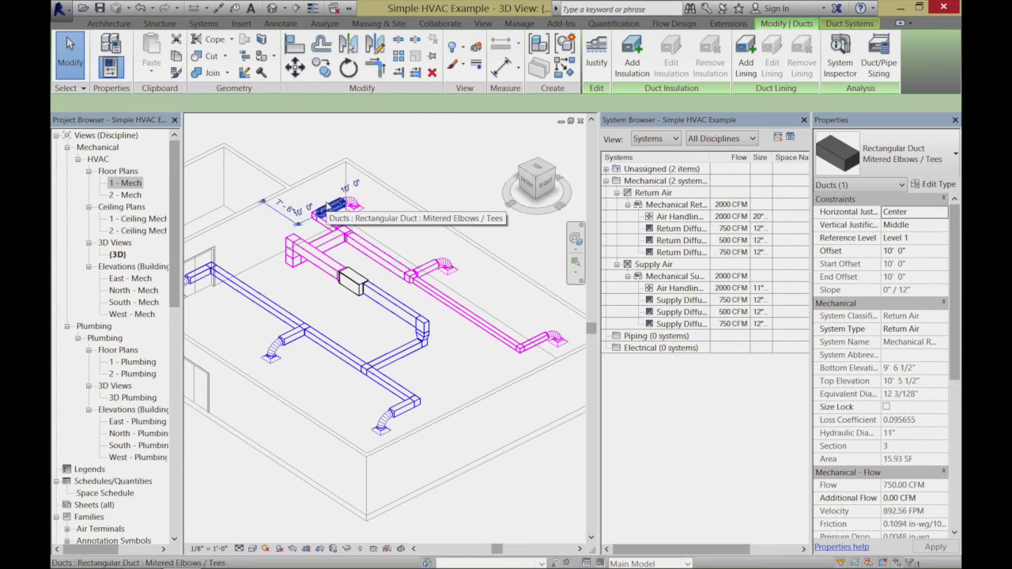
click(335, 246)
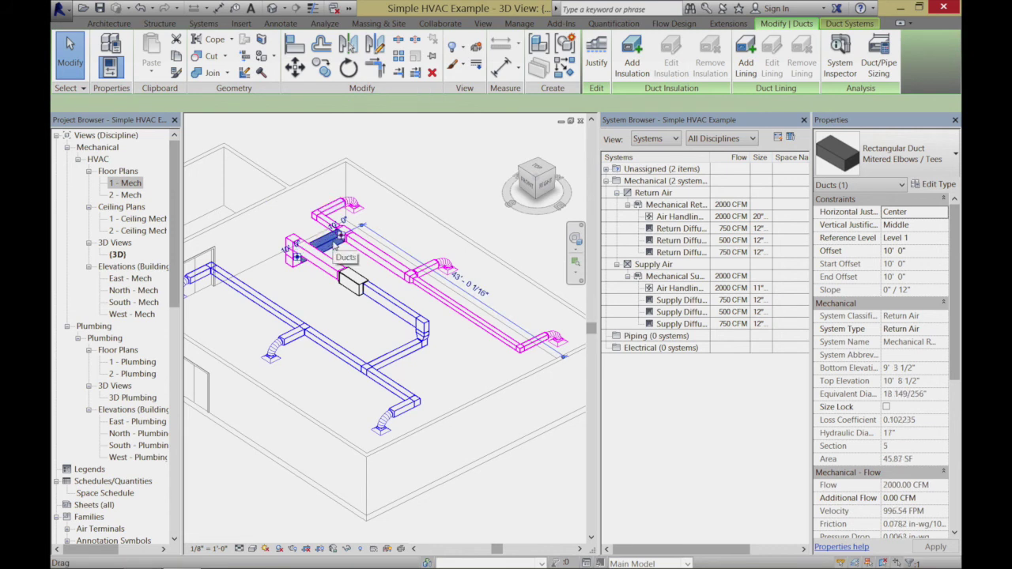
click(321, 261)
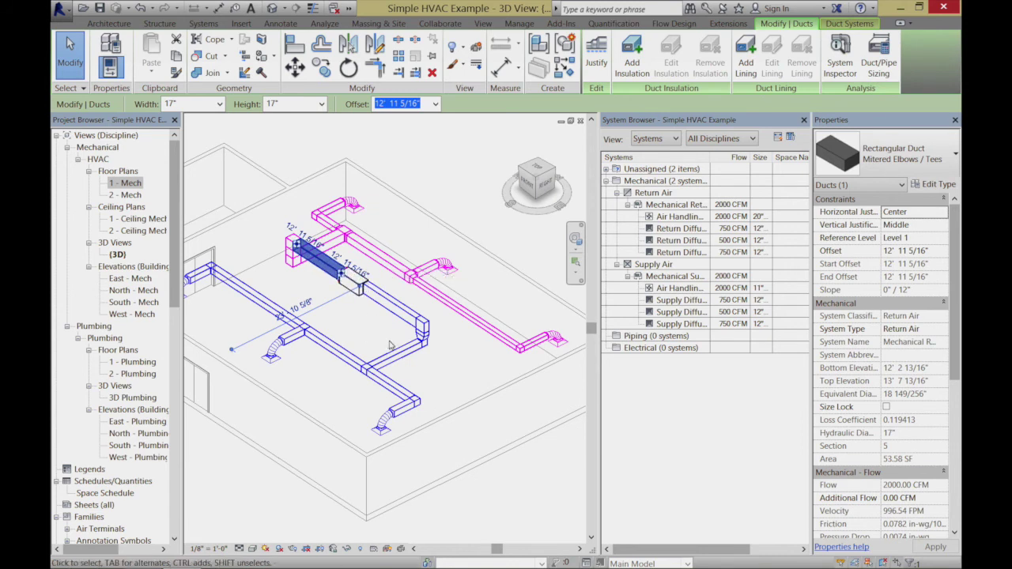
click(465, 378)
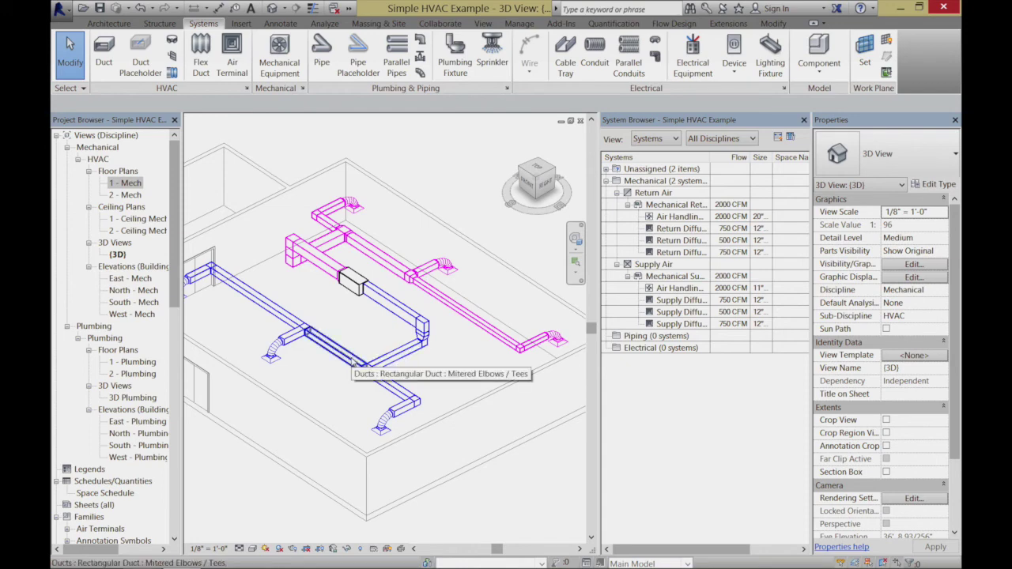
Select the supply duct branch up to the air handler, apply Duct Sizing with the settings offered, and clear the selection.
key(Tab)
key(Tab)
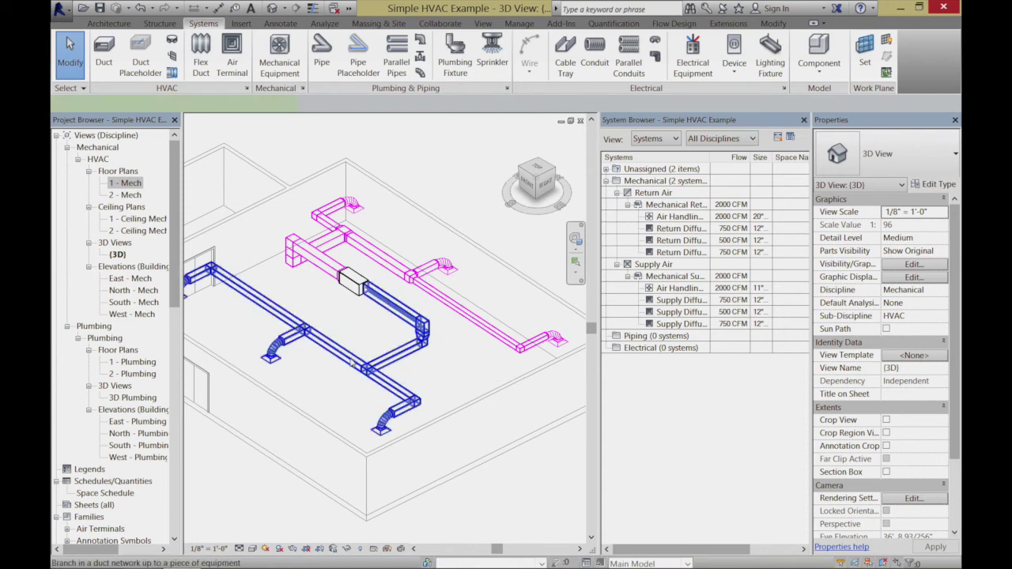
click(352, 363)
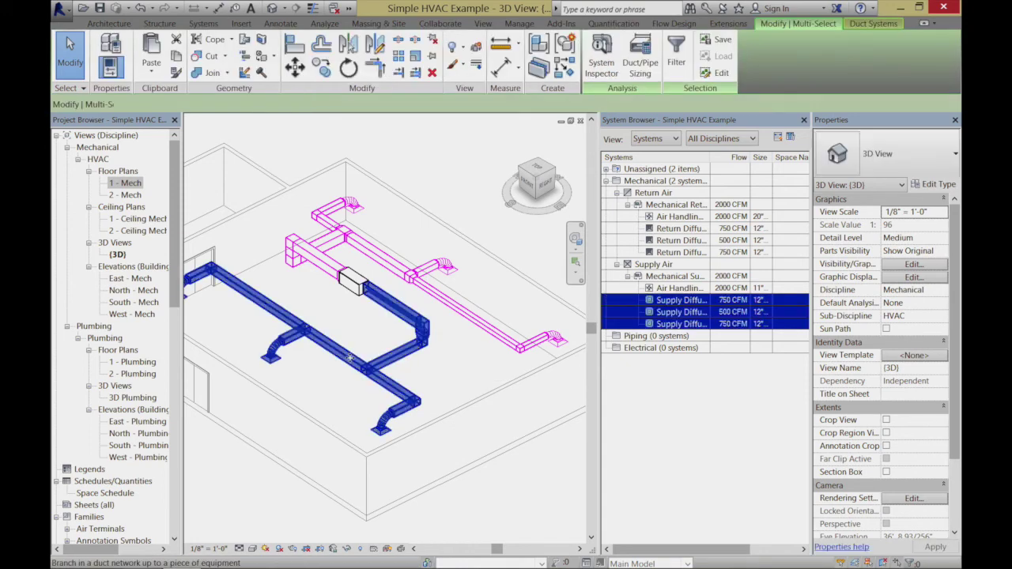
click(641, 66)
click(798, 298)
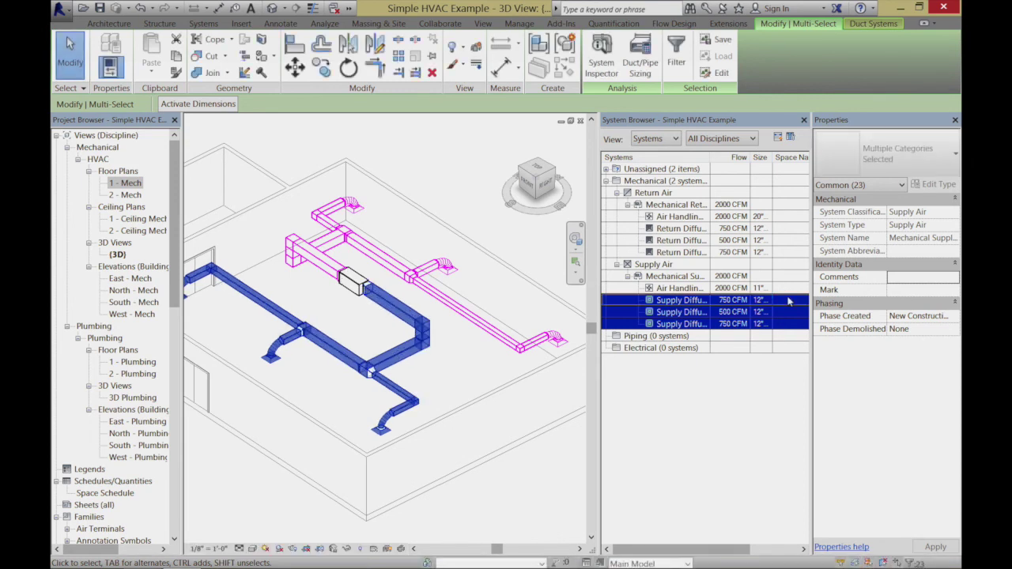
click(314, 371)
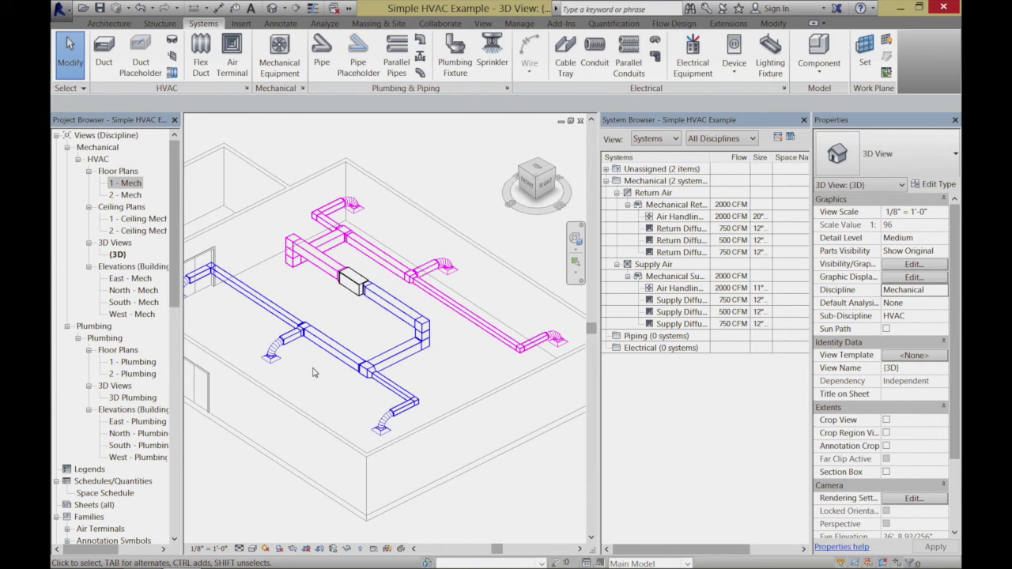
Place tagged spaces in the large room and the adjoining small room on the 1 - Mech floor plan.
drag(547, 176, 541, 170)
click(541, 170)
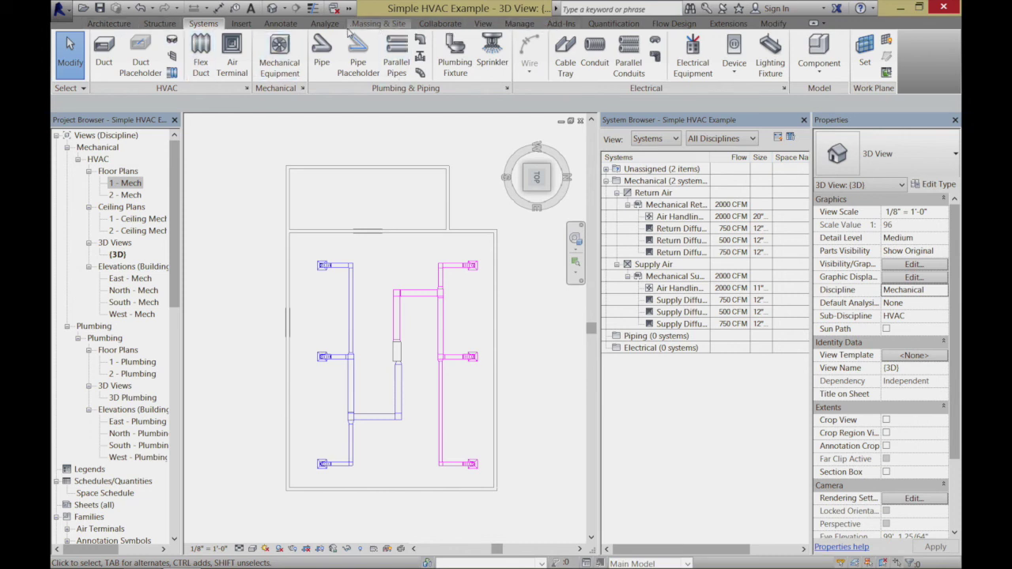
click(325, 25)
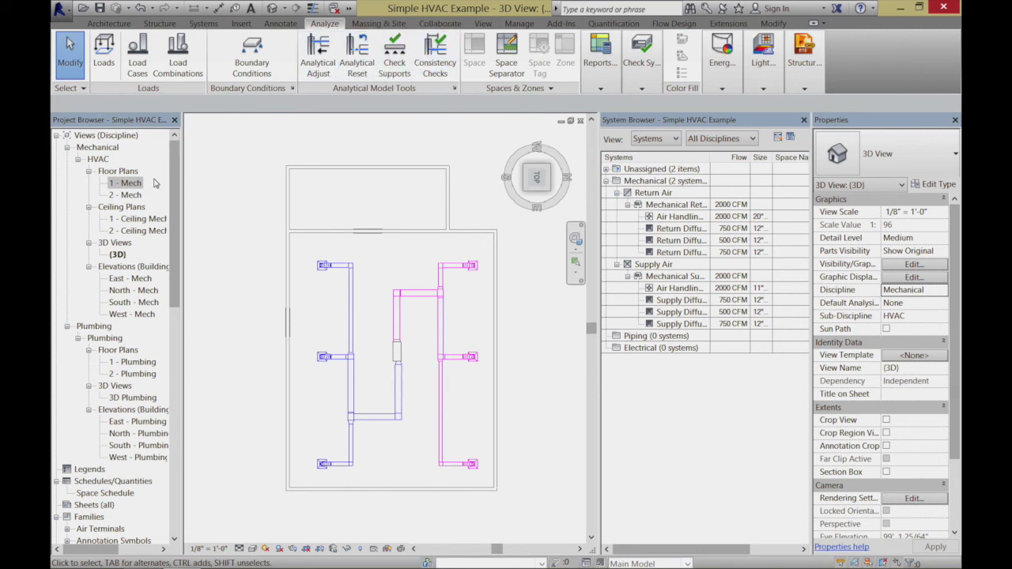
double_click(130, 184)
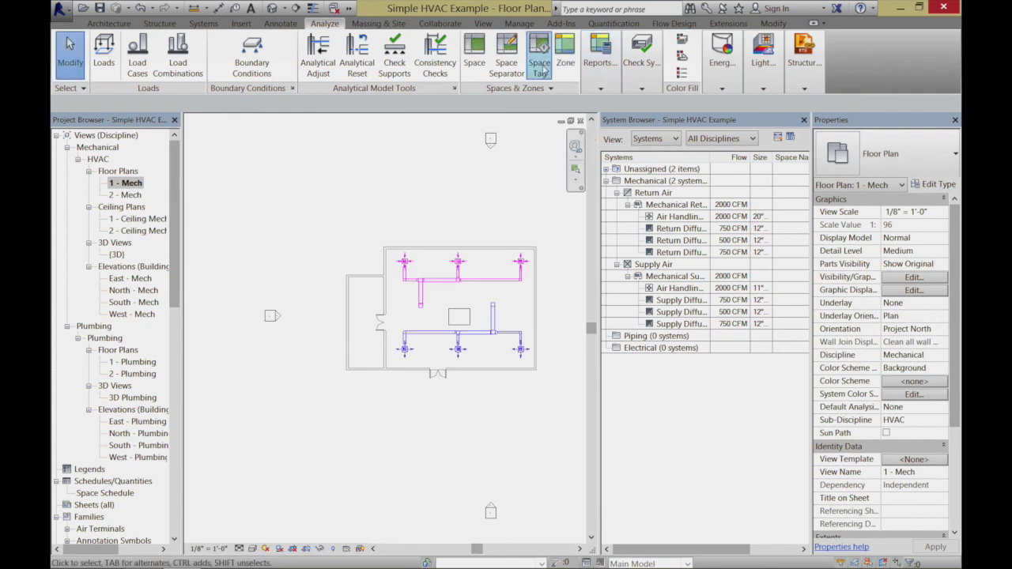
click(477, 53)
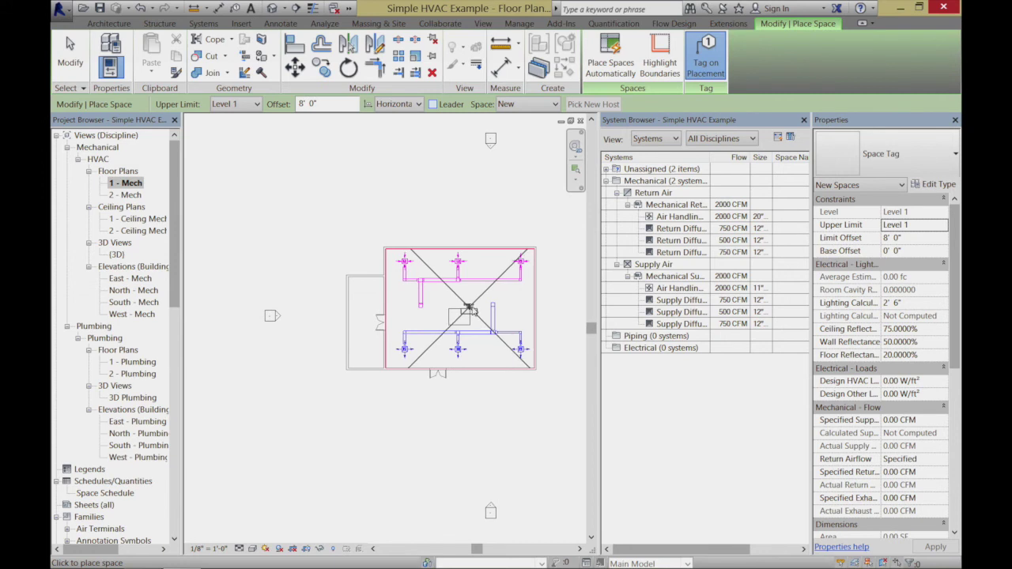
click(473, 296)
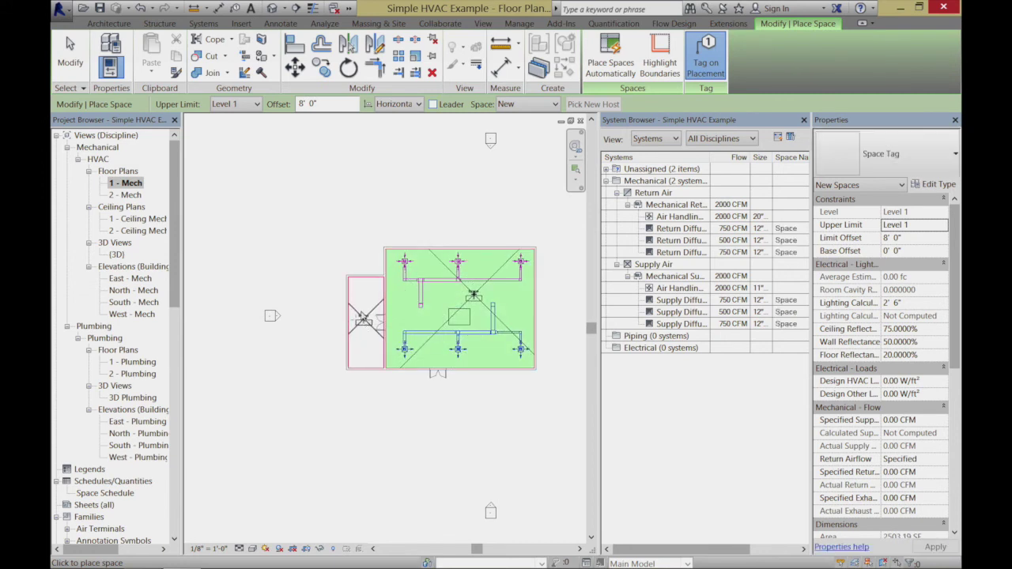
key(Escape)
key(Escape)
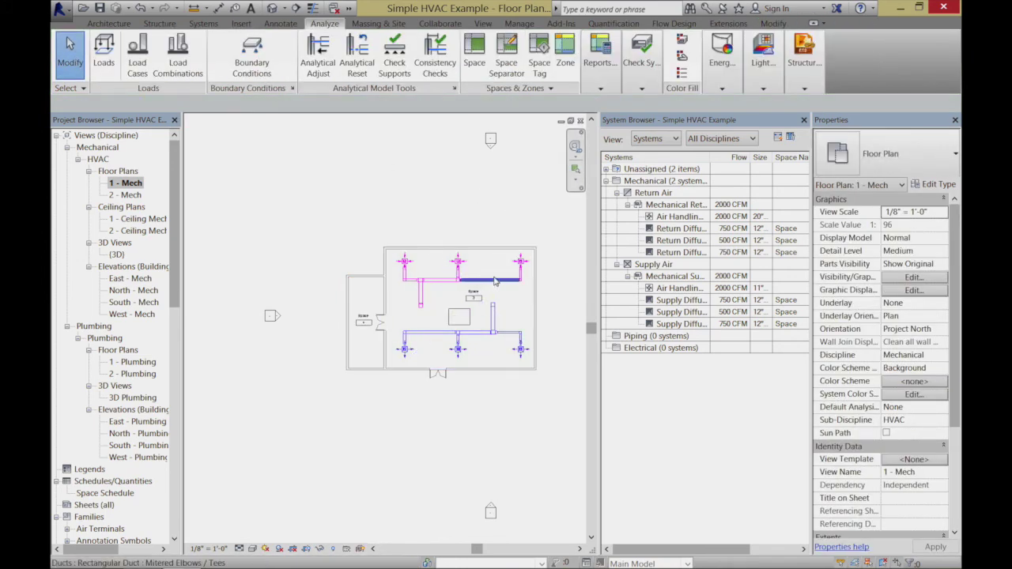
Examine the large room's Space Type options, comparing both Classroom/Lecture/Training types, Corridor/Transition and Audience/Seating Area - Gymnasium, and cancel the settings.
click(499, 272)
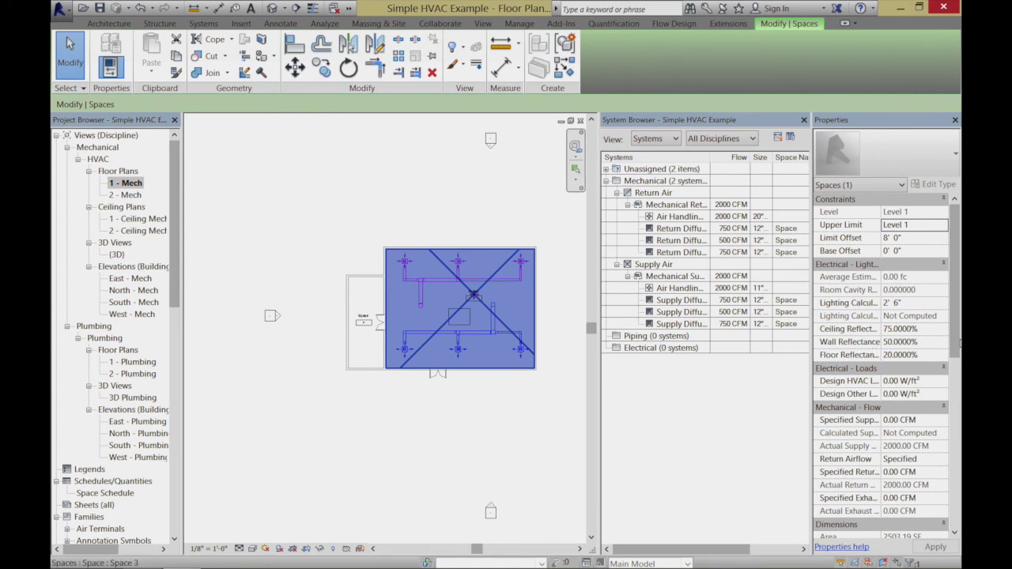
drag(955, 333, 953, 485)
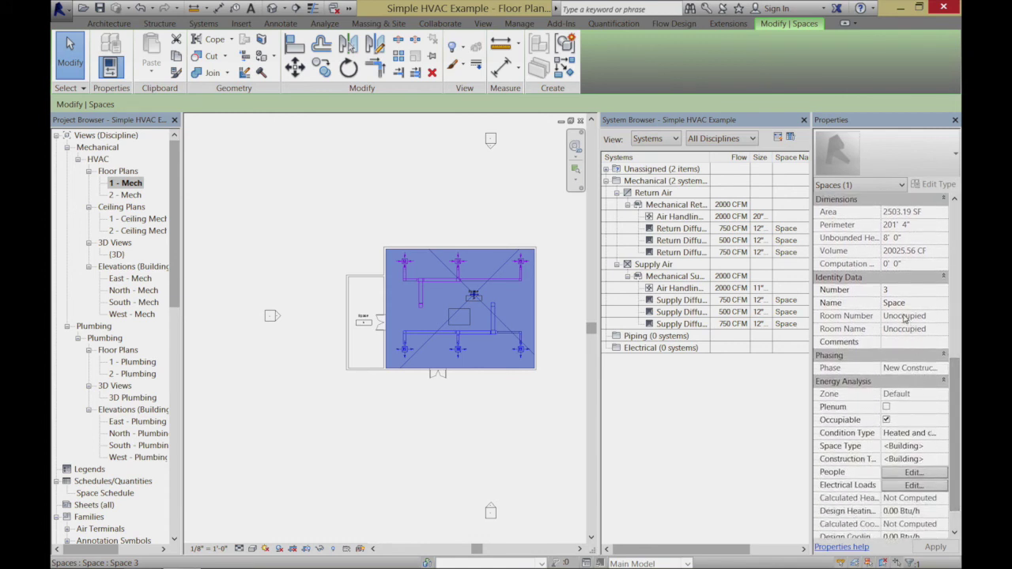
click(941, 446)
click(941, 446)
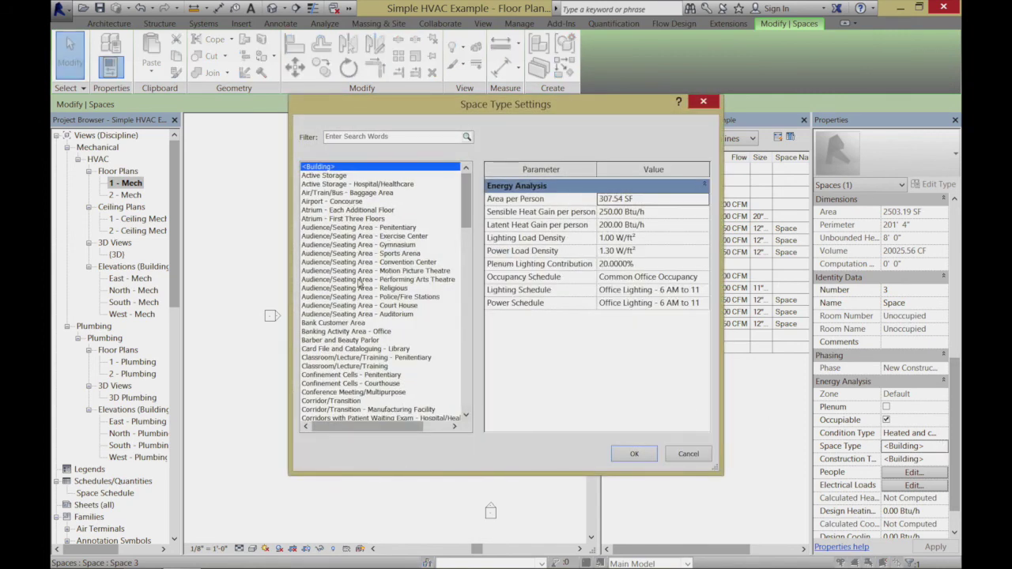
click(340, 360)
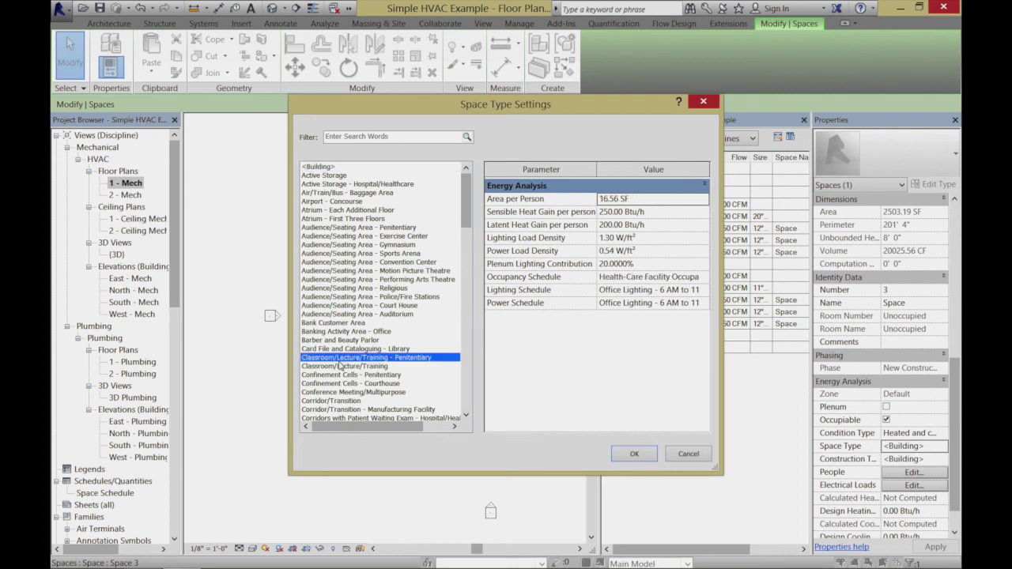
click(342, 367)
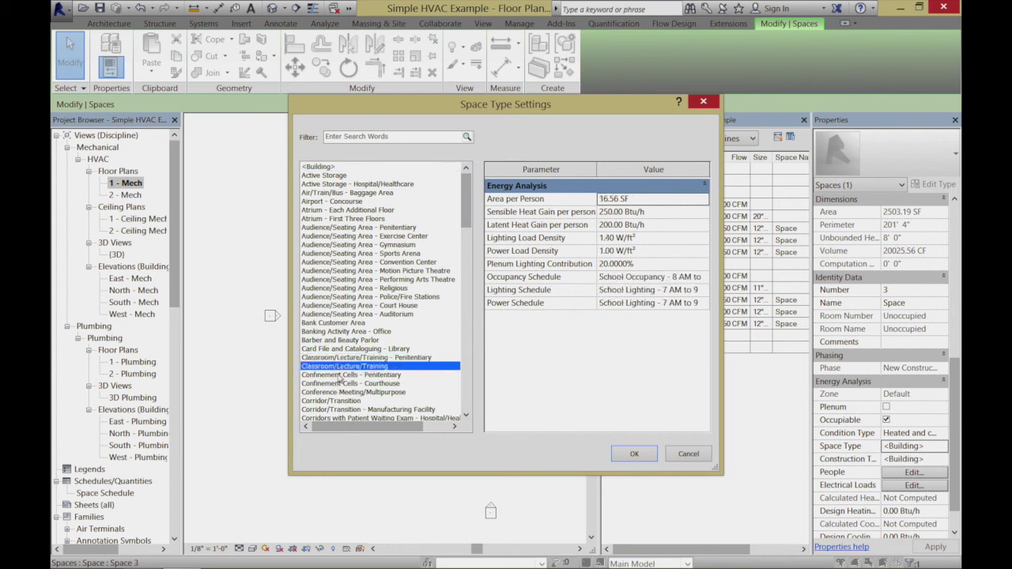
click(335, 402)
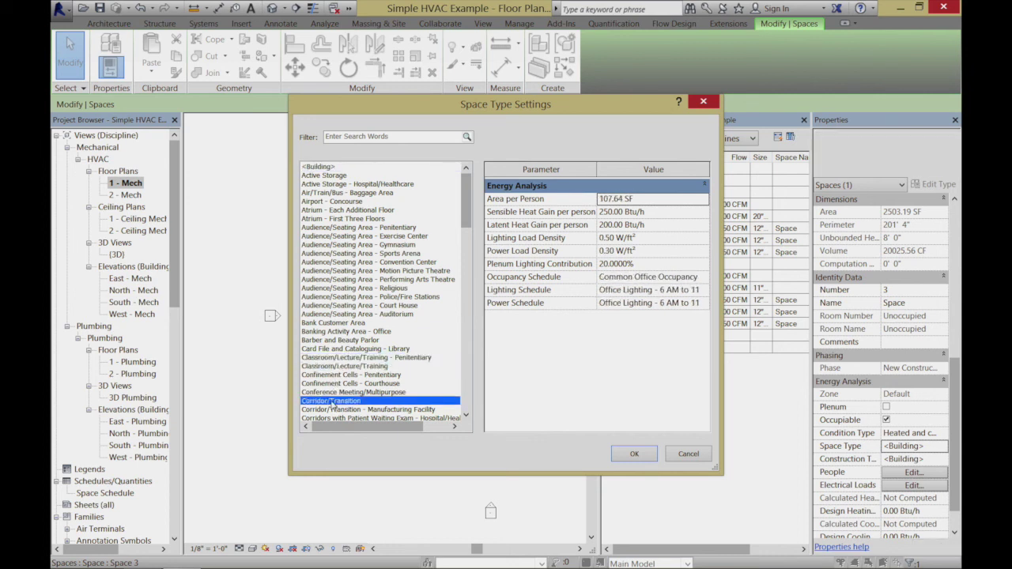
click(332, 246)
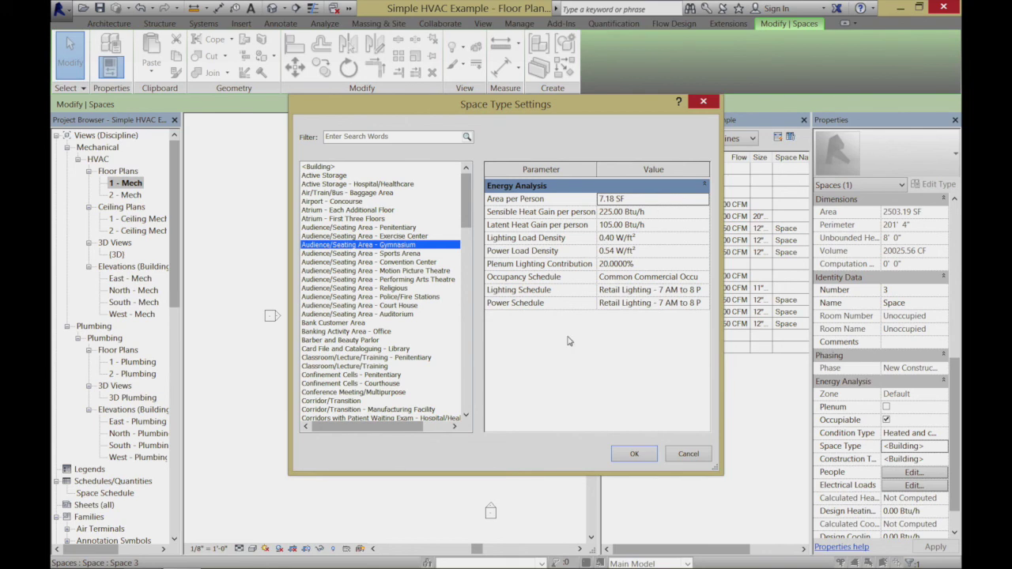
click(686, 455)
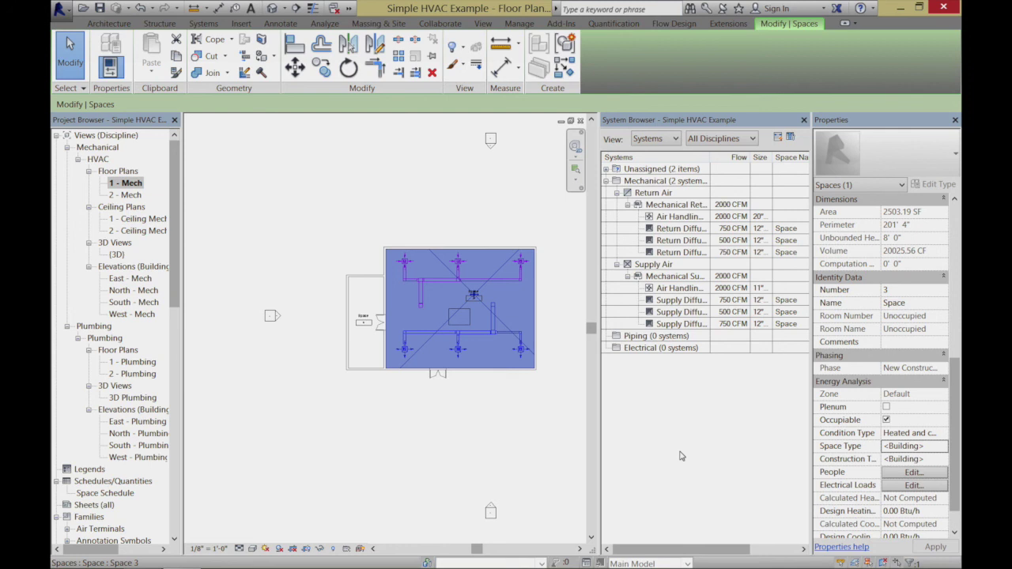
Review the large space's People settings and remaining energy analysis properties, and switch to the desktop showing the GoToMeeting control panel.
click(911, 475)
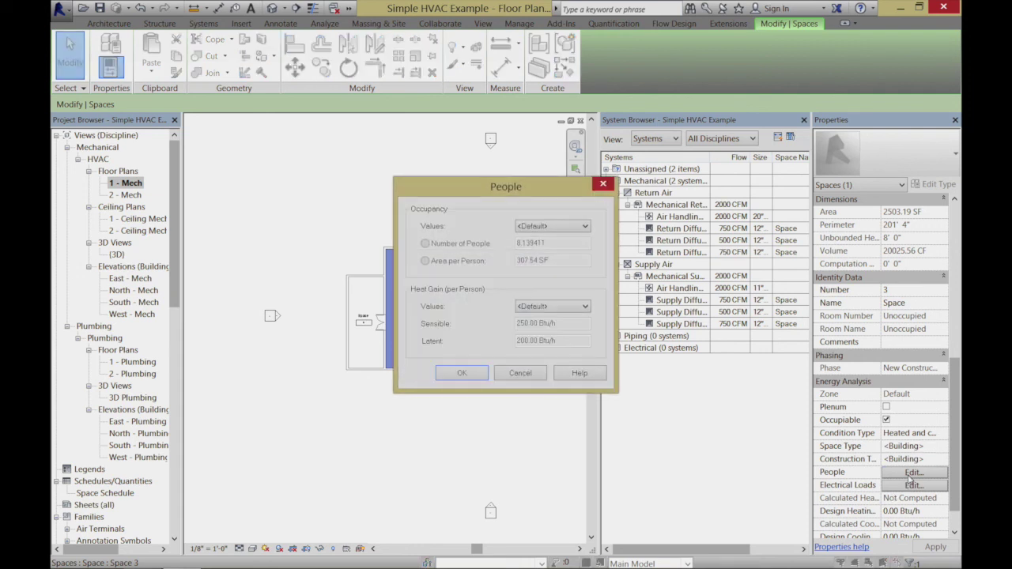
click(519, 373)
drag(954, 503, 954, 519)
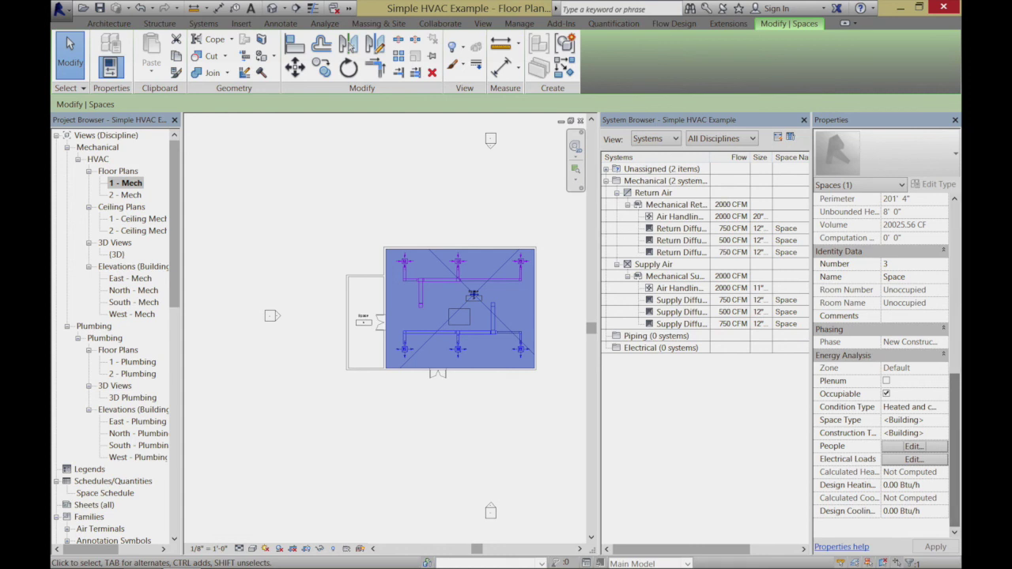
shift+scroll(380, 201, left, 2)
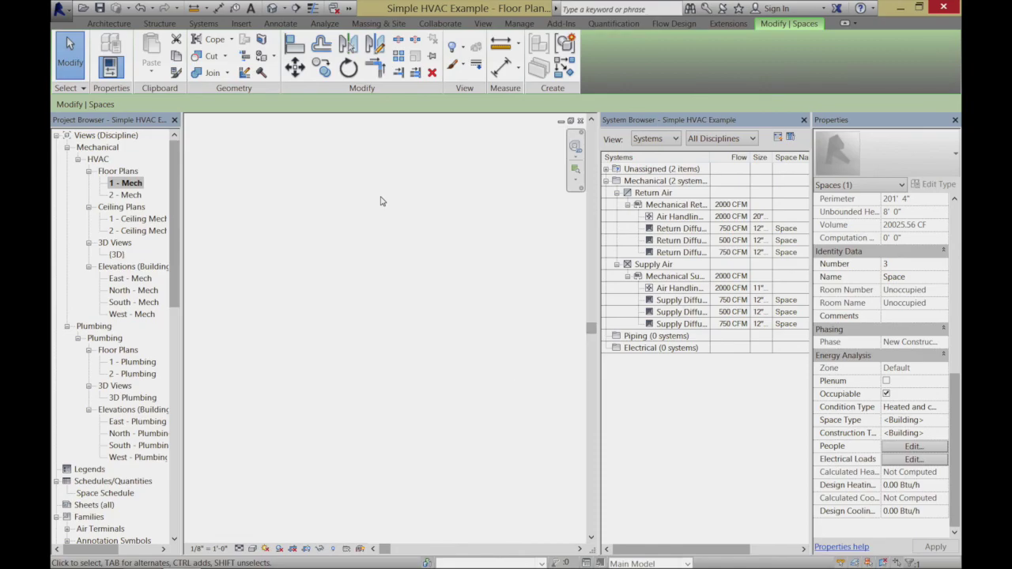
key(ctrl+Left)
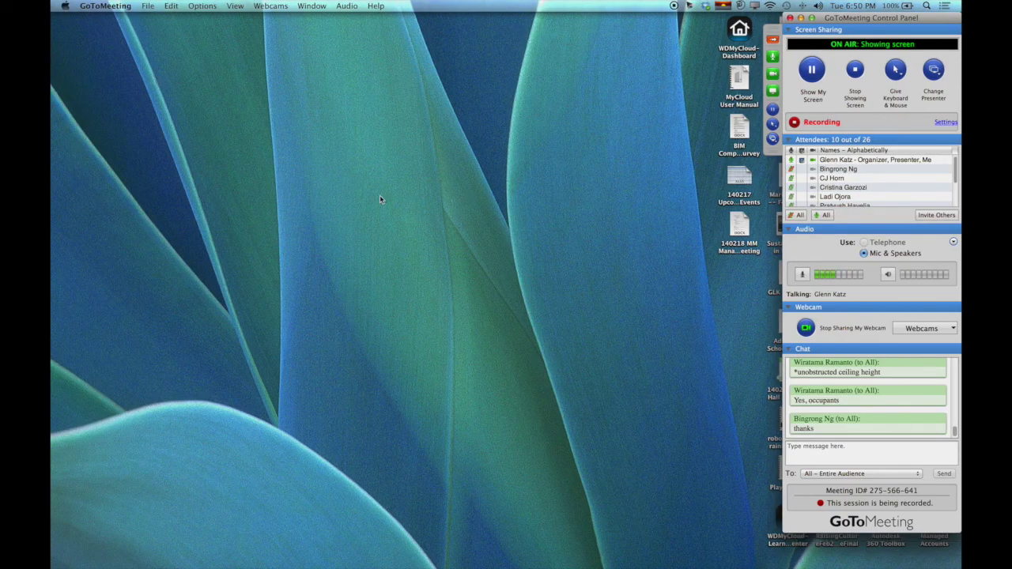